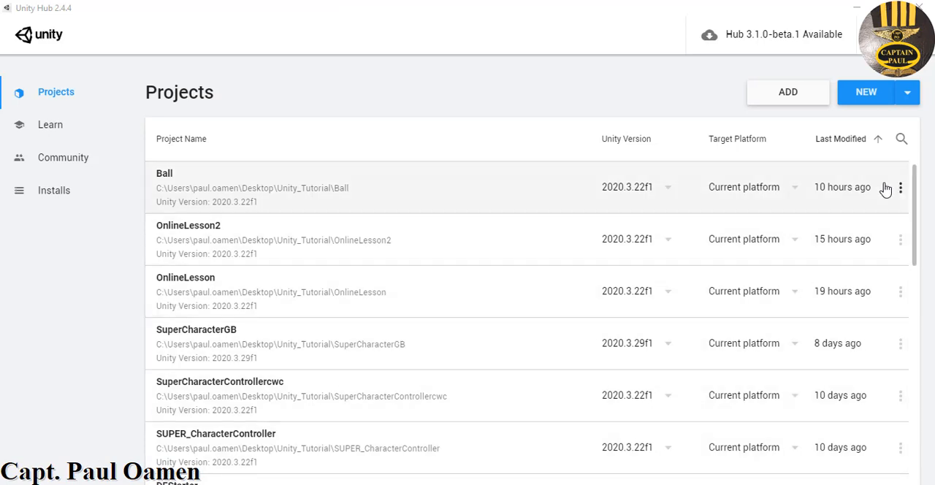
# Create a new 3D project named Maze
pyautogui.click(870, 93)
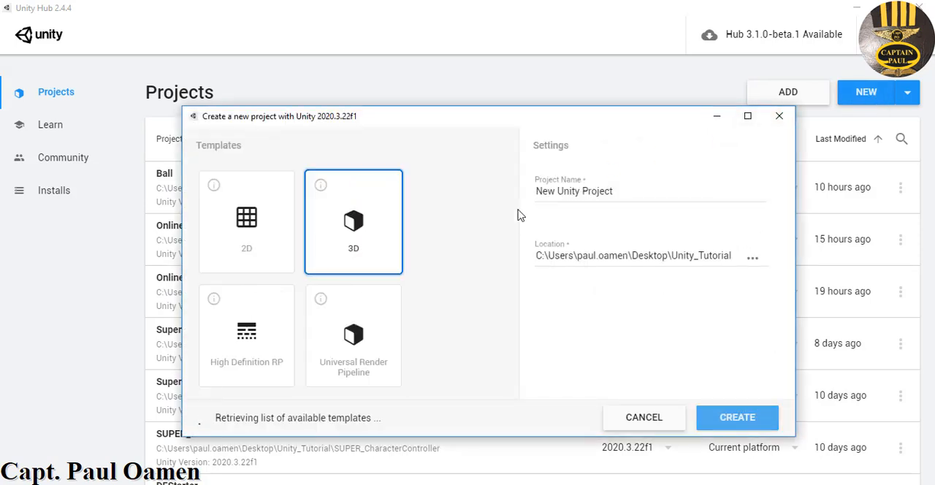
pyautogui.moveTo(636, 191); pyautogui.dragTo(537, 192)
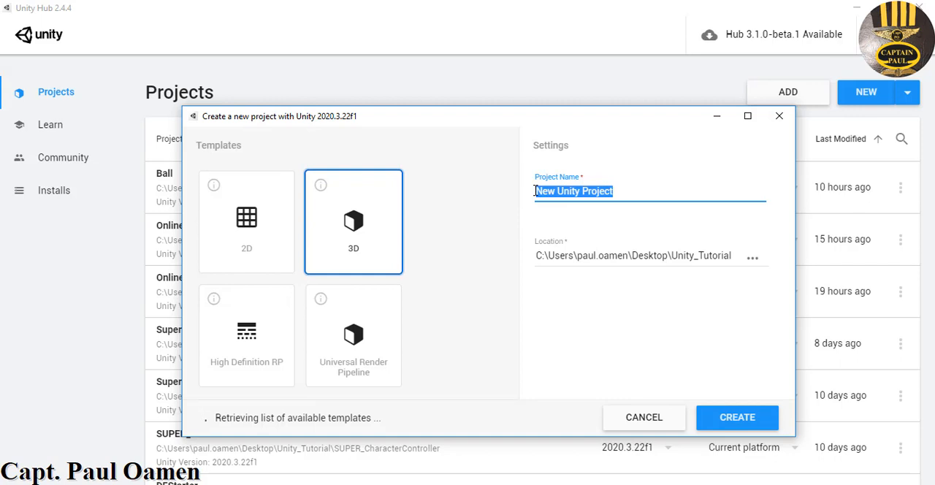
pyautogui.write('Maze')
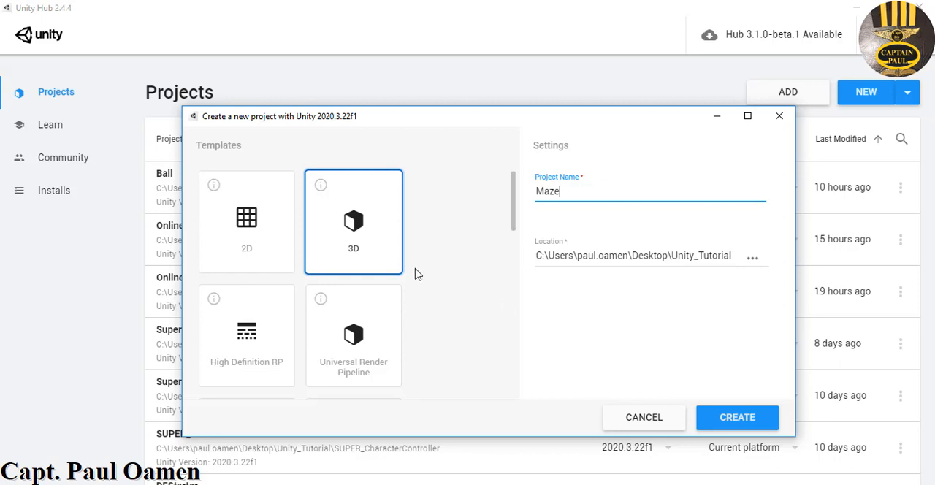
pyautogui.click(739, 419)
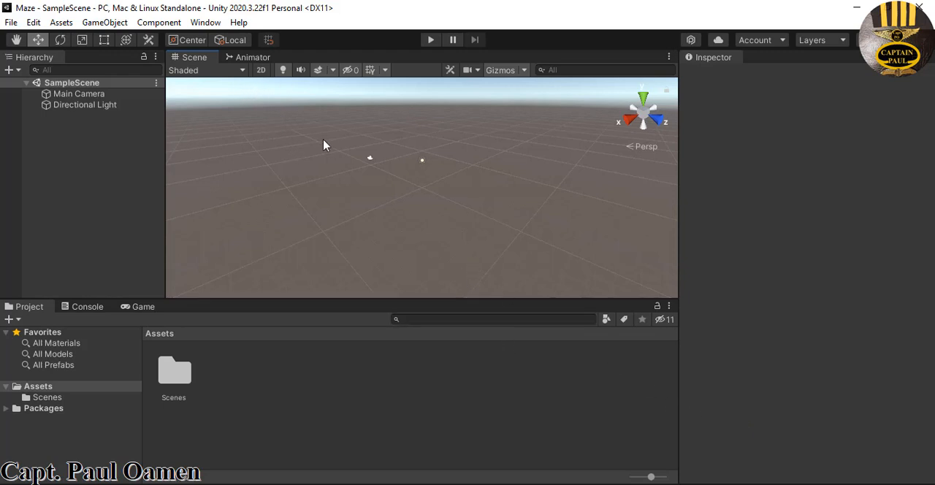
# Import the complete Building Constructor package from the My Assets packages in the Package Manager
pyautogui.click(207, 22)
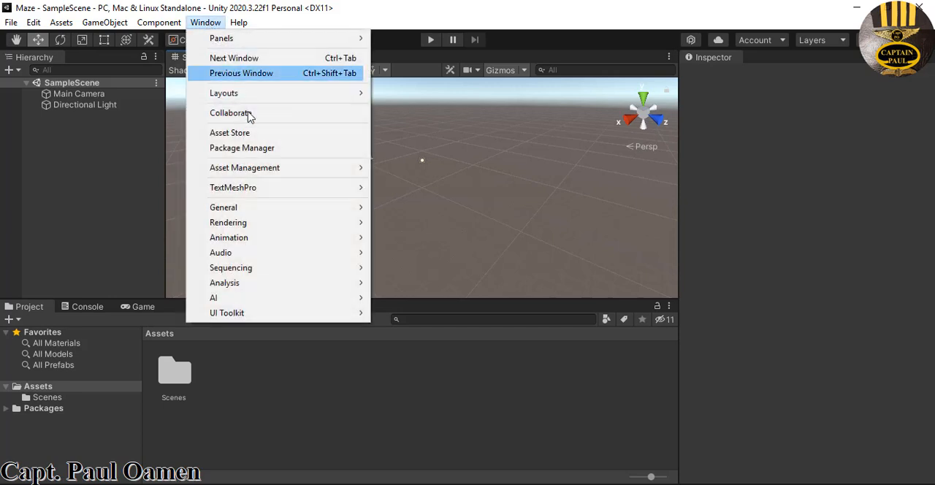
pyautogui.click(239, 151)
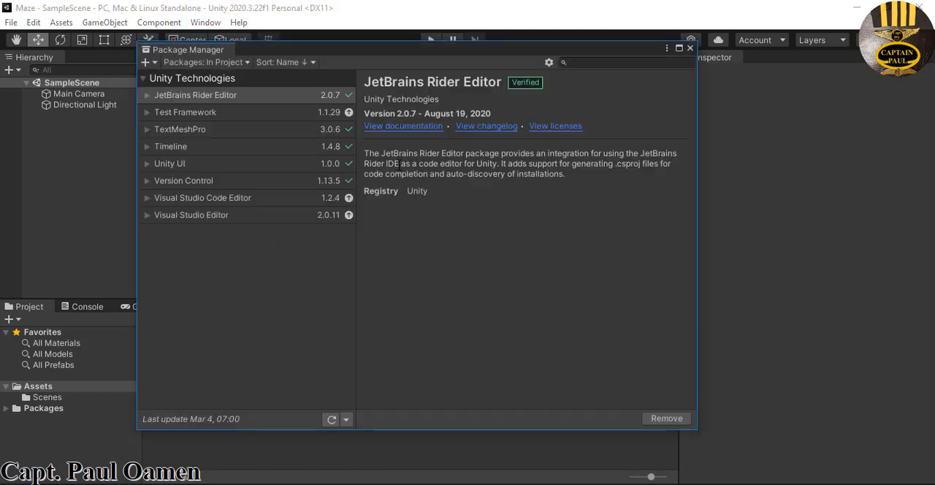
pyautogui.click(247, 64)
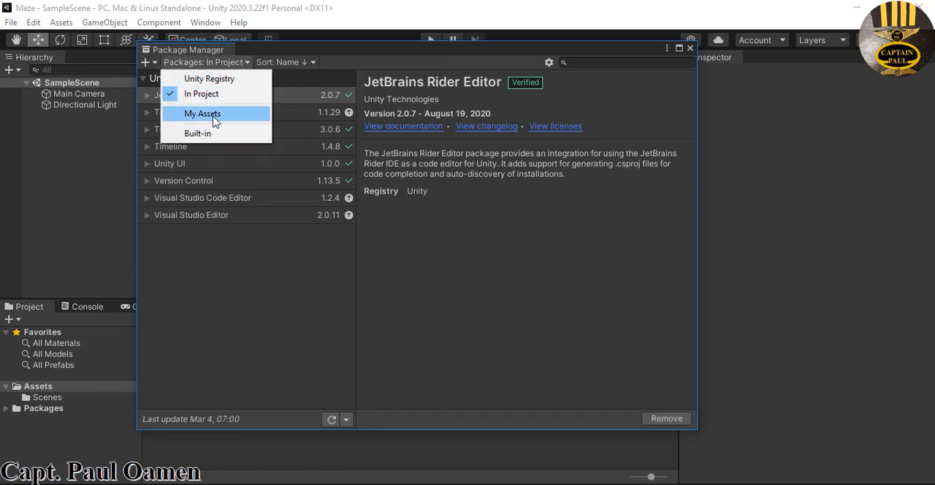
pyautogui.click(188, 116)
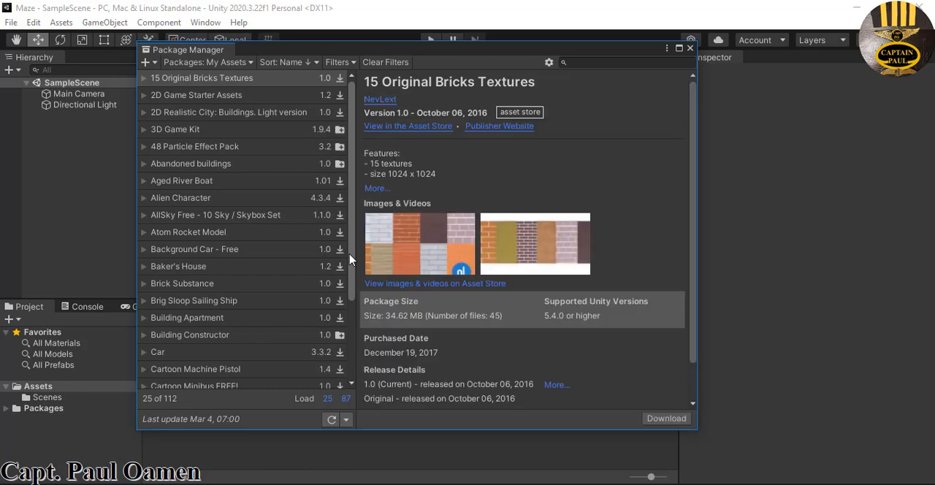
pyautogui.moveTo(352, 262); pyautogui.dragTo(340, 354)
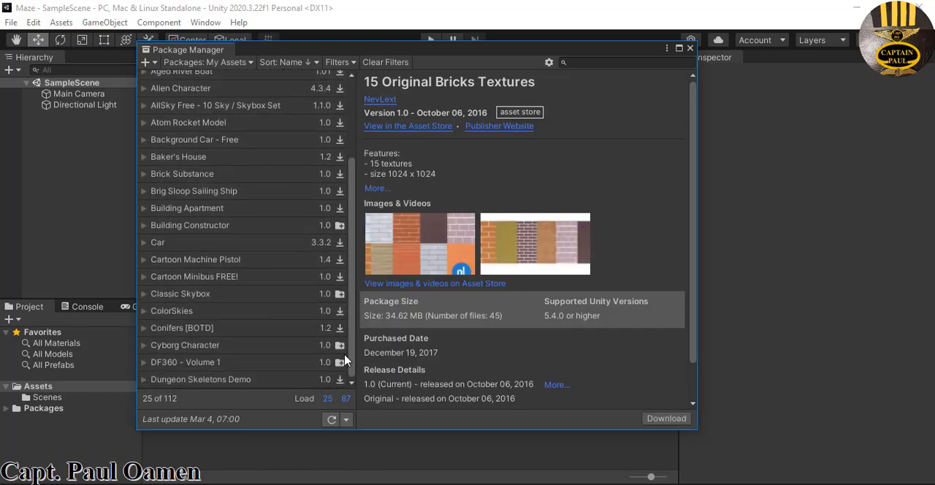
pyautogui.click(181, 229)
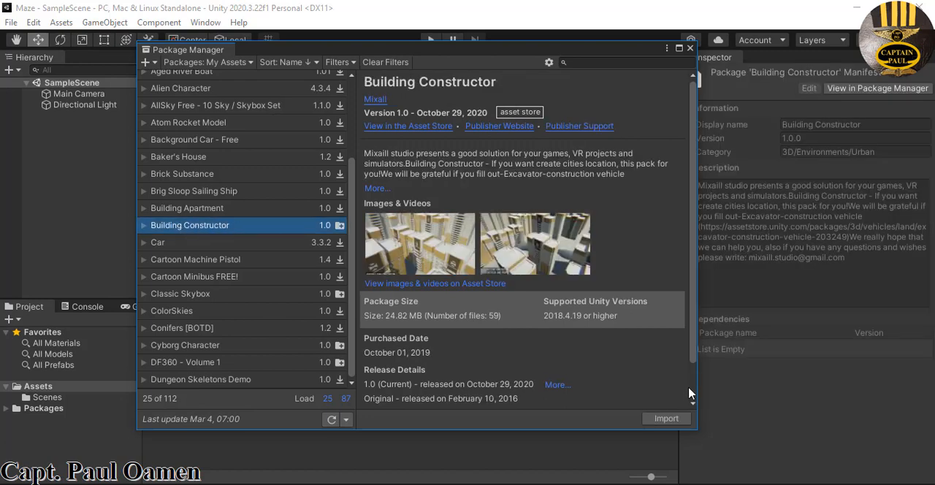
pyautogui.click(666, 419)
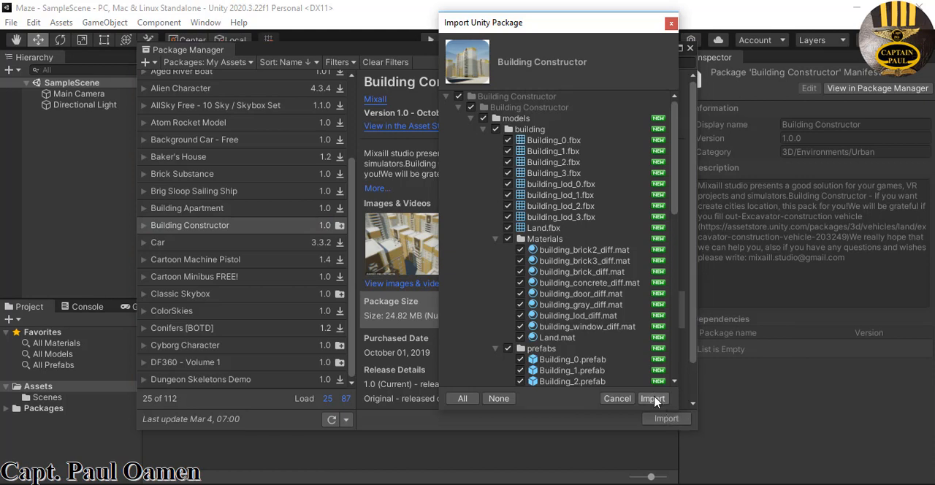
pyautogui.click(652, 398)
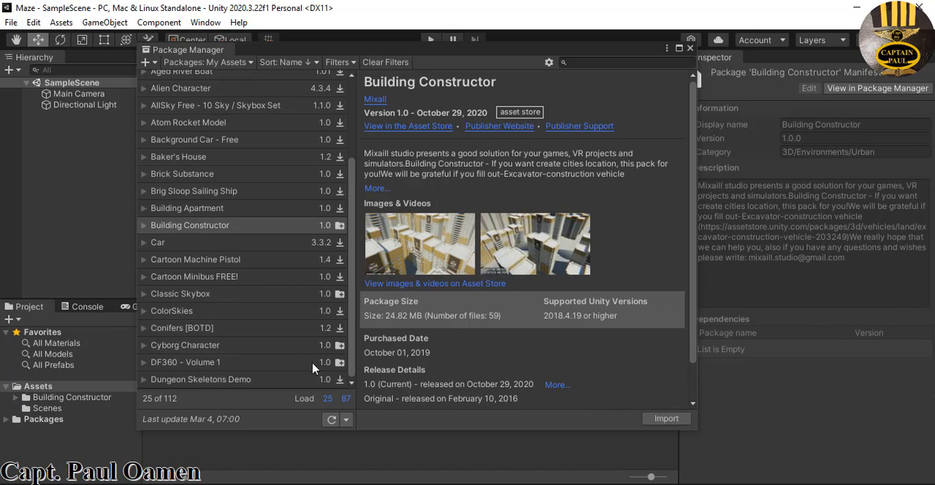
# Import the Starter Assets - Third Person Character Controller package from the fully loaded asset list and enable the new input system backends
pyautogui.click(344, 399)
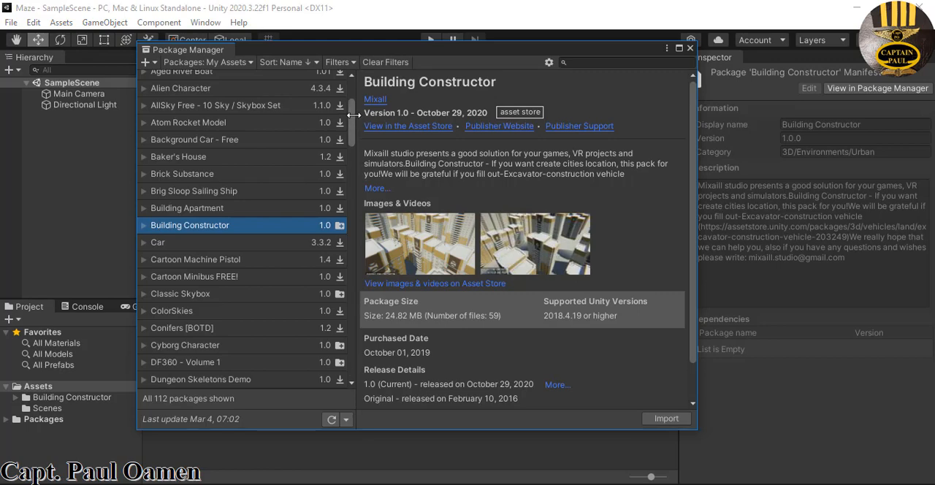
pyautogui.moveTo(351, 131); pyautogui.dragTo(341, 296)
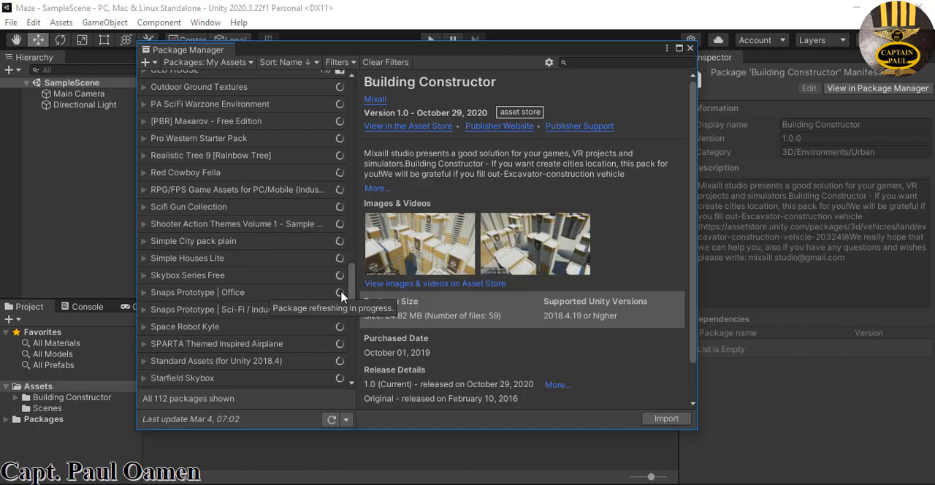
pyautogui.scroll(-5, 339, 303)
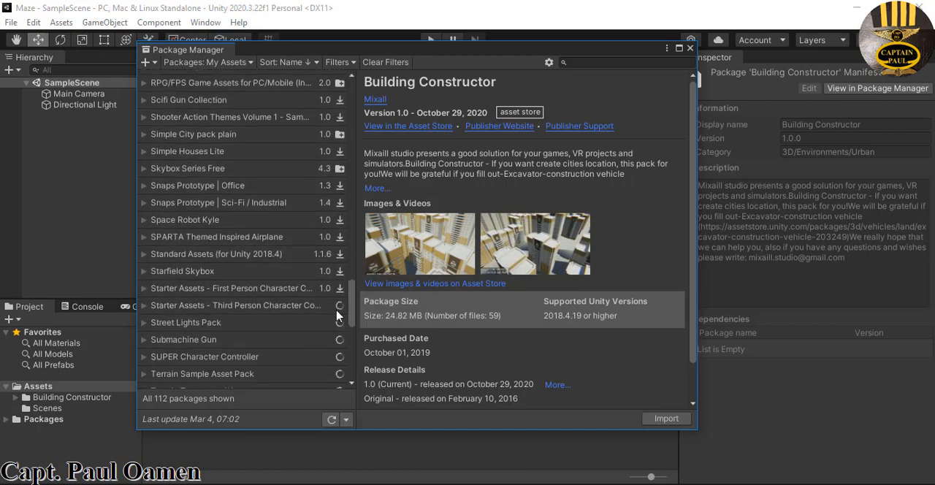
pyautogui.scroll(-1, 338, 316)
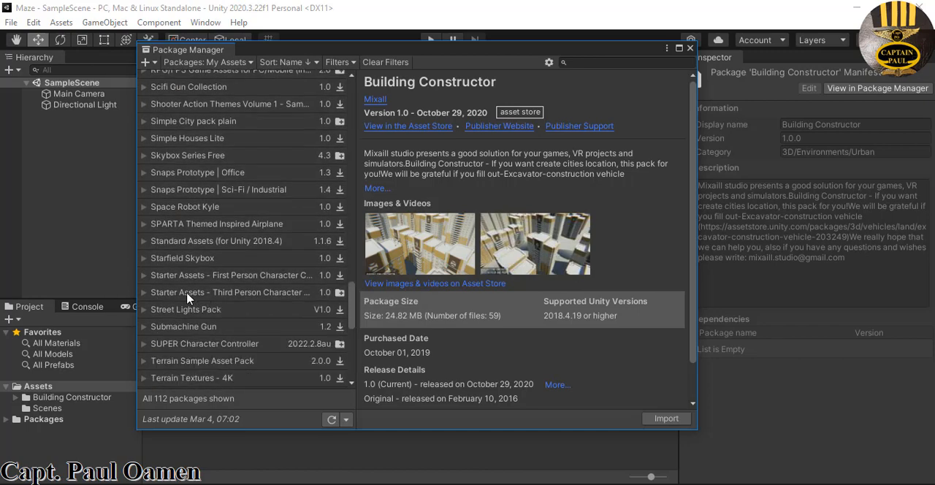
pyautogui.click(187, 294)
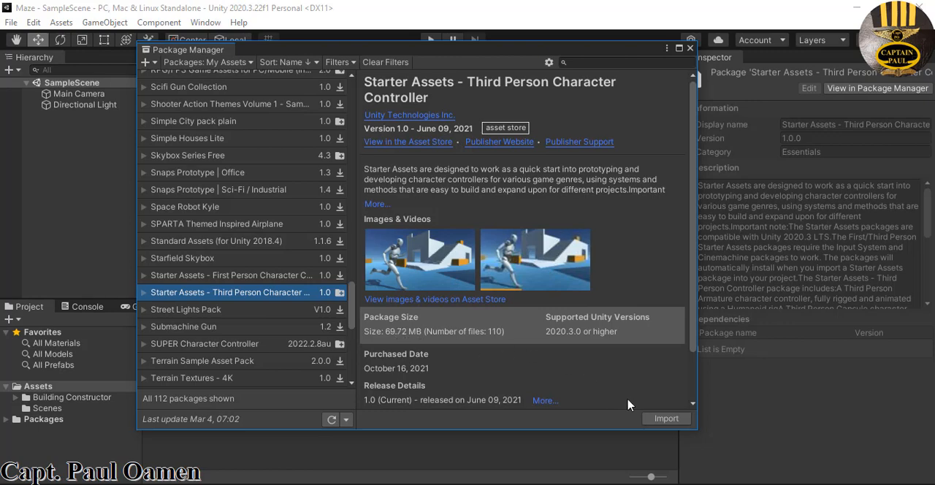
pyautogui.click(668, 421)
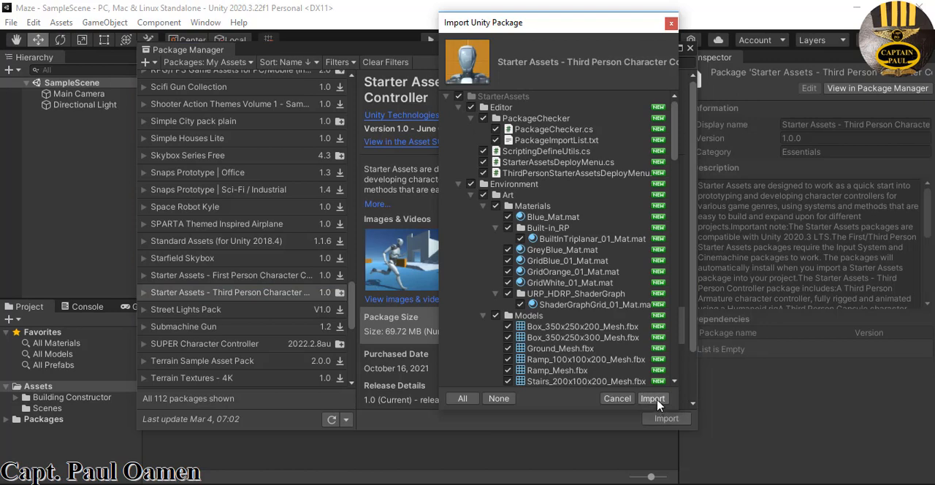
pyautogui.click(657, 401)
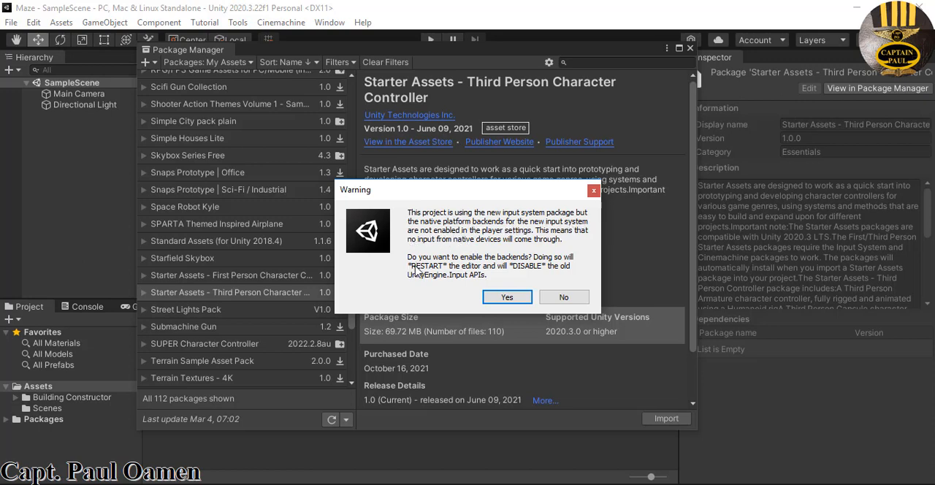
pyautogui.click(508, 300)
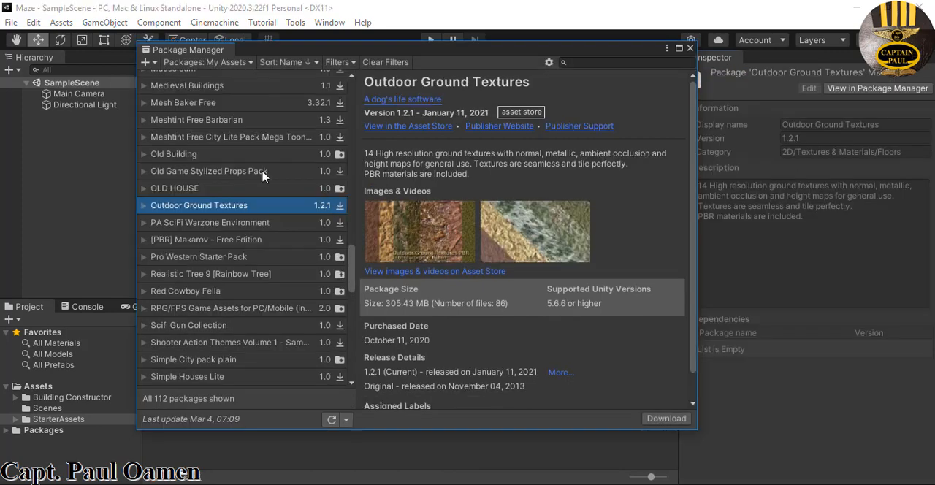
# Import the Realistic Tree 9 [Rainbow Tree] package into the project
pyautogui.click(179, 274)
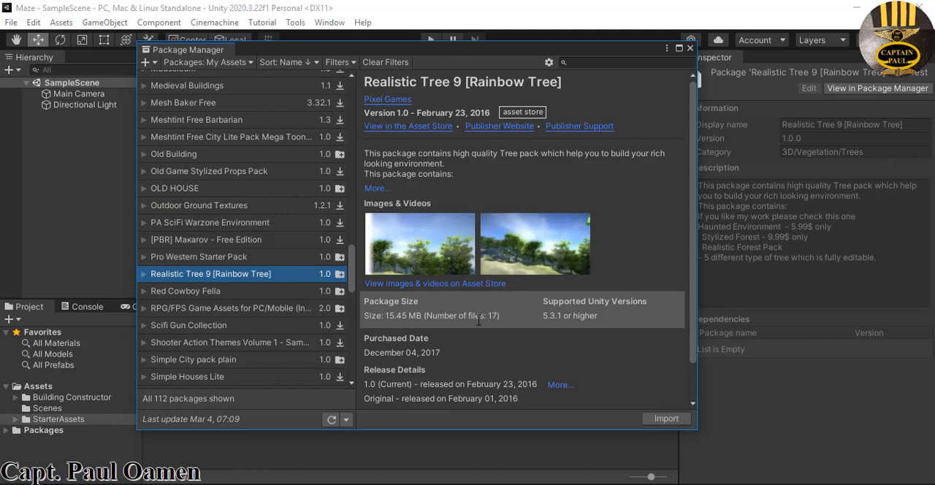
pyautogui.click(671, 424)
pyautogui.click(655, 396)
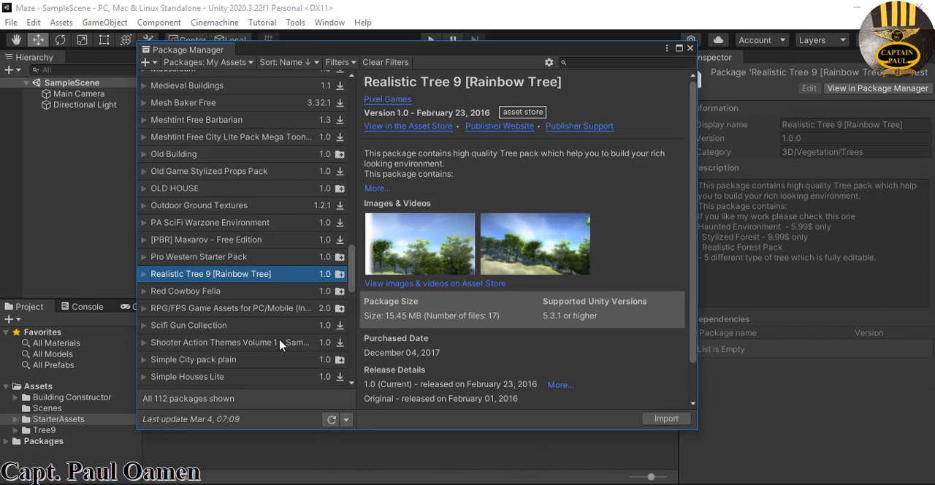
# Import the full Simple City pack plain package and download the Simple Houses Lite package
pyautogui.click(241, 360)
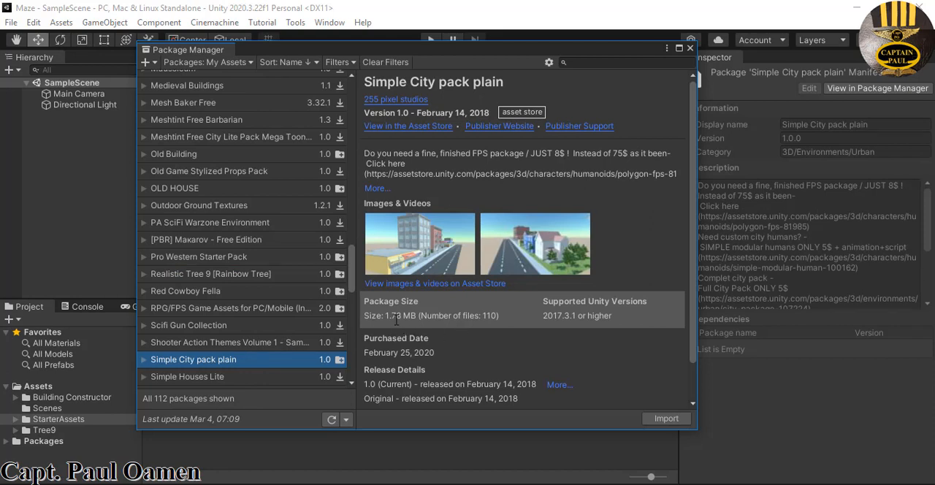
pyautogui.click(668, 420)
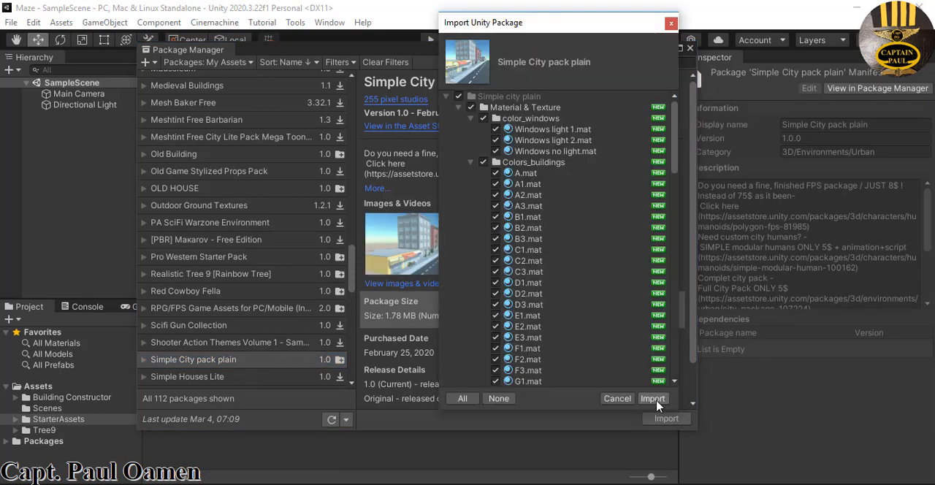
pyautogui.click(652, 399)
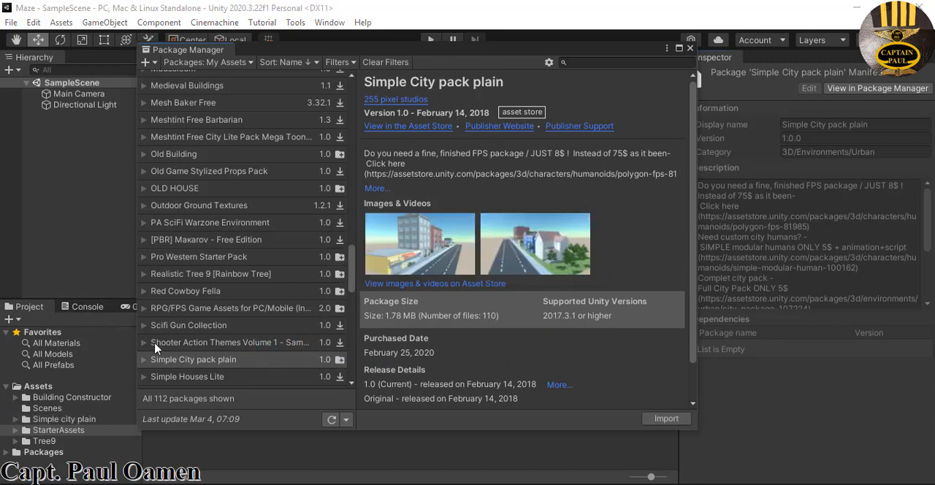
pyautogui.click(205, 380)
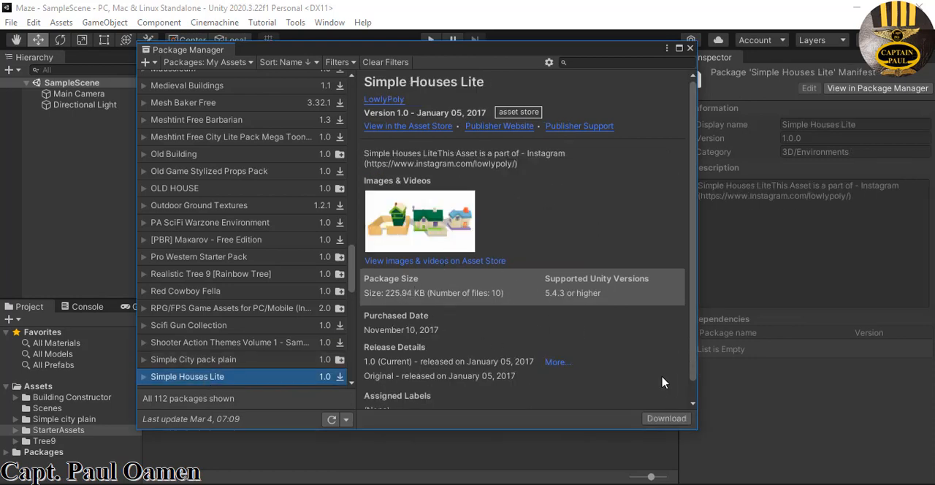
pyautogui.click(668, 420)
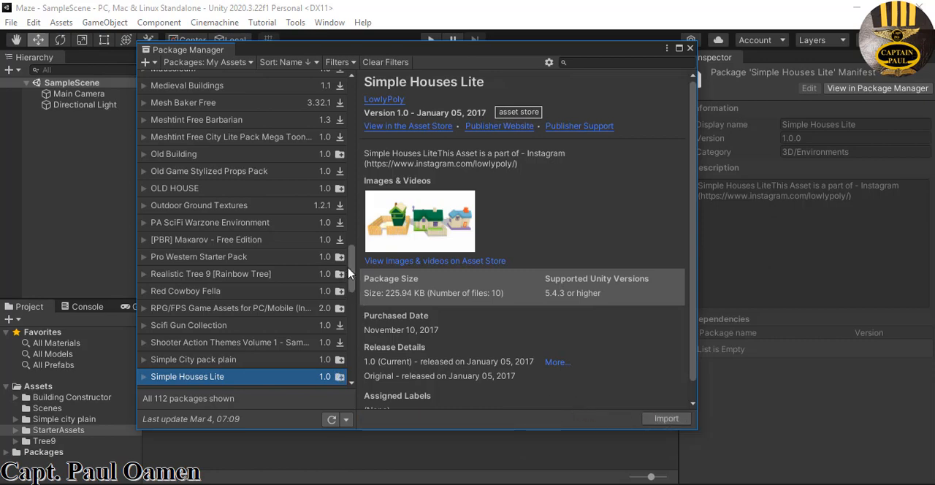
# Import the White City package and close the Package Manager
pyautogui.moveTo(352, 271); pyautogui.dragTo(363, 379)
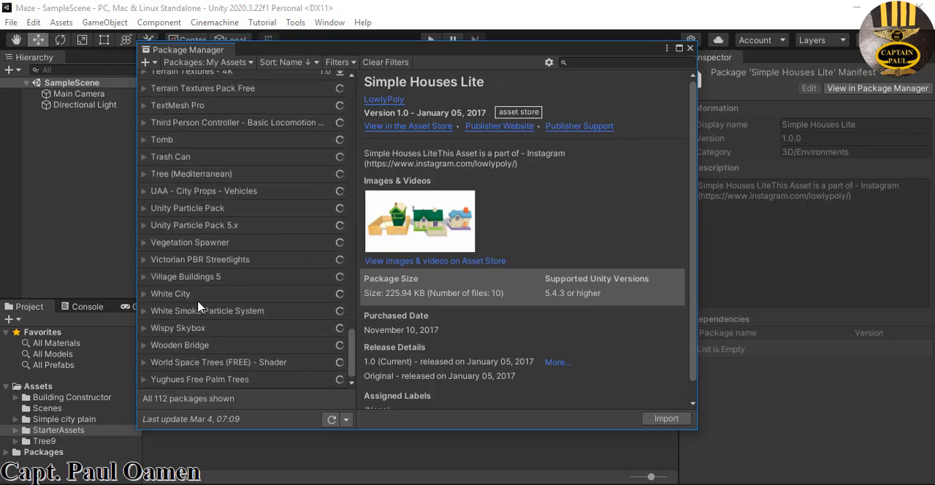
pyautogui.click(195, 296)
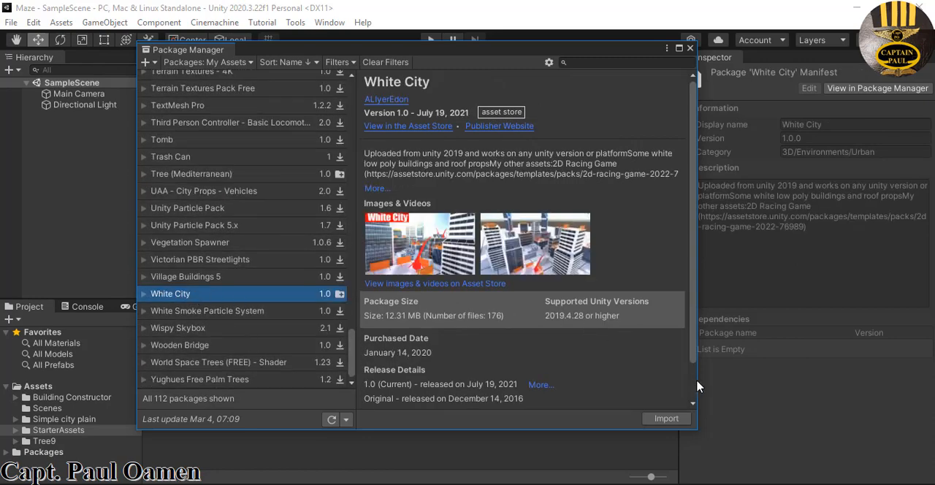
pyautogui.click(666, 419)
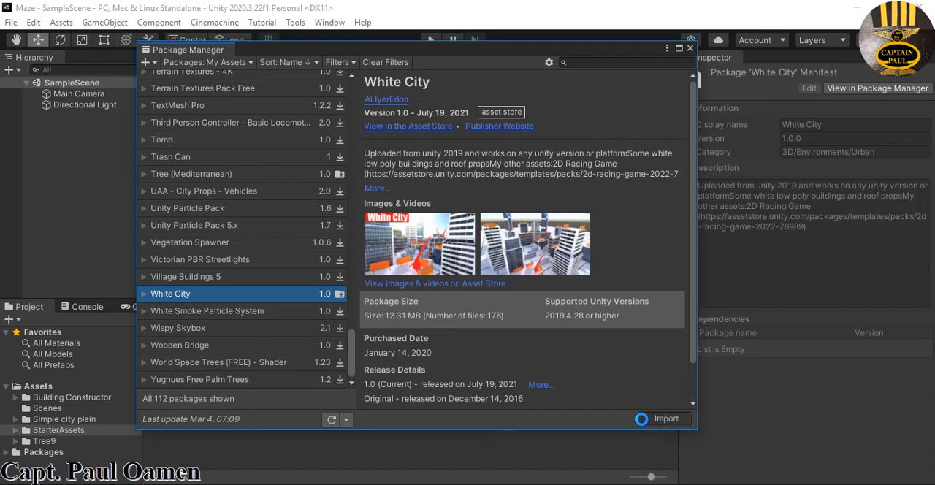
pyautogui.click(691, 49)
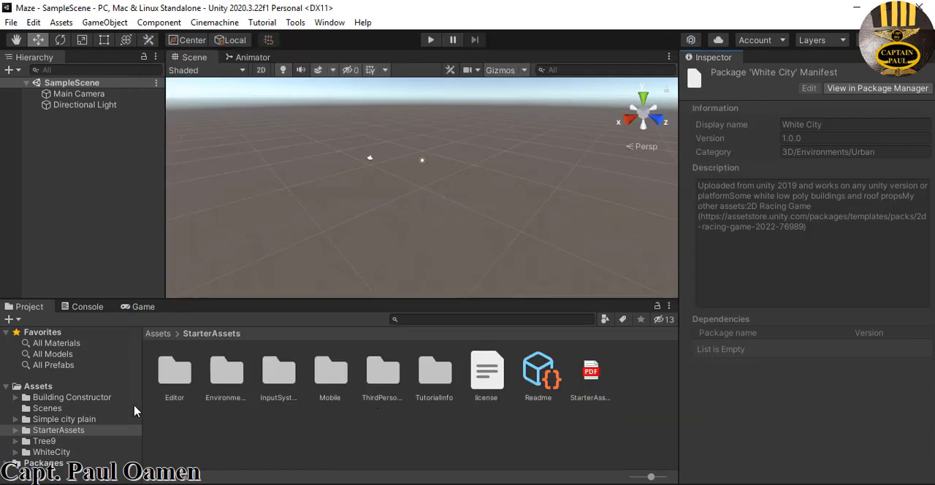
# Copy the Create_a_Maze folder from the file explorer into the project's root Assets folder and open it
pyautogui.click(38, 386)
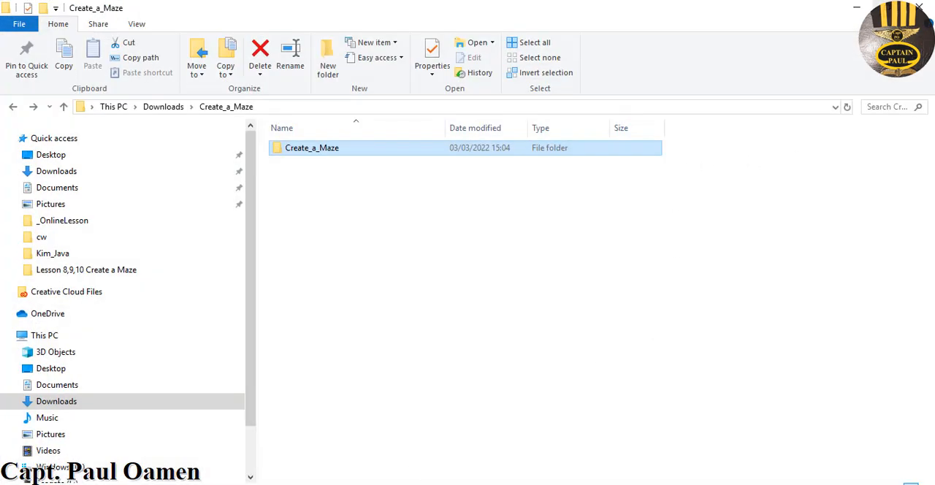
pyautogui.click(887, 7)
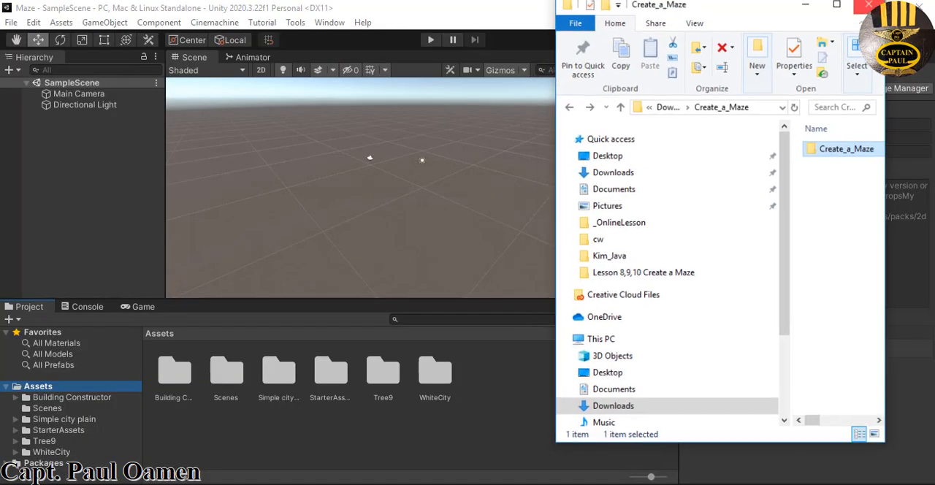
pyautogui.moveTo(834, 154); pyautogui.dragTo(485, 423)
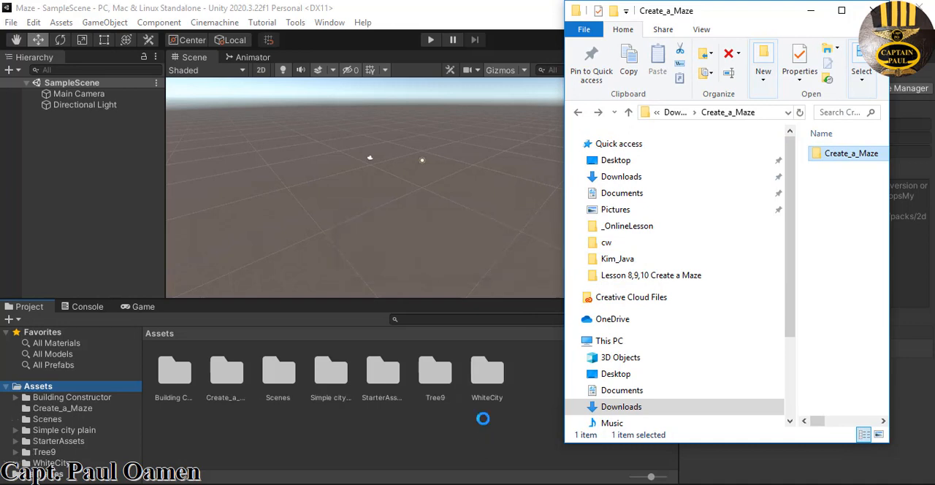
pyautogui.doubleClick(226, 387)
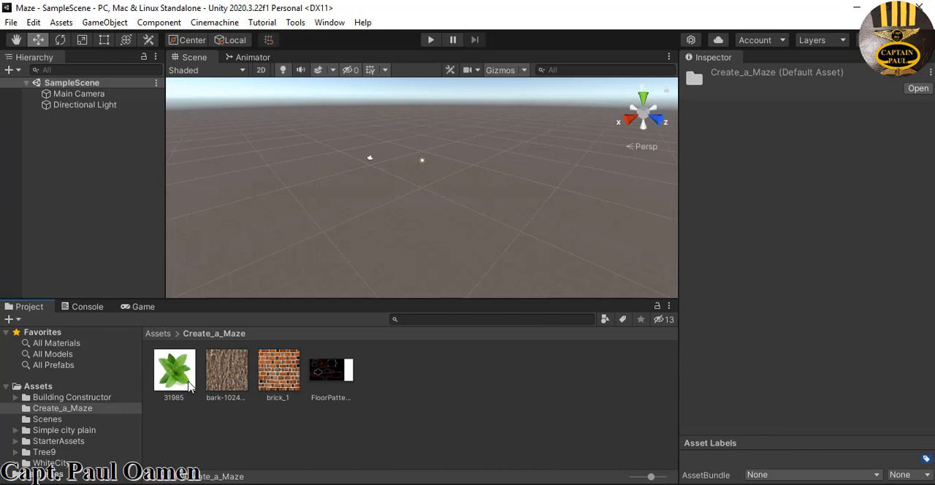
# Examine the brick, floor pattern, bark and leaf textures in the Create_a_Maze folder, then return to the root Assets folder
pyautogui.click(282, 381)
pyautogui.click(330, 400)
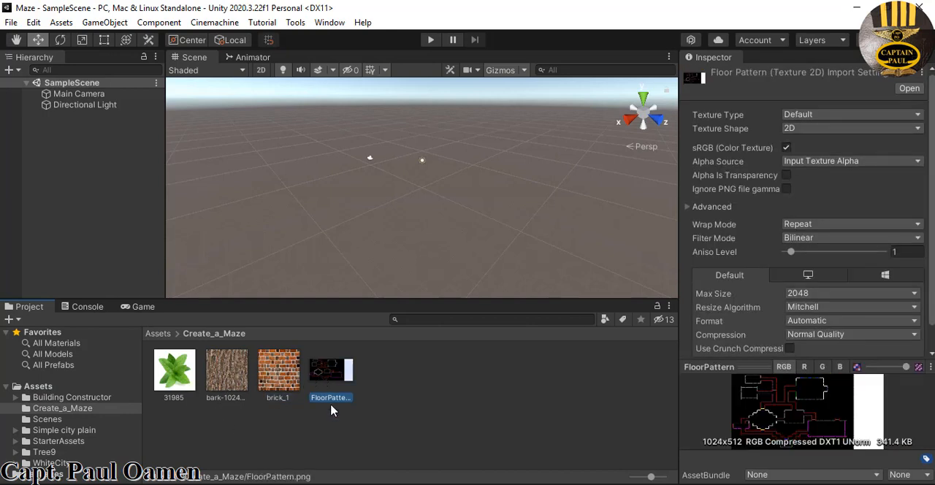
pyautogui.click(228, 386)
pyautogui.click(192, 387)
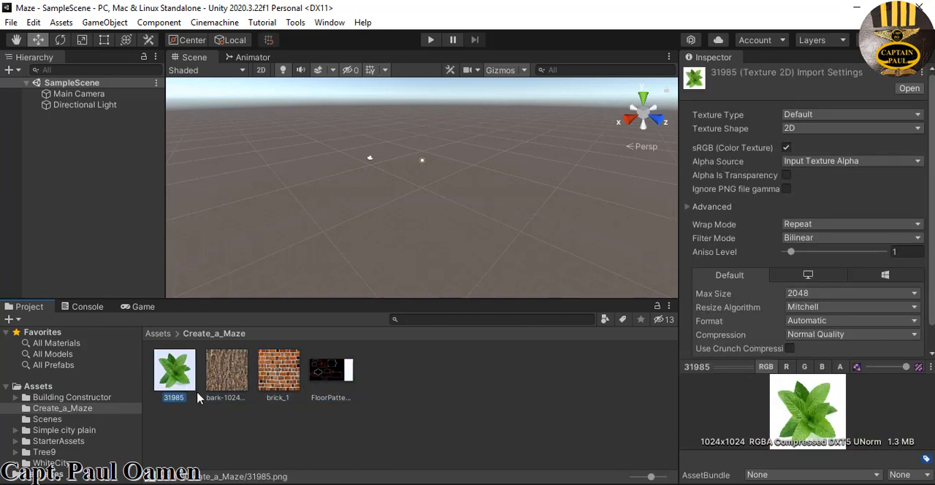
pyautogui.click(416, 422)
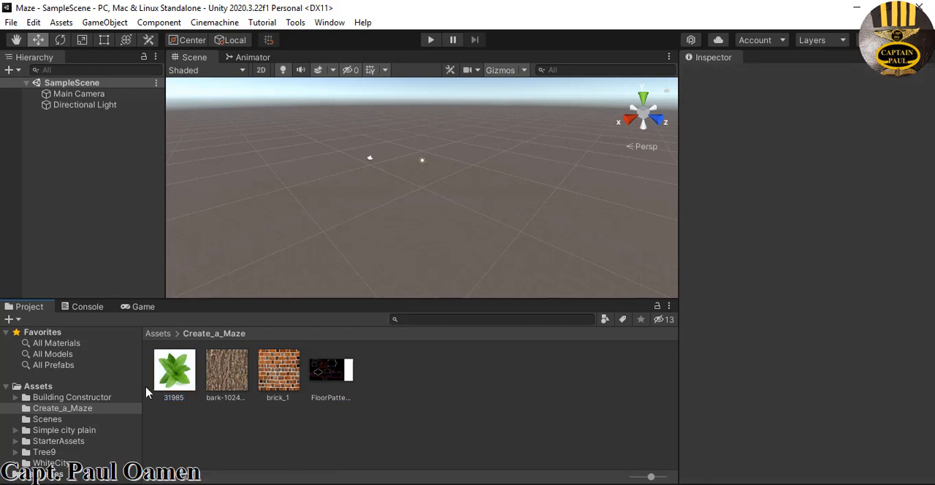
pyautogui.click(59, 388)
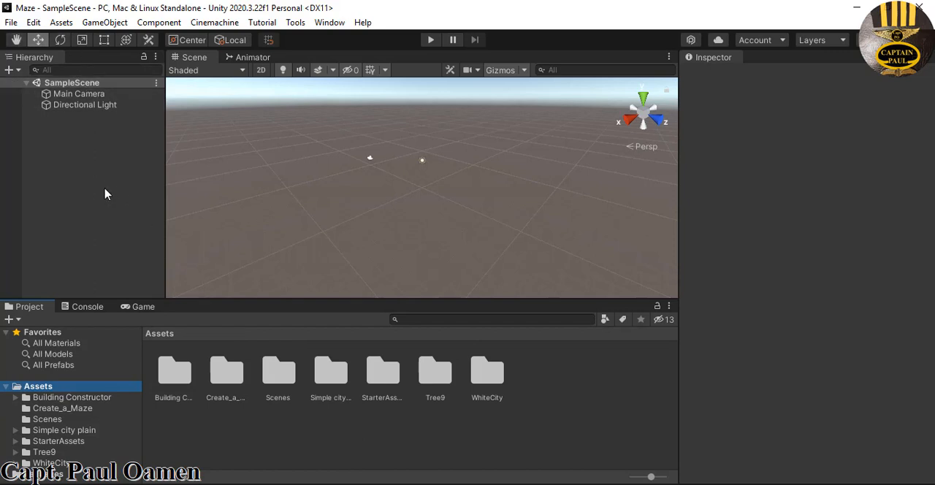
# Add a 3D Plane object to SampleScene, keeping its default name
pyautogui.rightClick(91, 164)
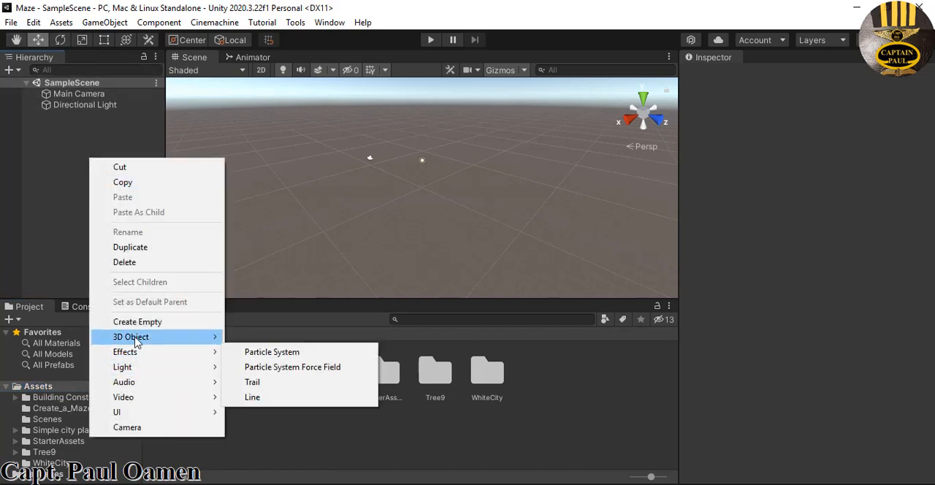
pyautogui.moveTo(135, 343)
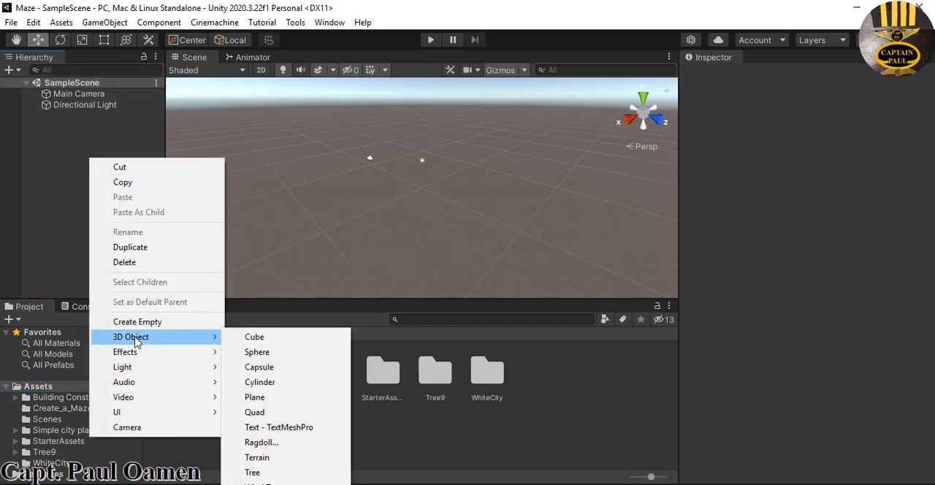
pyautogui.click(258, 398)
pyautogui.press('Return')
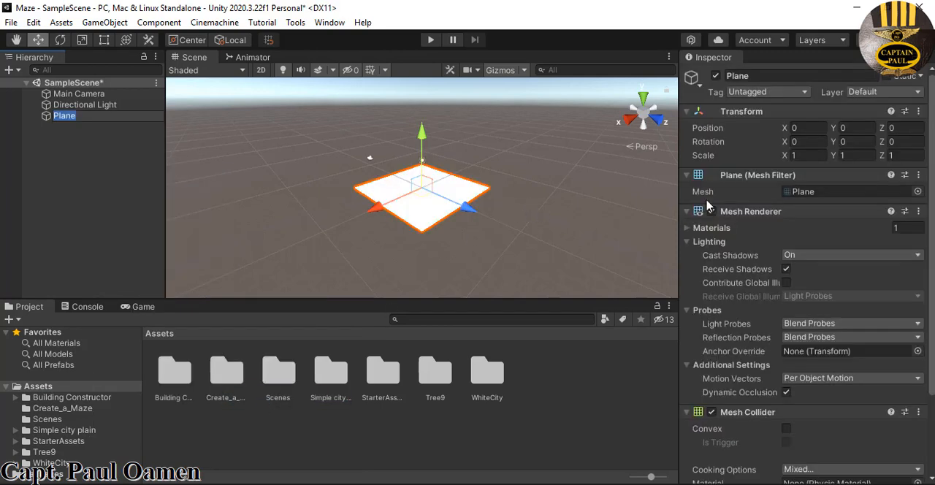
# Set the plane's scale to 3 on the X, Y and Z axes
pyautogui.click(806, 156)
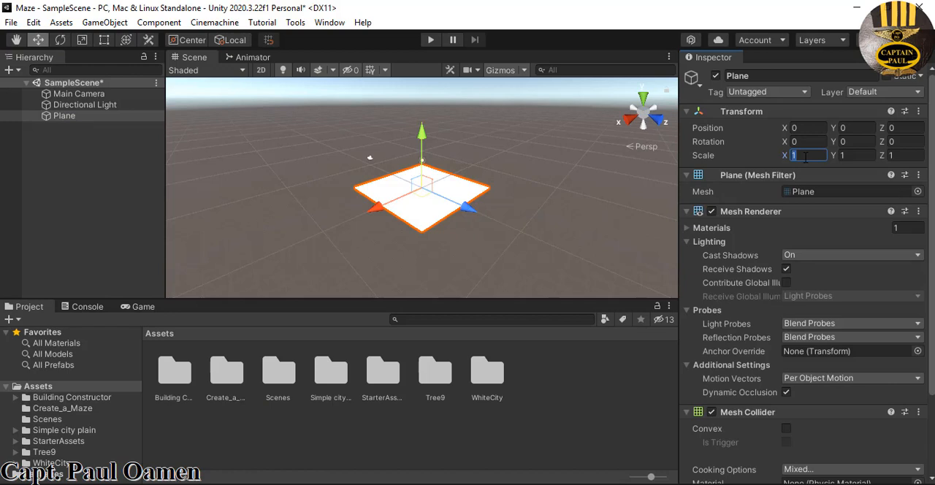
pyautogui.write('3')
pyautogui.press('Tab')
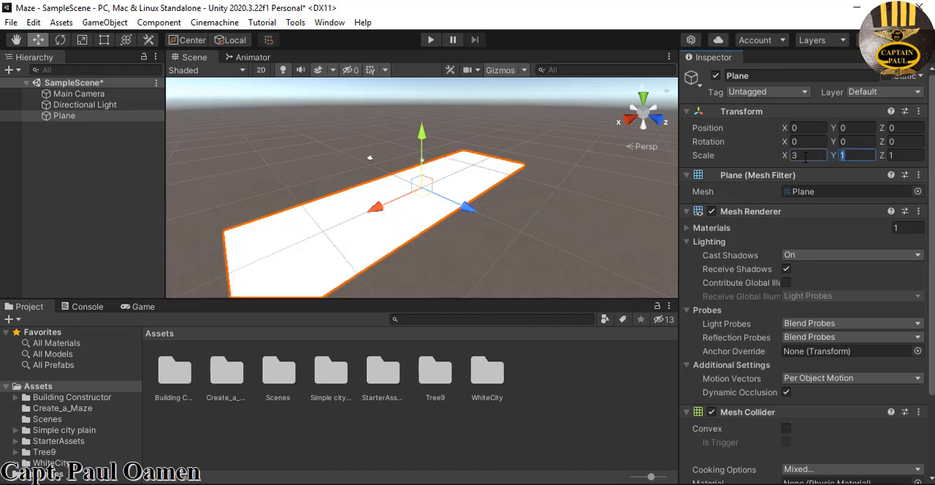
pyautogui.write('3')
pyautogui.press('Tab')
pyautogui.write('3')
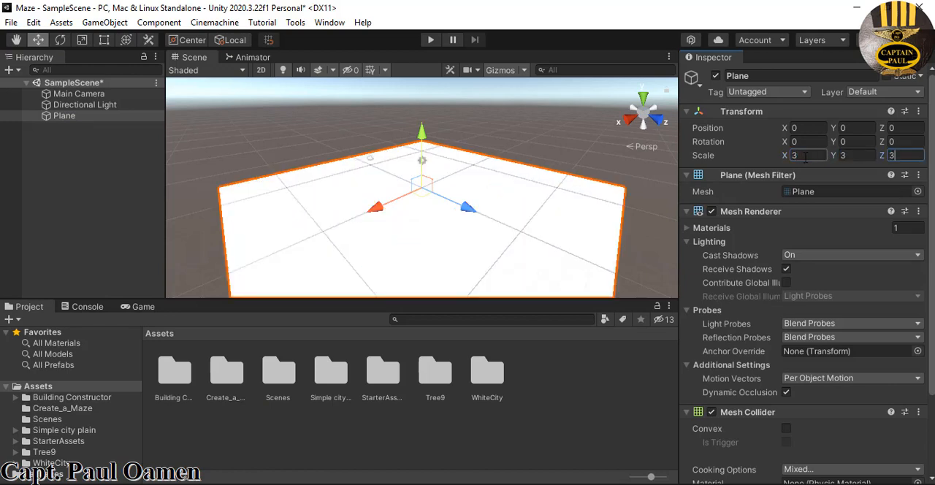
pyautogui.click(564, 153)
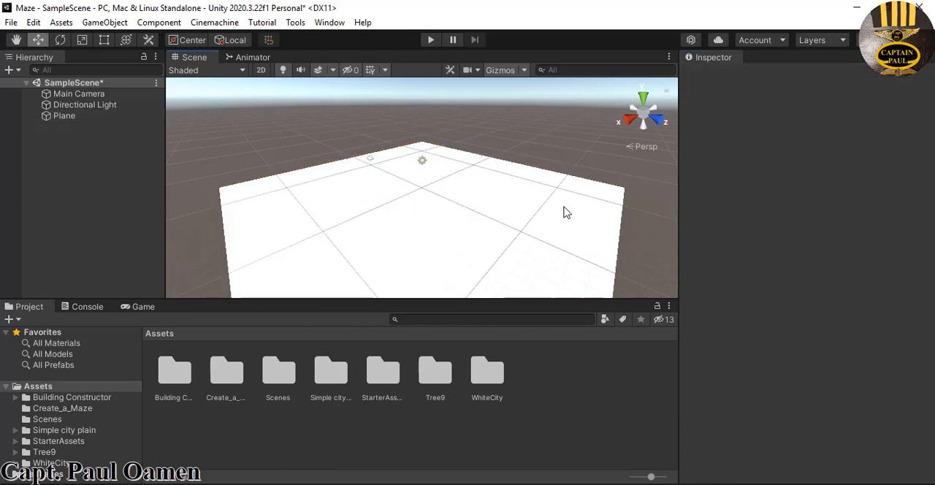
pyautogui.click(532, 231)
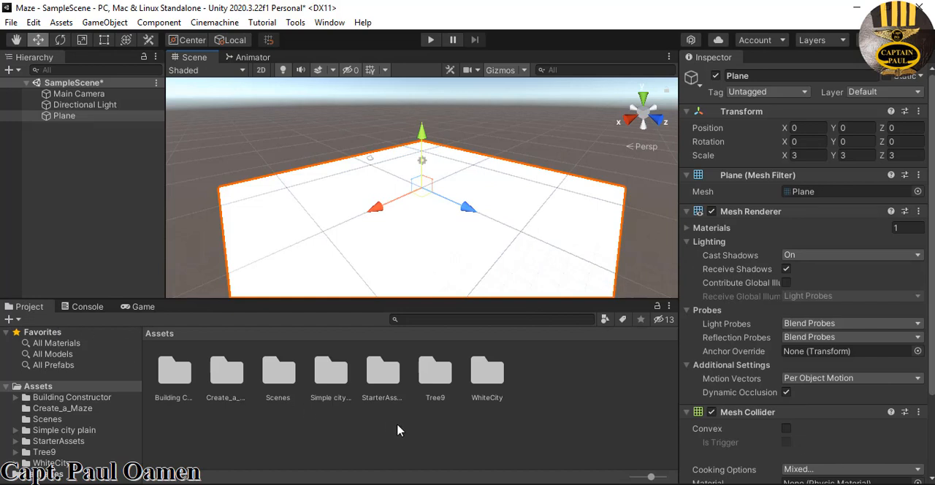
# Create a new material named Pattern in the Create_a_Maze folder
pyautogui.click(226, 385)
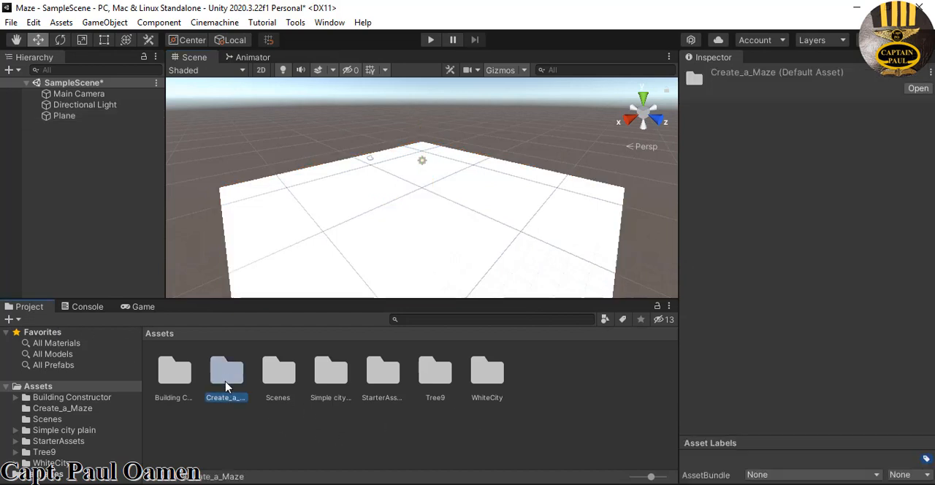
pyautogui.doubleClick(227, 386)
pyautogui.rightClick(453, 394)
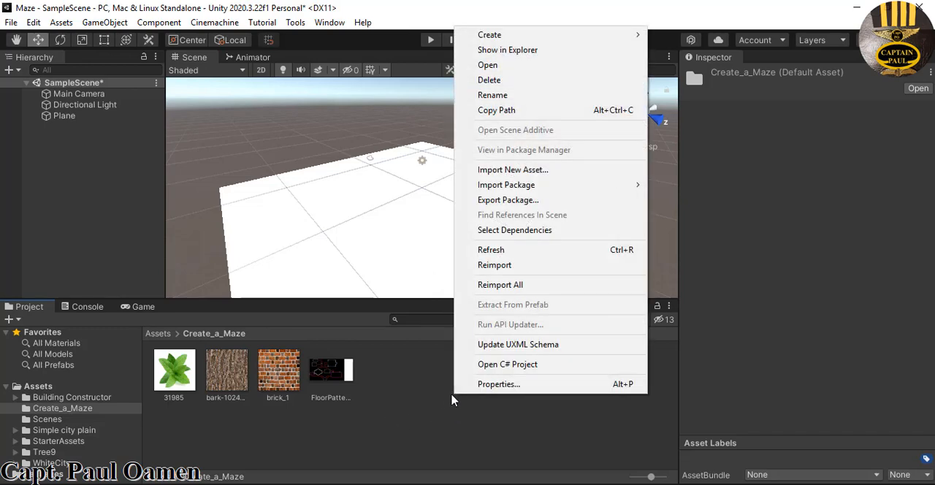
pyautogui.moveTo(514, 38)
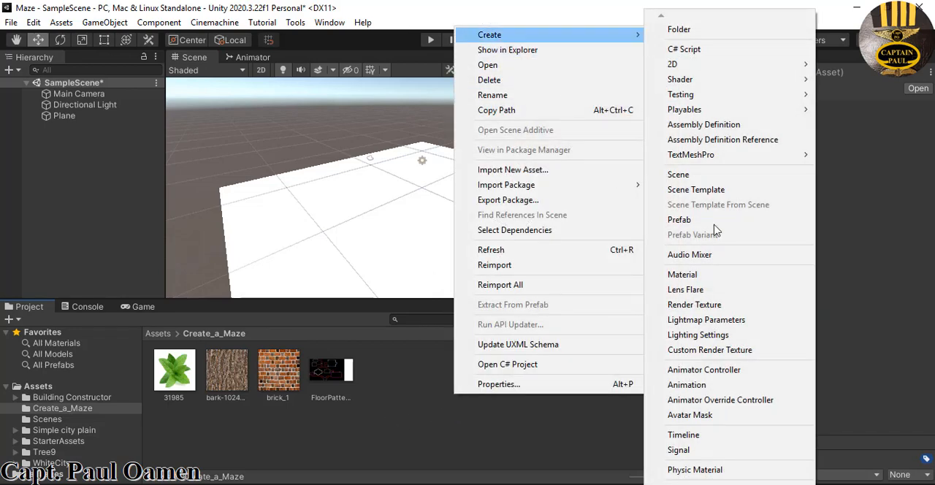
pyautogui.click(683, 274)
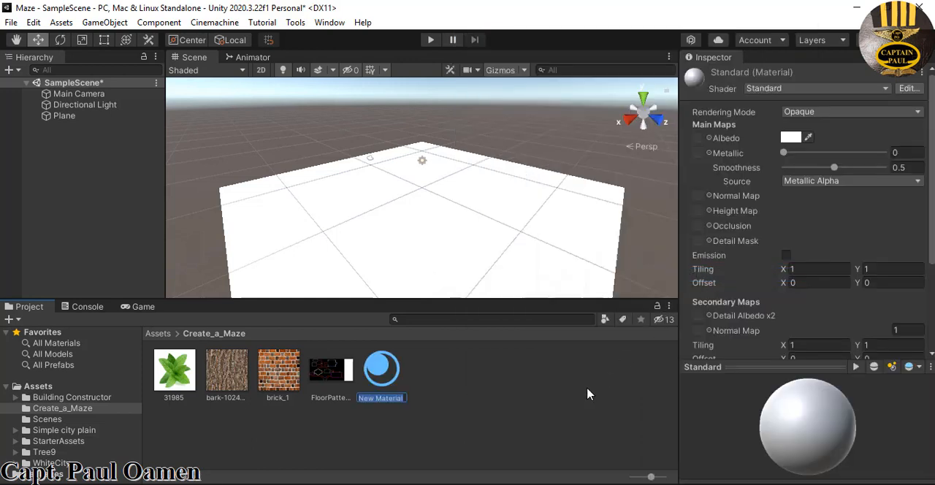
pyautogui.write('Pattern')
pyautogui.press('Return')
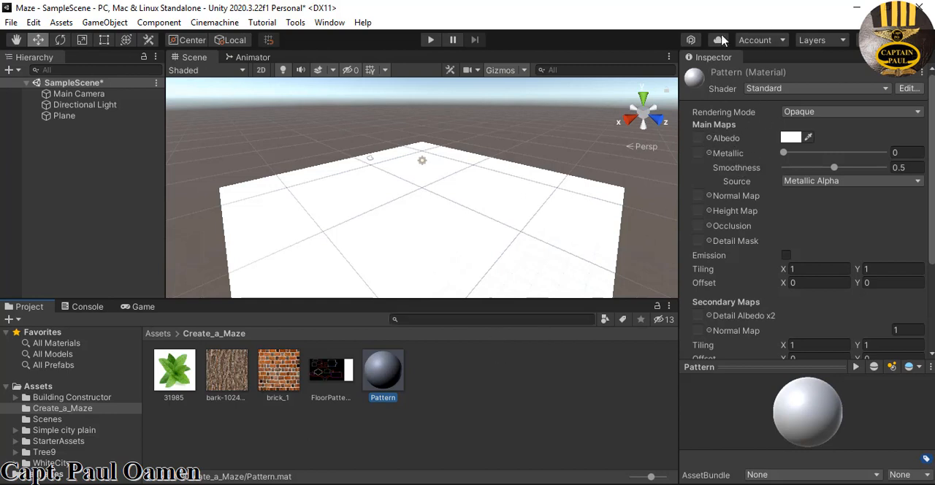
# Assign the FloorPattern texture to the Pattern material's albedo and apply the material to the plane
pyautogui.click(708, 138)
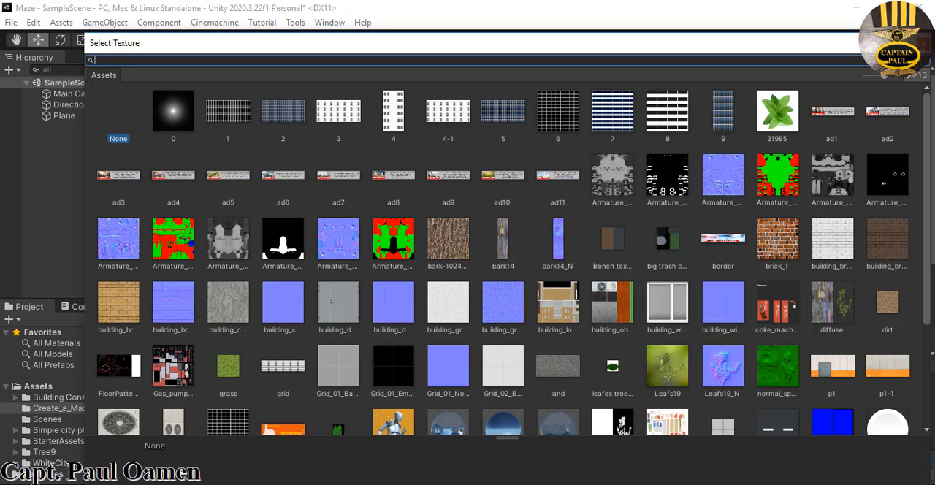
pyautogui.click(121, 371)
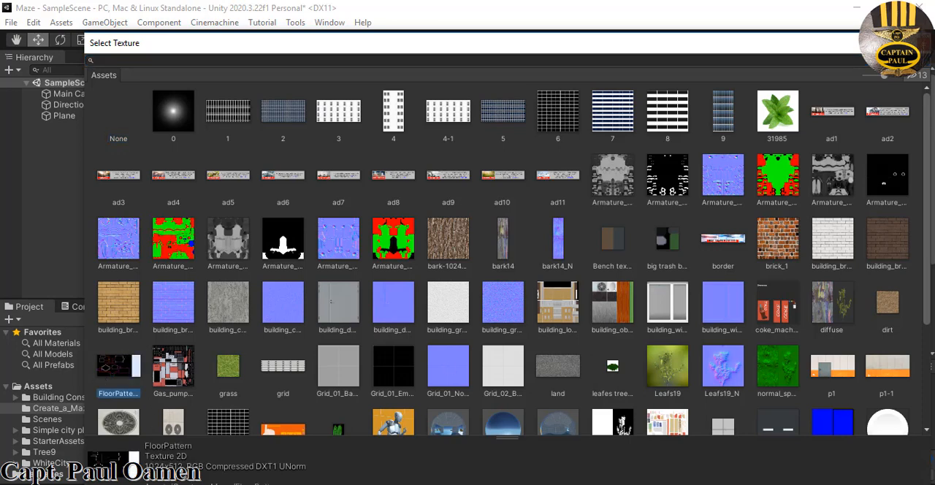
pyautogui.click(932, 50)
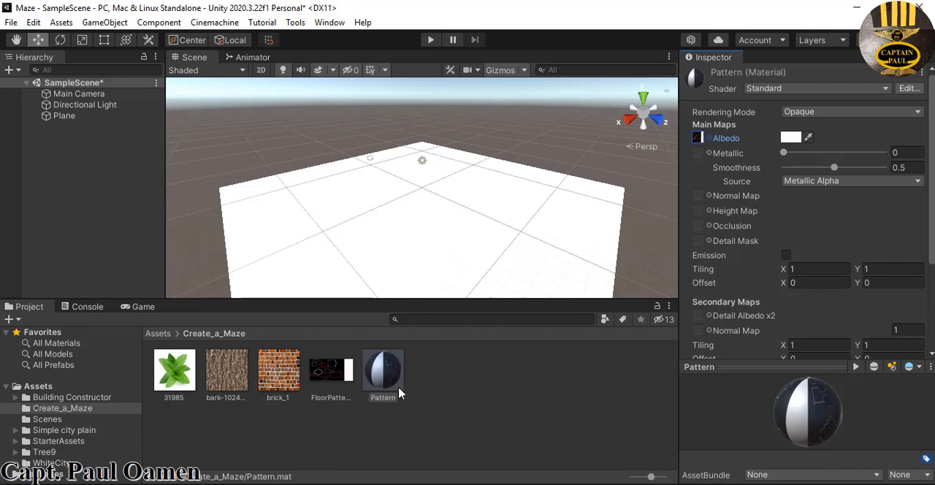
pyautogui.moveTo(381, 376); pyautogui.dragTo(404, 250)
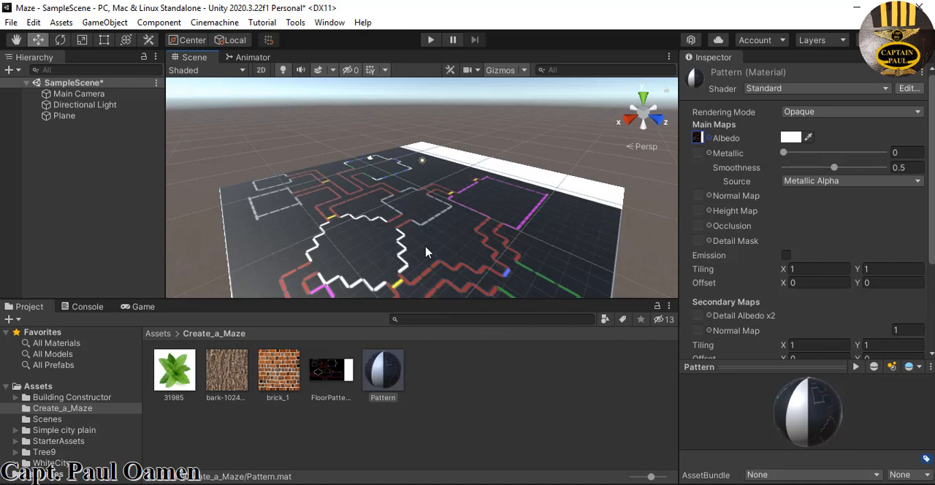
# Create another material named Bricks in the Create_a_Maze folder
pyautogui.rightClick(475, 365)
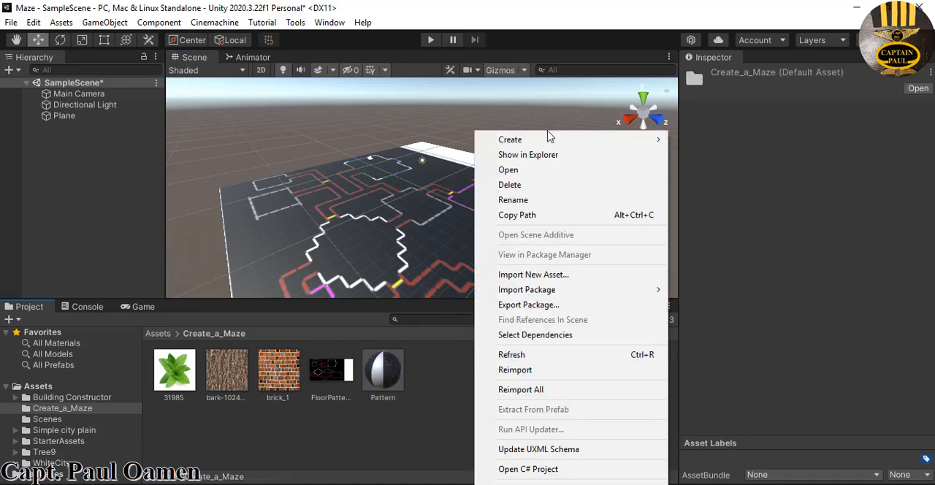
pyautogui.moveTo(553, 138)
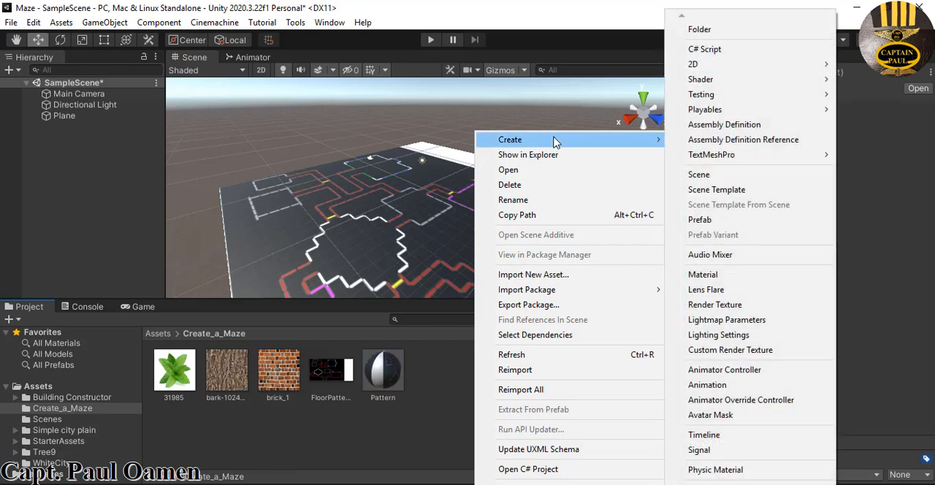
pyautogui.click(709, 278)
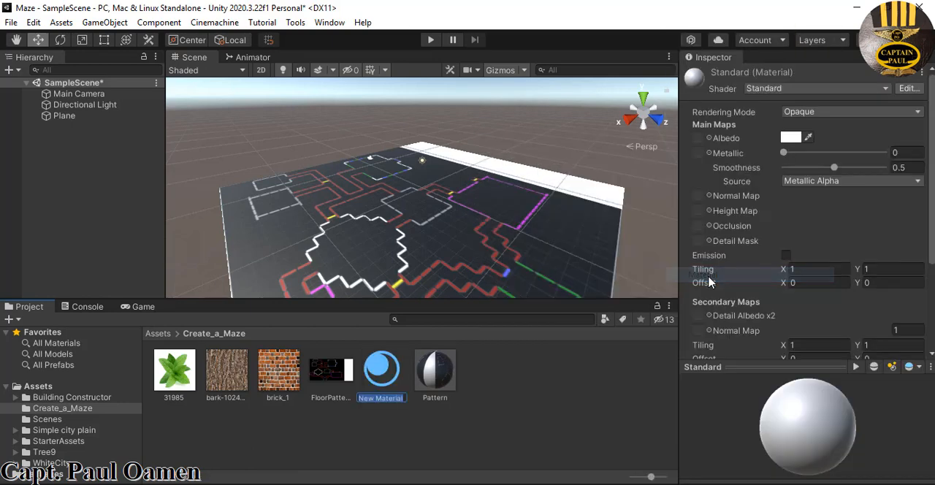
pyautogui.write('Bricks')
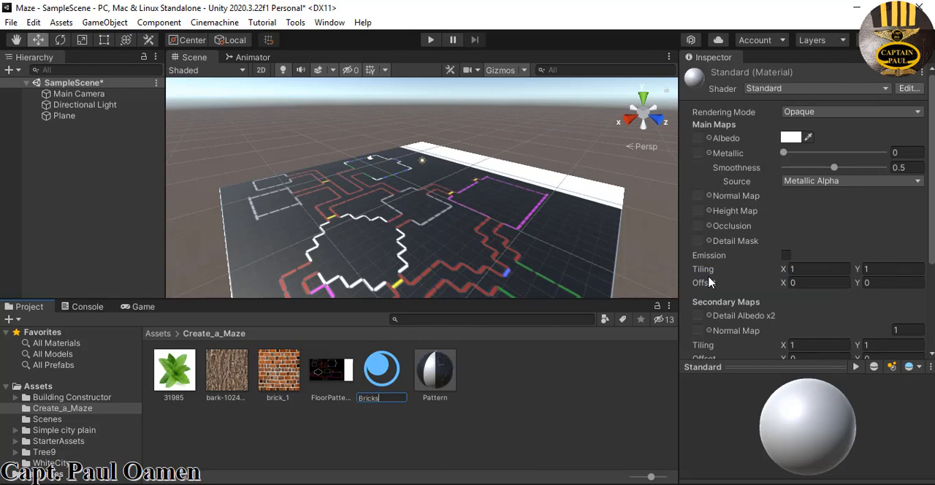
pyautogui.press('Return')
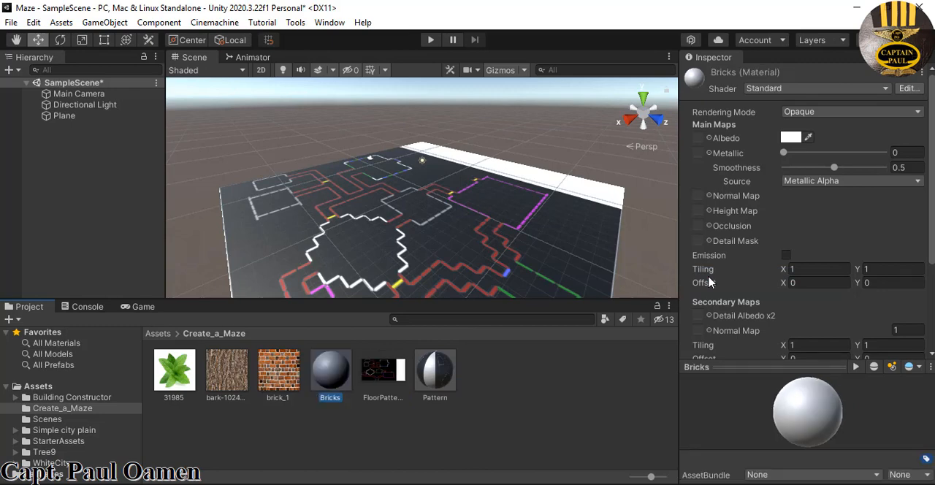
# Assign the brick_1 texture to the Bricks material's albedo
pyautogui.click(709, 138)
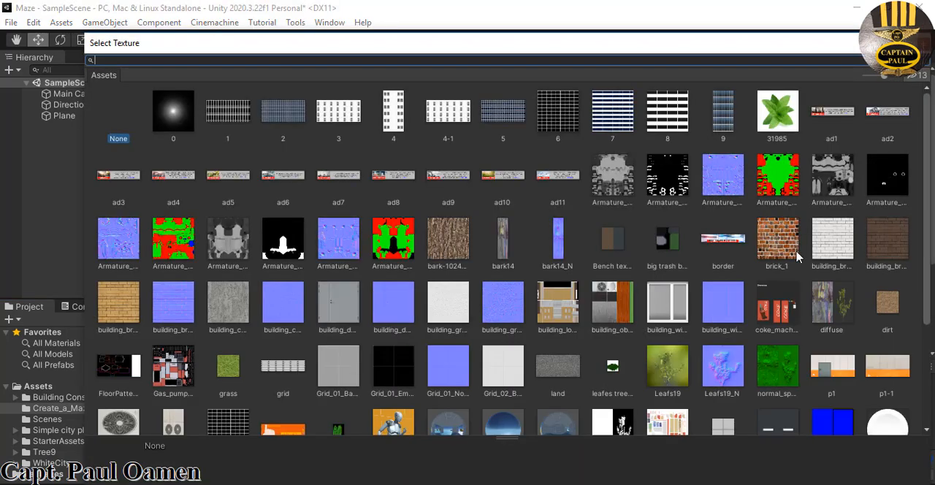
pyautogui.click(787, 249)
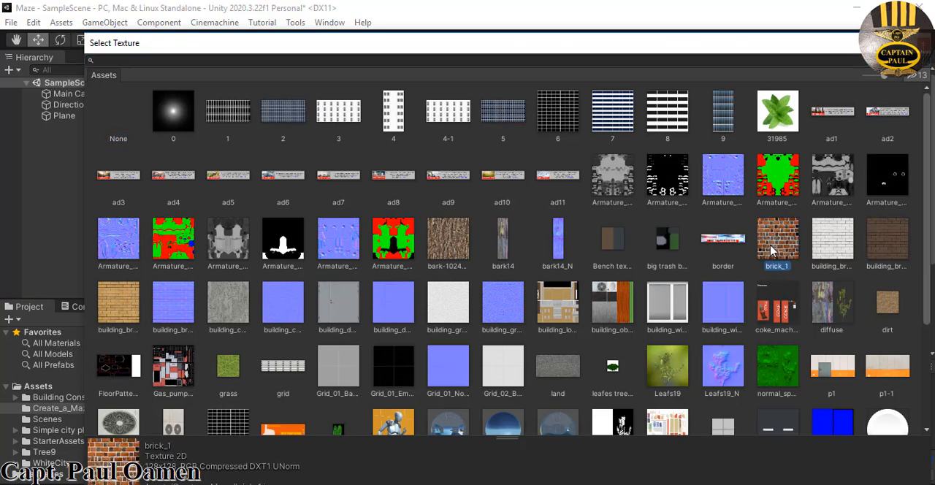
pyautogui.click(134, 305)
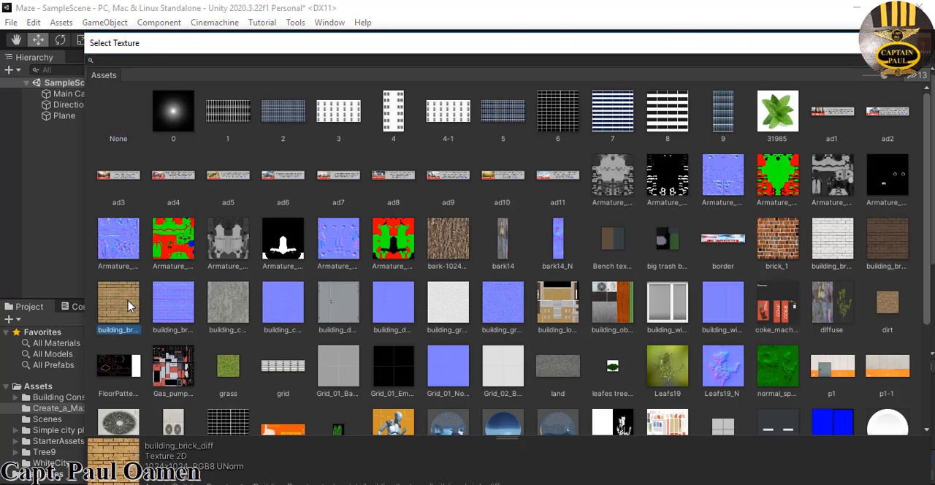
pyautogui.click(790, 244)
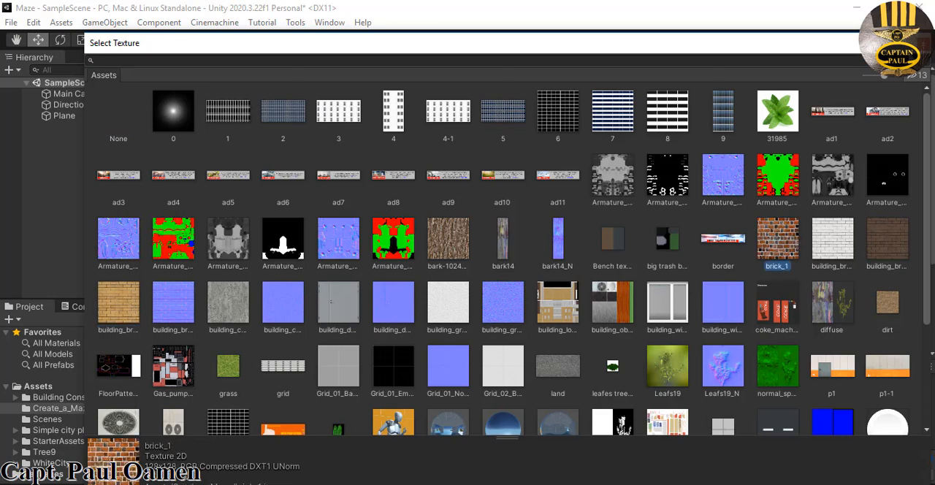
pyautogui.click(922, 44)
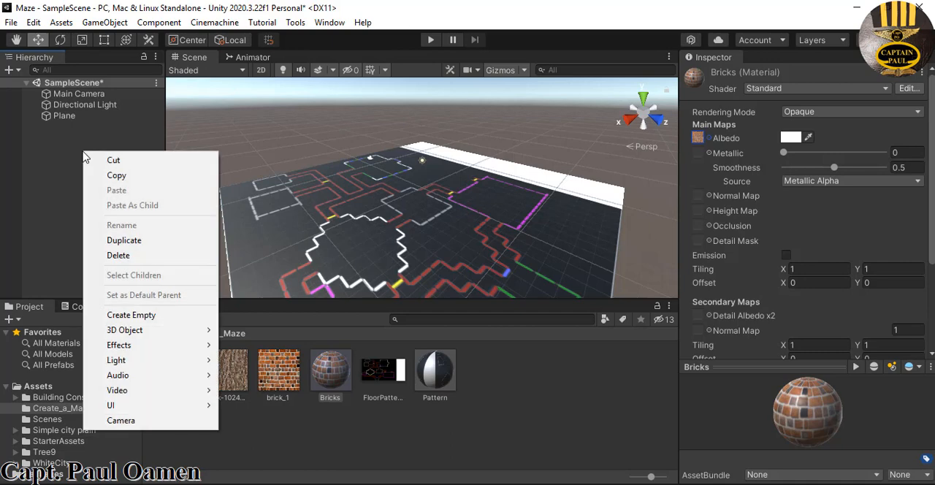
# Add a 3D Cube to the scene and move it to about X 3.58, Y 0.25, Z 6.19 on the floor pattern
pyautogui.moveTo(133, 334)
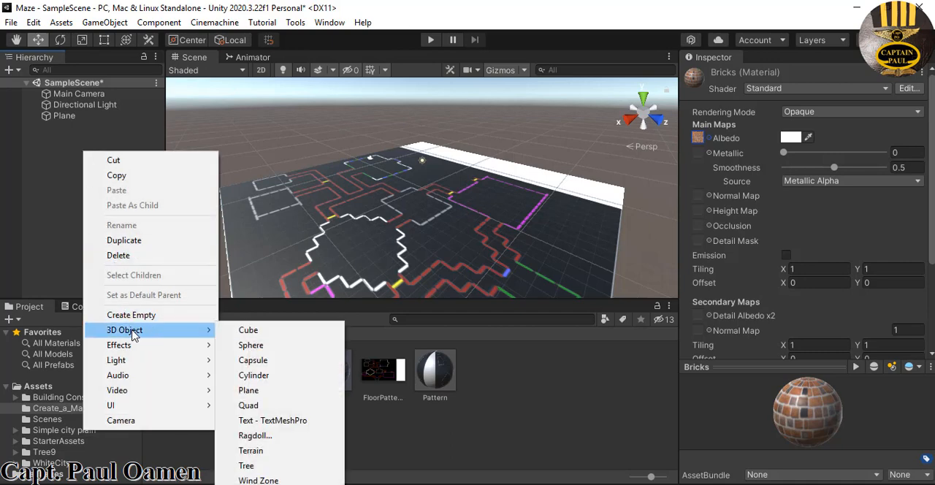
pyautogui.click(248, 331)
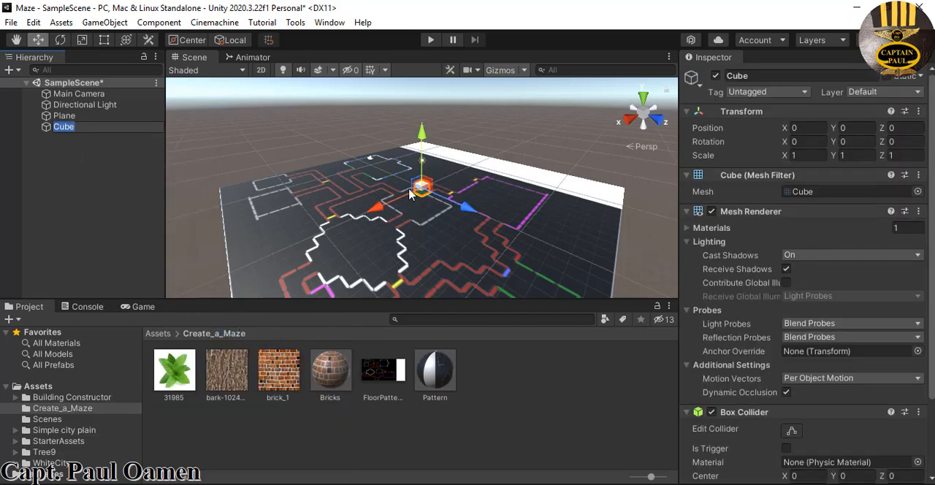
pyautogui.moveTo(389, 211); pyautogui.dragTo(374, 234)
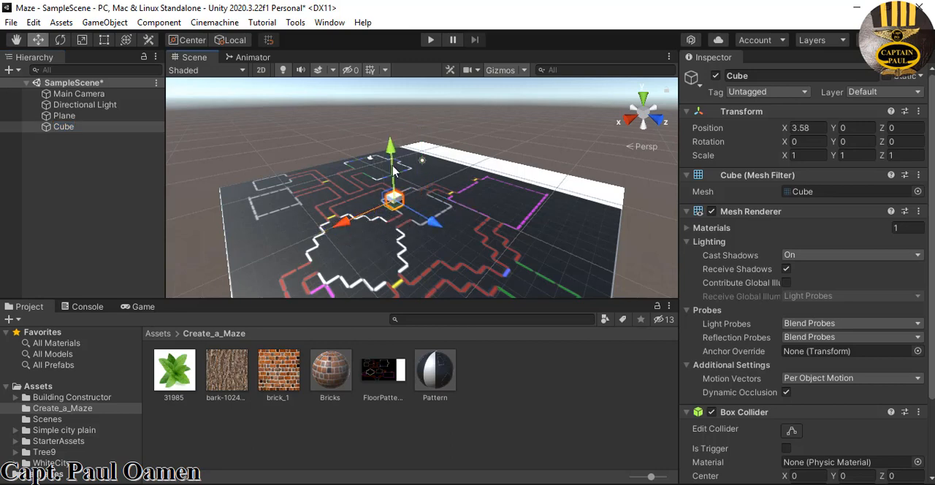
pyautogui.moveTo(394, 155); pyautogui.dragTo(398, 152)
pyautogui.moveTo(441, 226); pyautogui.dragTo(490, 284)
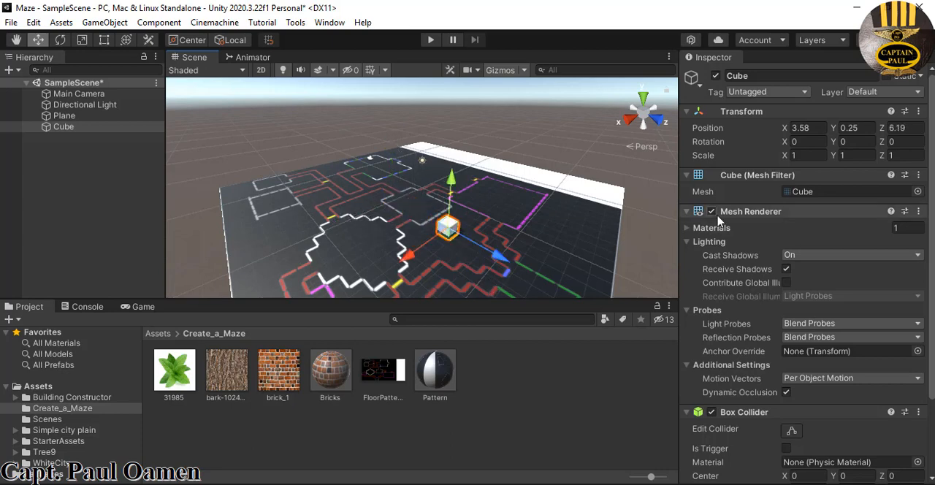
# Set the cube's scale to X 7 and Z 0.3 to form a long, thin wall
pyautogui.click(801, 157)
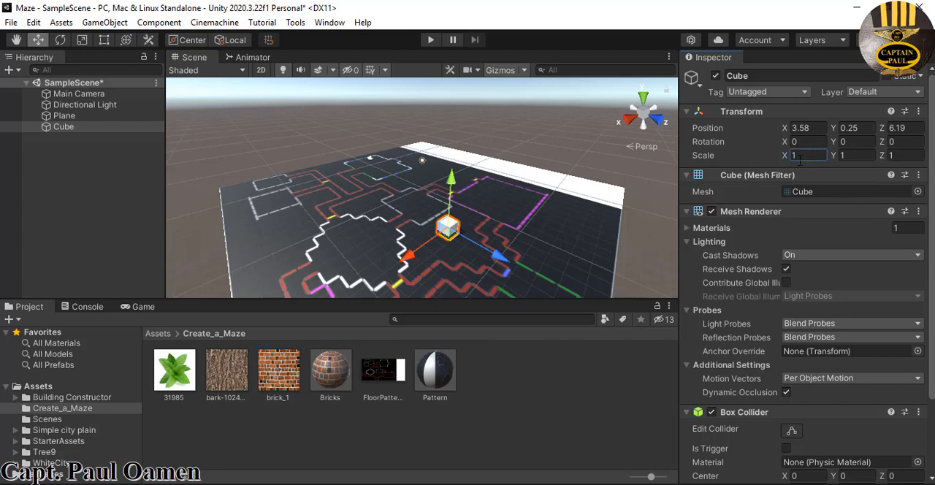
pyautogui.write('7')
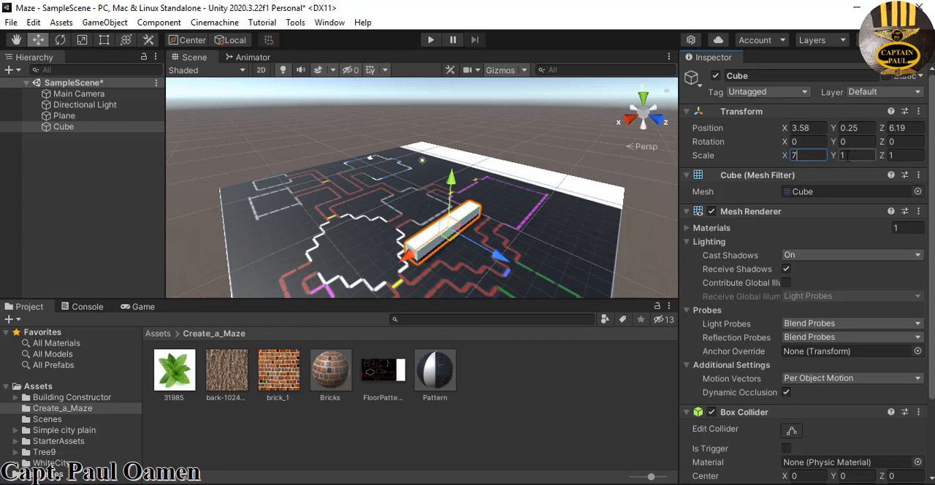
pyautogui.click(903, 156)
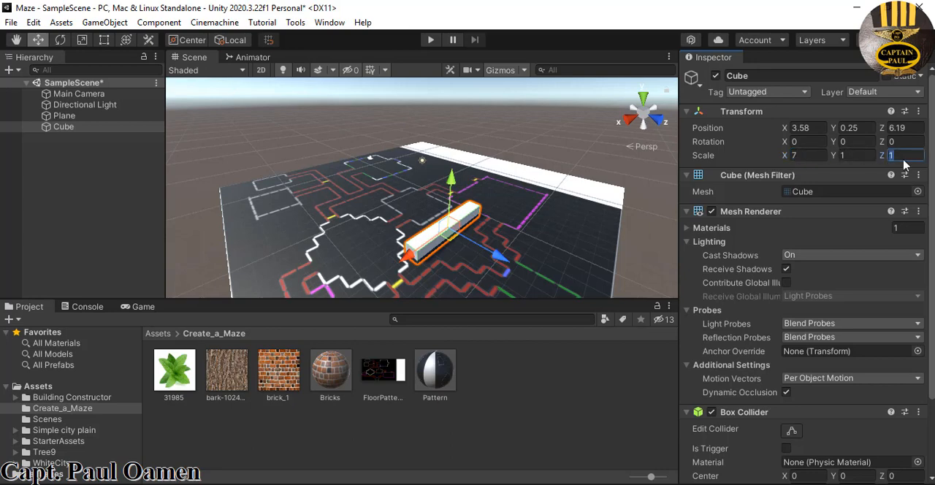
pyautogui.write('0.3')
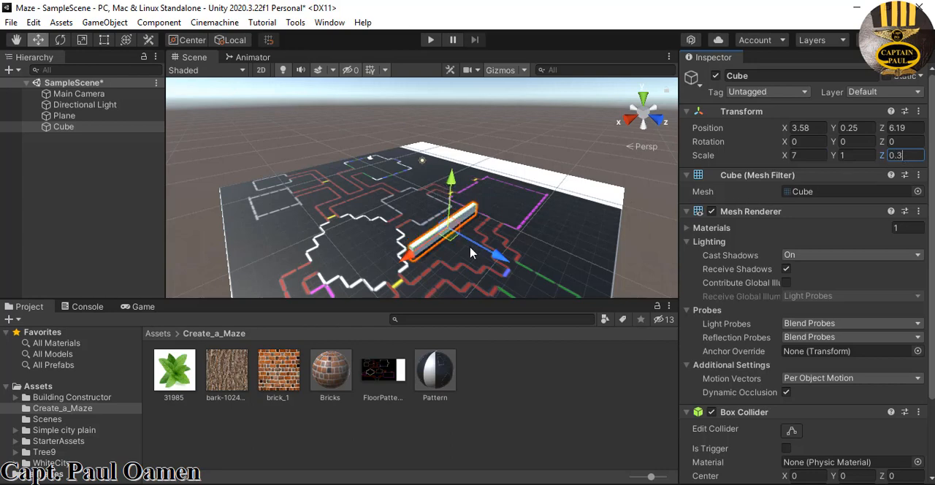
# Move the wall cube onto the outer side of the magenta rectangle, at about X -3.76, Z 9.68
pyautogui.moveTo(491, 259); pyautogui.dragTo(540, 290)
pyautogui.moveTo(460, 294); pyautogui.dragTo(553, 221)
pyautogui.click(584, 210)
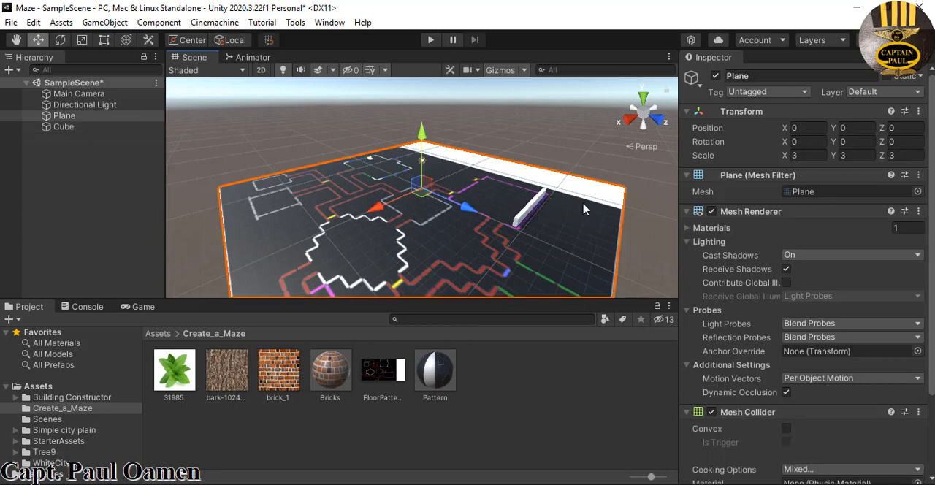
pyautogui.click(532, 210)
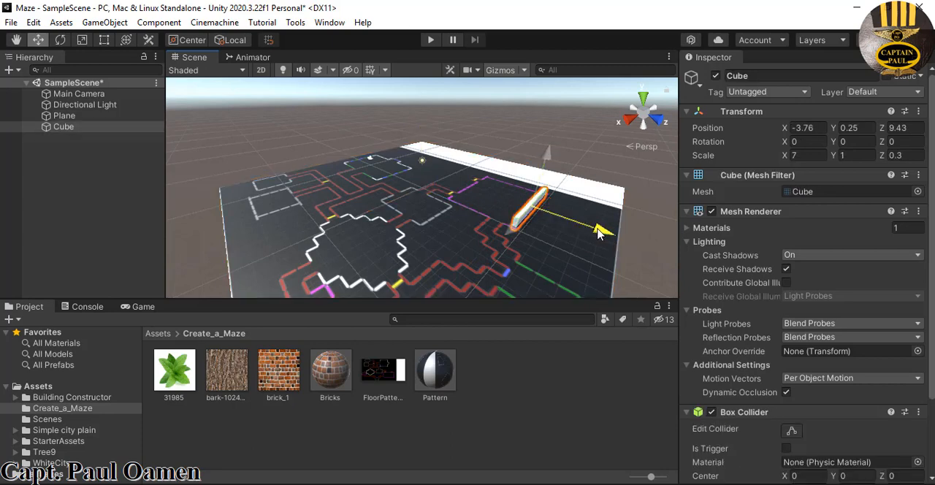
pyautogui.scroll(3, 573, 267)
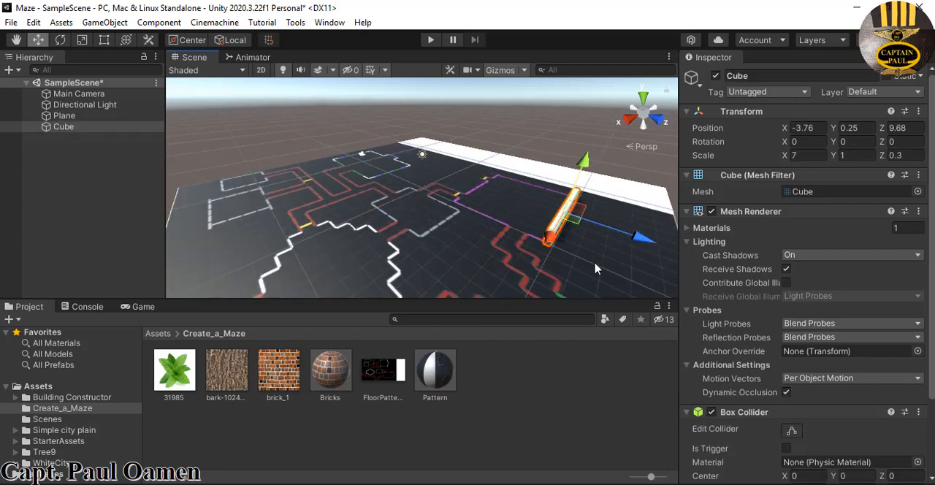
pyautogui.click(641, 271)
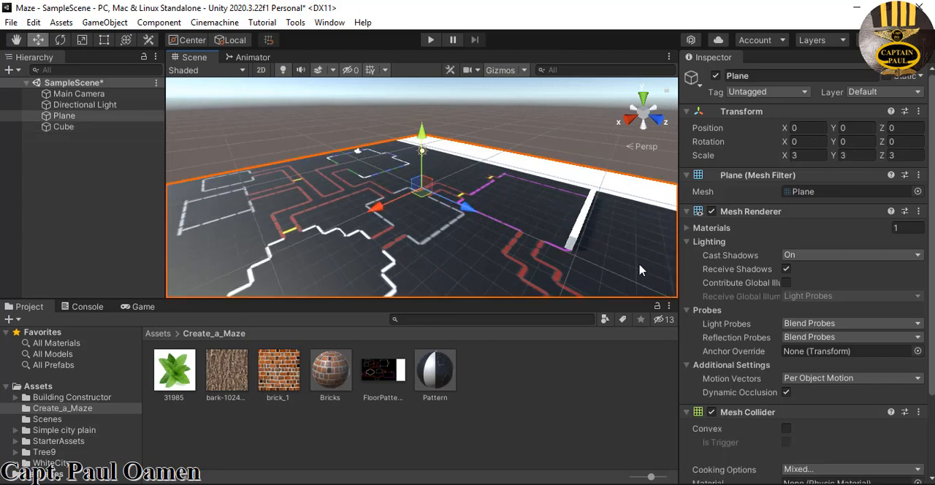
pyautogui.click(581, 232)
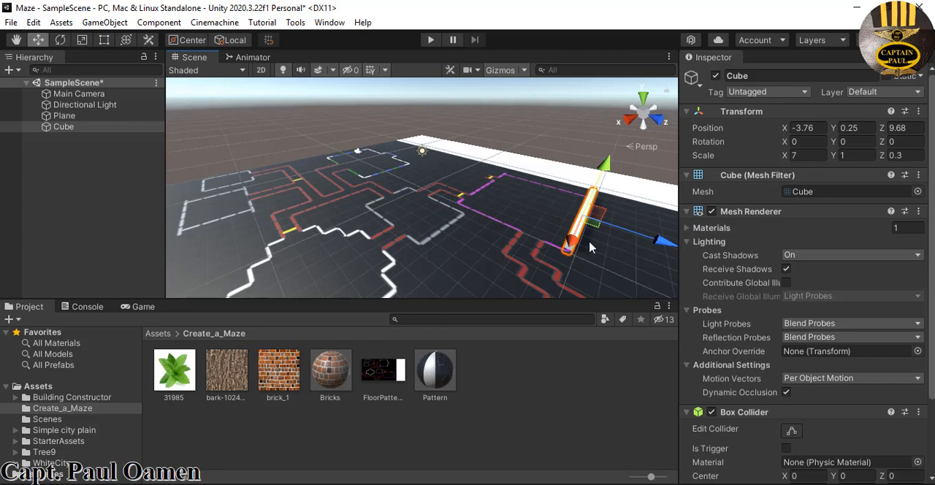
# Apply the Bricks material to the Cube wall
pyautogui.moveTo(591, 268); pyautogui.dragTo(455, 226, button='middle')
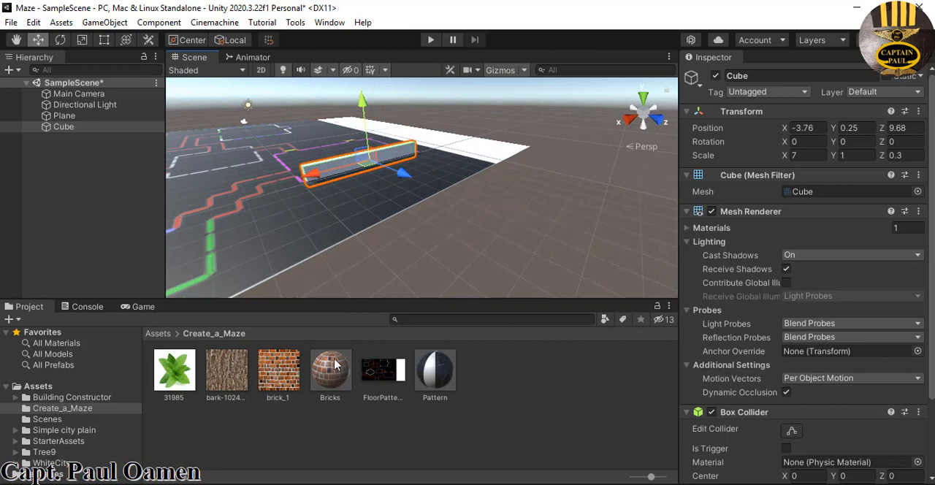
pyautogui.click(333, 382)
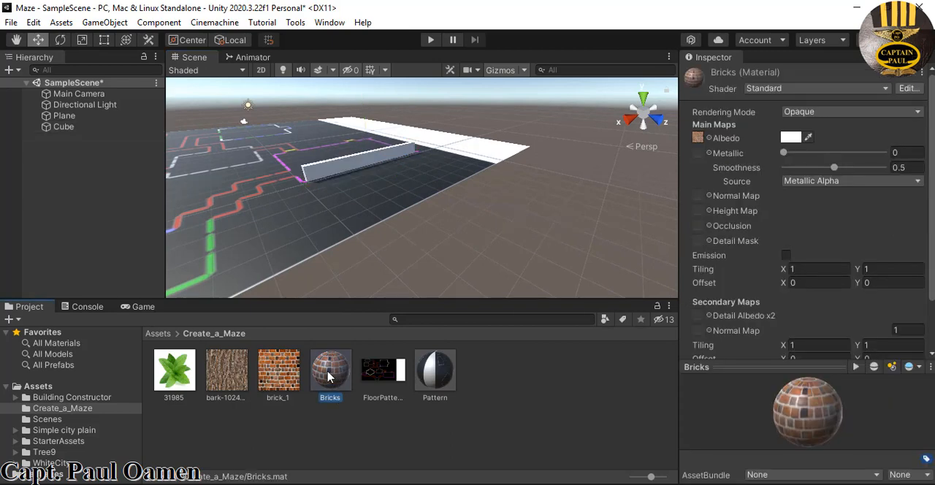
pyautogui.moveTo(328, 376); pyautogui.dragTo(64, 126)
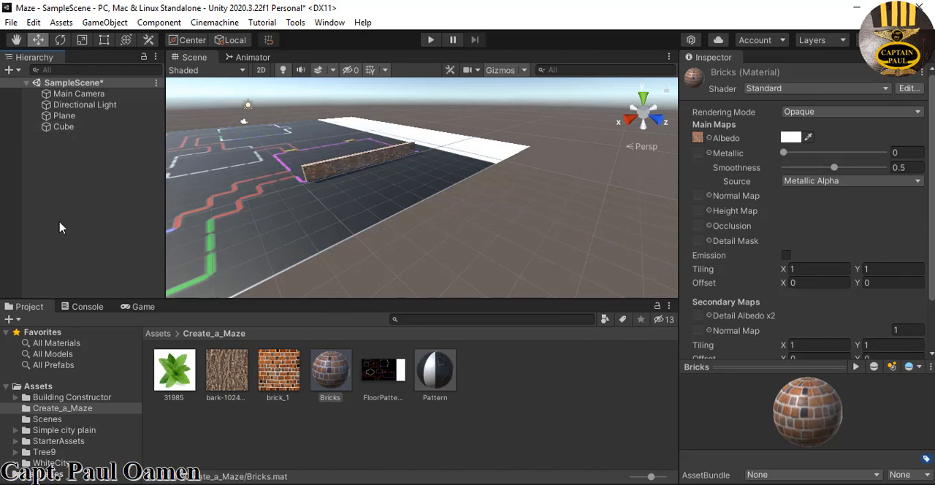
pyautogui.scroll(5, 412, 193)
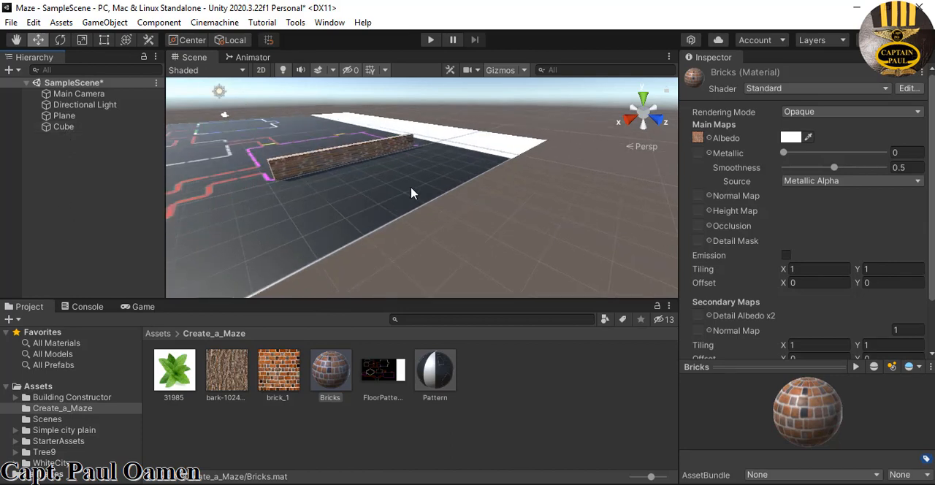
# Set the Bricks material's main tiling to X 3 and Y 1
pyautogui.moveTo(409, 192); pyautogui.dragTo(507, 219, button='middle')
pyautogui.scroll(3, 497, 232)
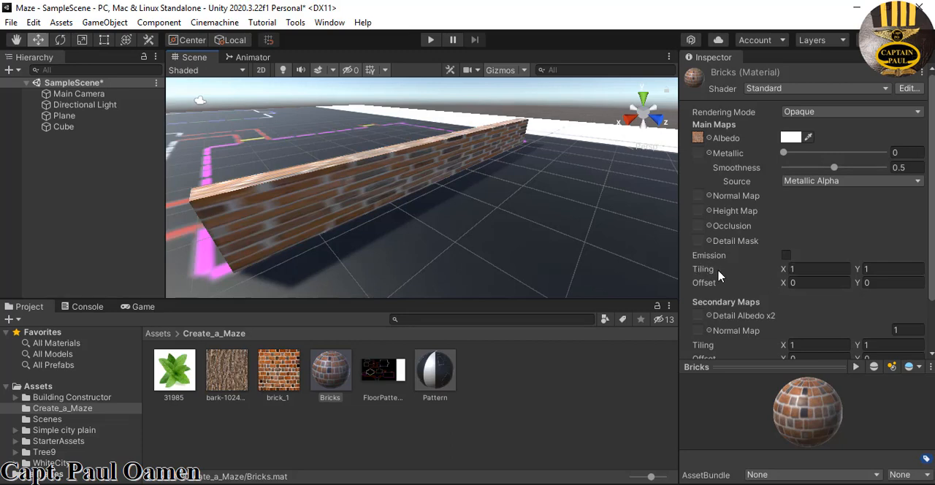
pyautogui.click(804, 269)
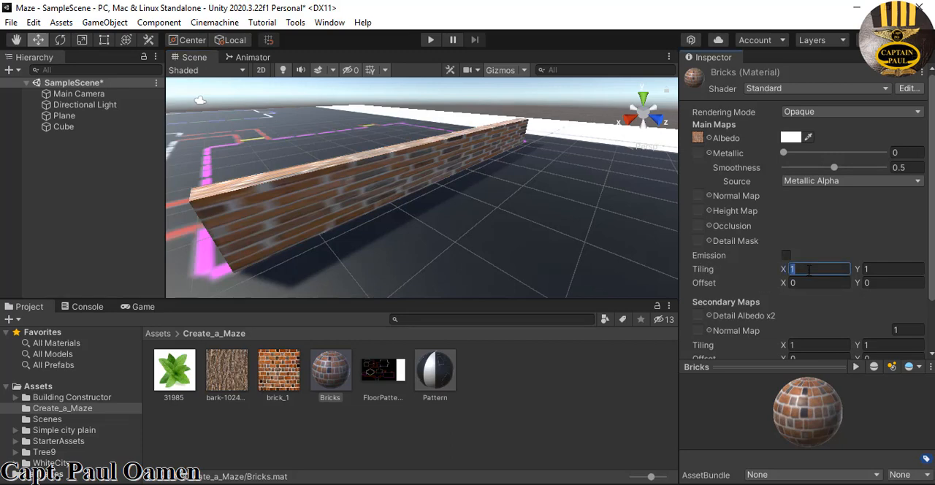
pyautogui.write('2')
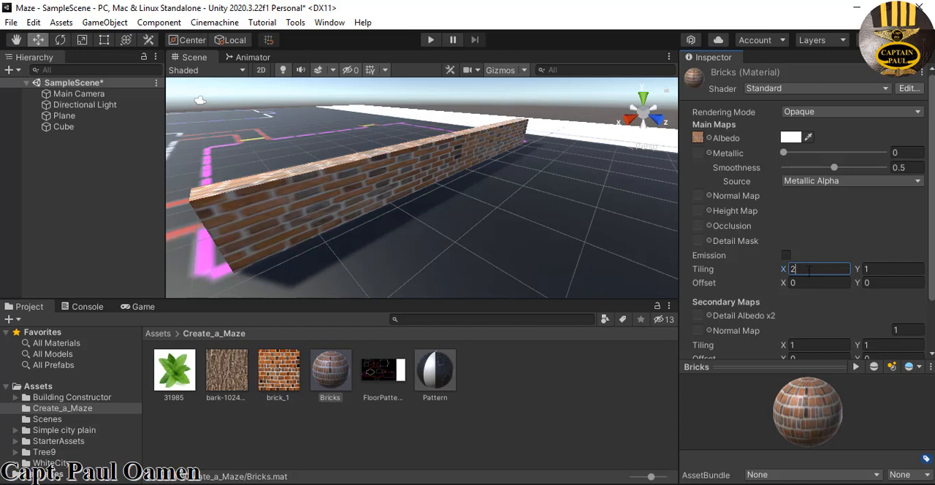
pyautogui.click(876, 269)
pyautogui.write('2')
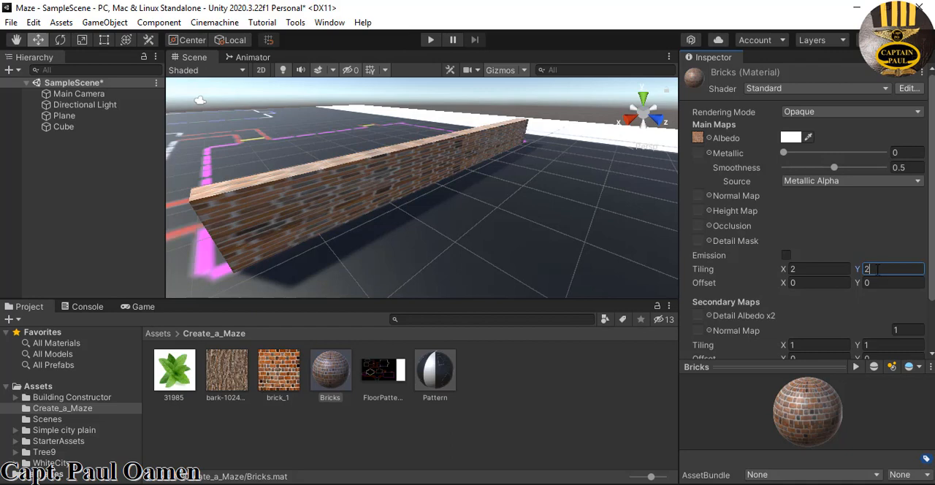
pyautogui.doubleClick(867, 272)
pyautogui.write('1')
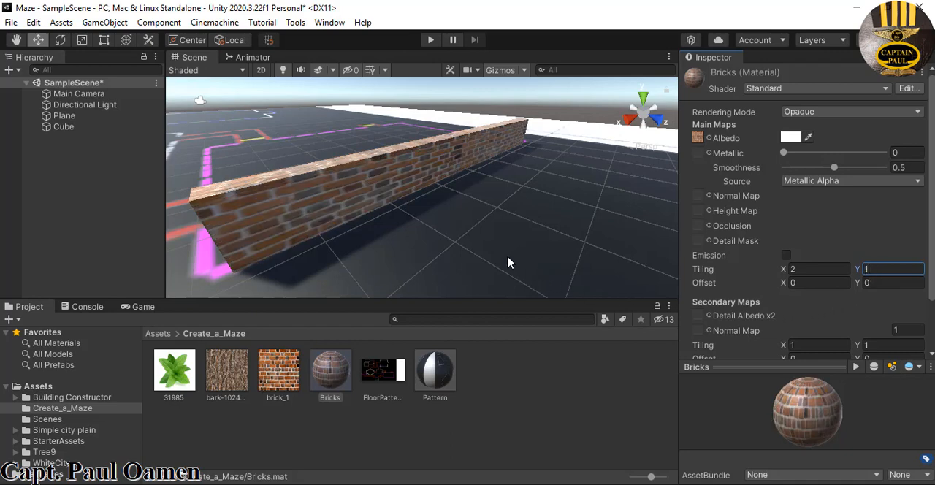
pyautogui.click(791, 270)
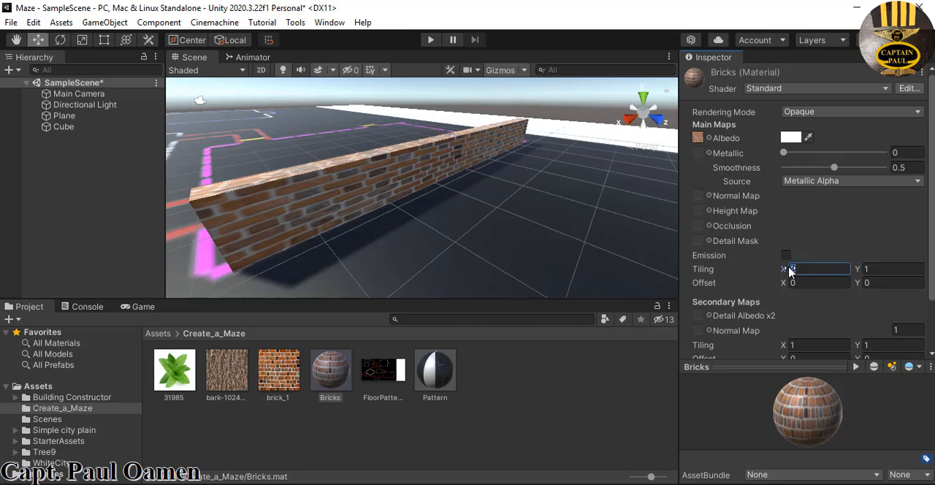
pyautogui.write('4')
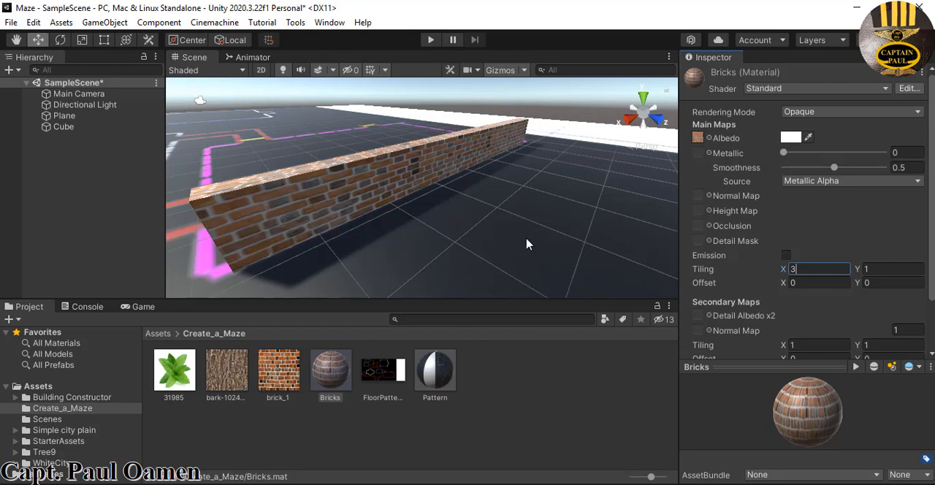
# Lengthen the brick wall cube by setting its X scale to 7.5
pyautogui.click(284, 219)
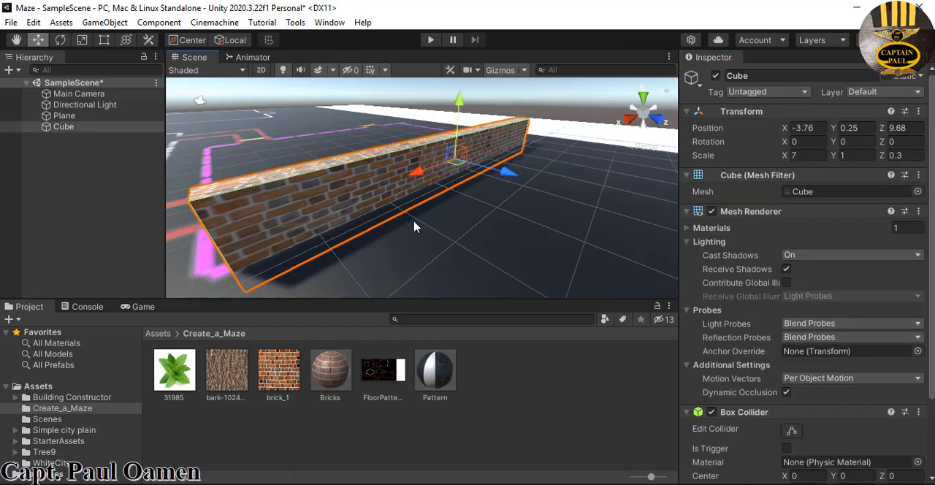
pyautogui.click(804, 154)
pyautogui.write('8')
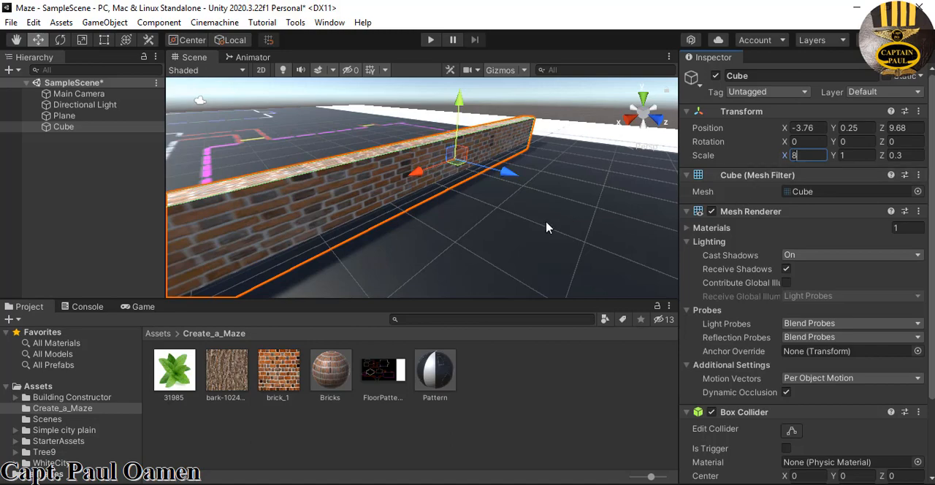
pyautogui.moveTo(546, 227); pyautogui.dragTo(593, 212, button='middle')
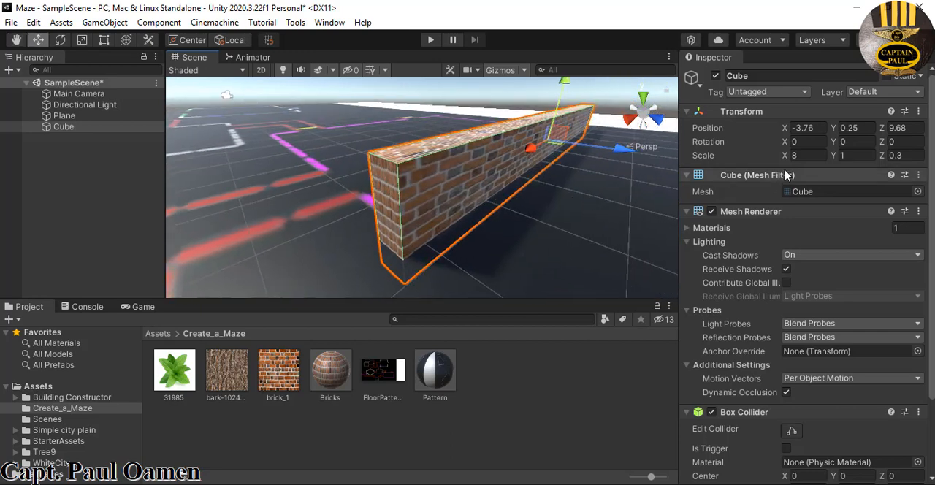
pyautogui.click(803, 156)
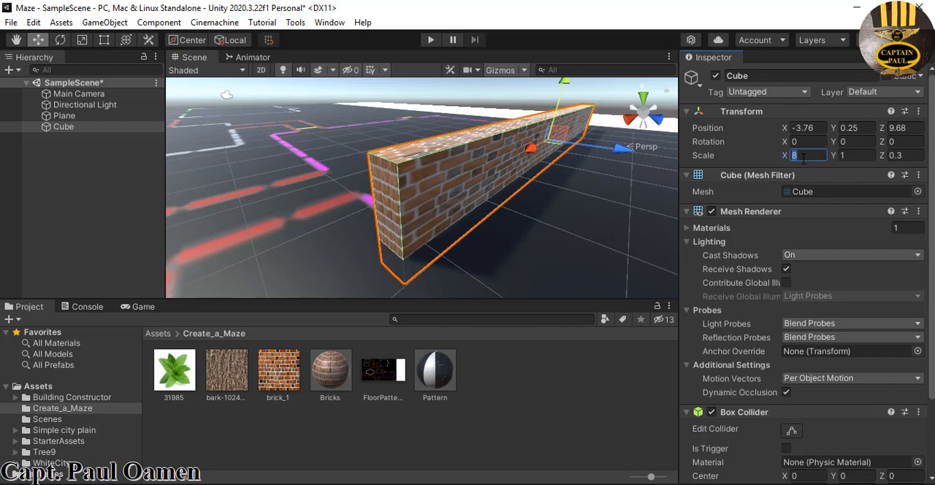
pyautogui.write('7.5')
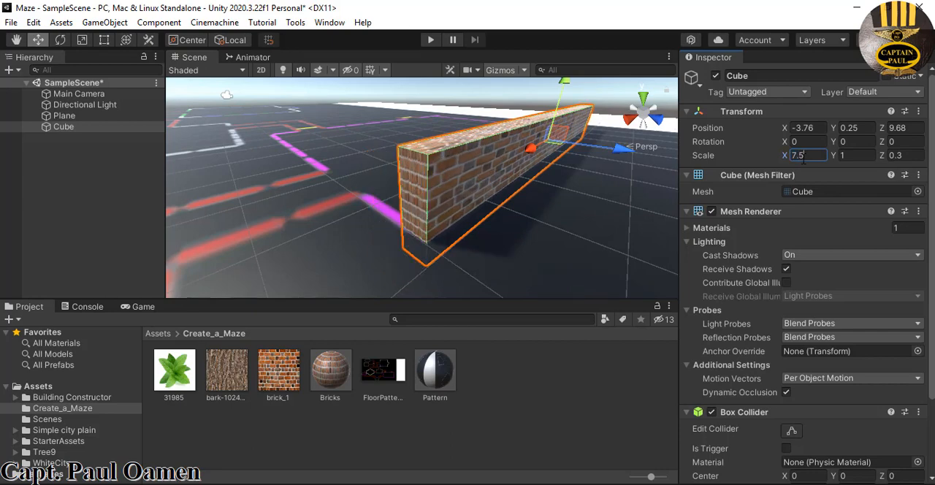
# Place a duplicate of the Cube wall, rotated 90 degrees about Y, at about X -7.23, Z 6.09 to form a corner
pyautogui.scroll(-2, 593, 191)
pyautogui.moveTo(592, 192); pyautogui.dragTo(587, 212, button='middle')
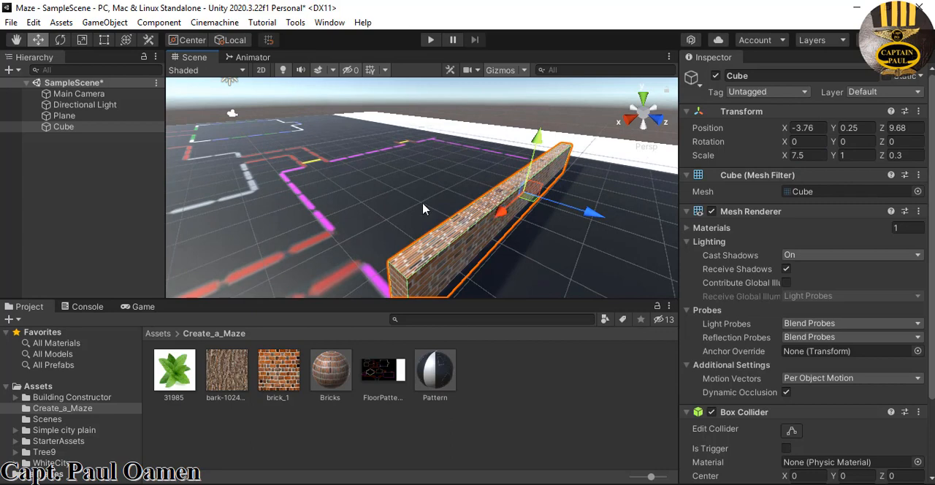
pyautogui.rightClick(102, 128)
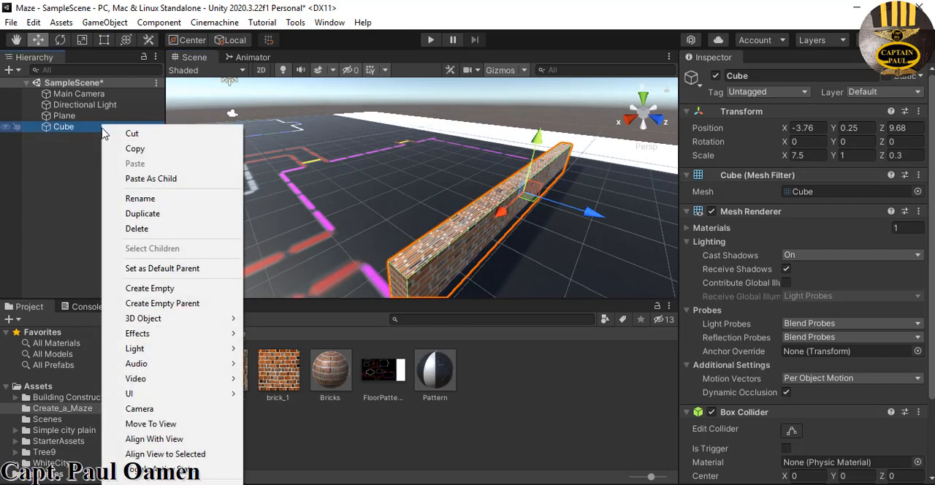
pyautogui.click(155, 221)
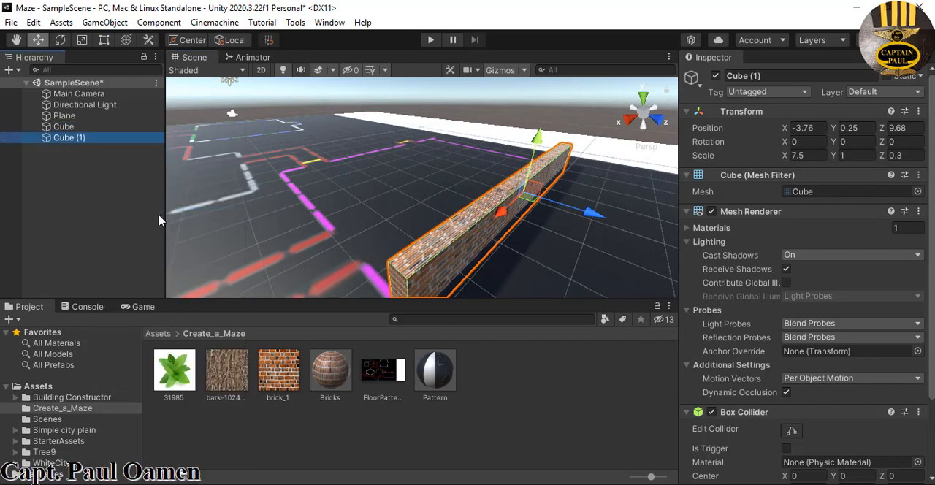
pyautogui.click(857, 142)
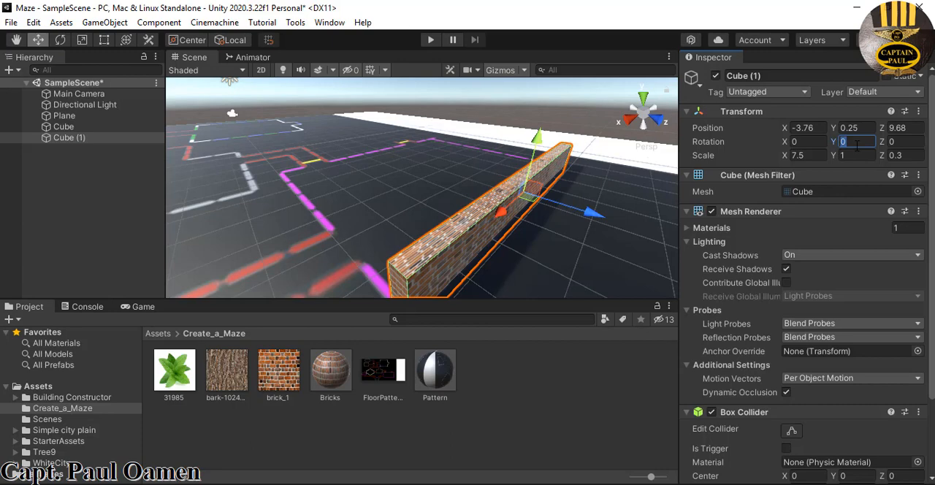
pyautogui.write('90')
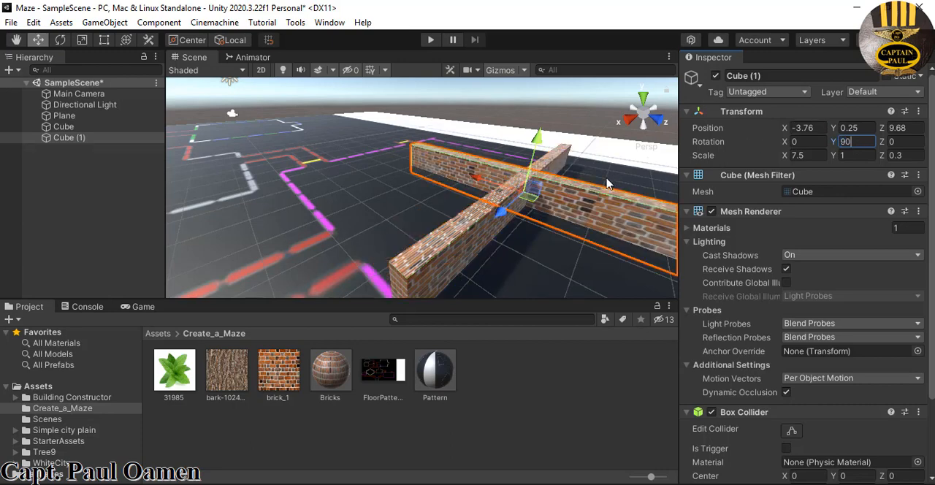
pyautogui.moveTo(578, 182); pyautogui.dragTo(530, 212, button='middle')
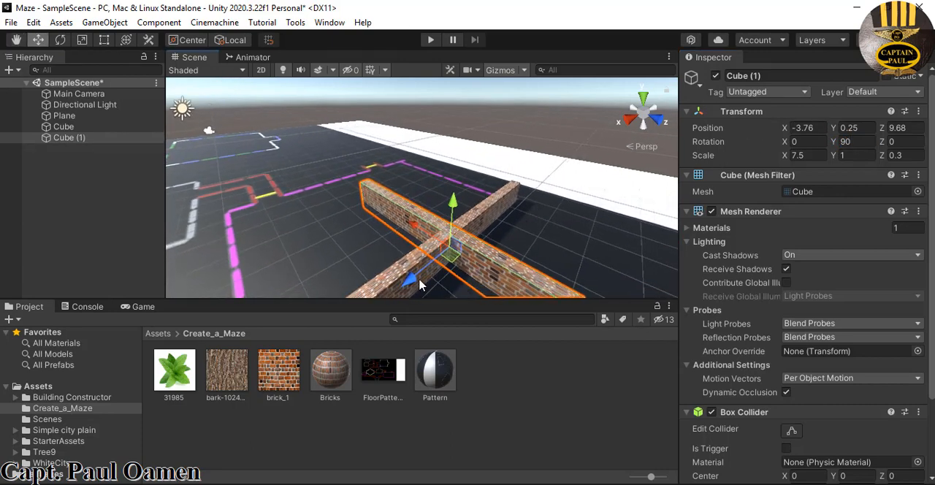
pyautogui.moveTo(418, 282); pyautogui.dragTo(400, 170)
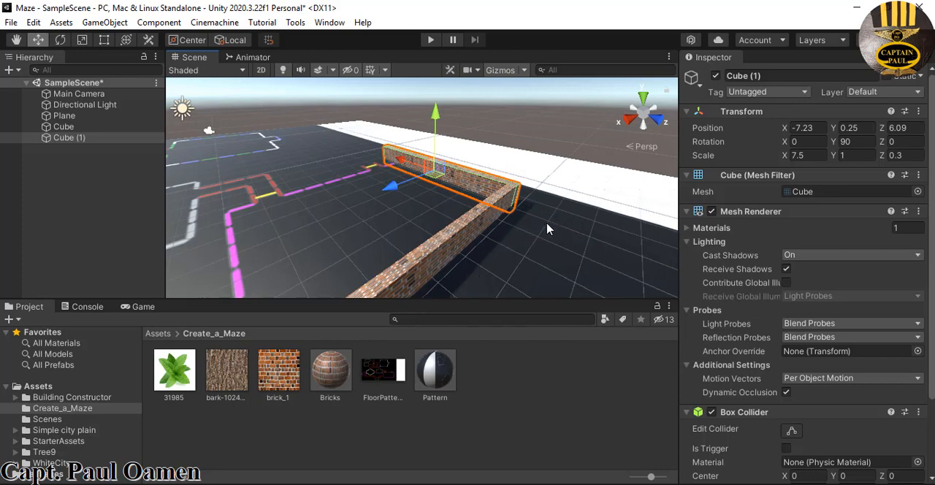
# Duplicate the original Cube wall and move the copy to the opposite side of the magenta rectangle, at about Z 2.54
pyautogui.click(447, 252)
pyautogui.rightClick(80, 131)
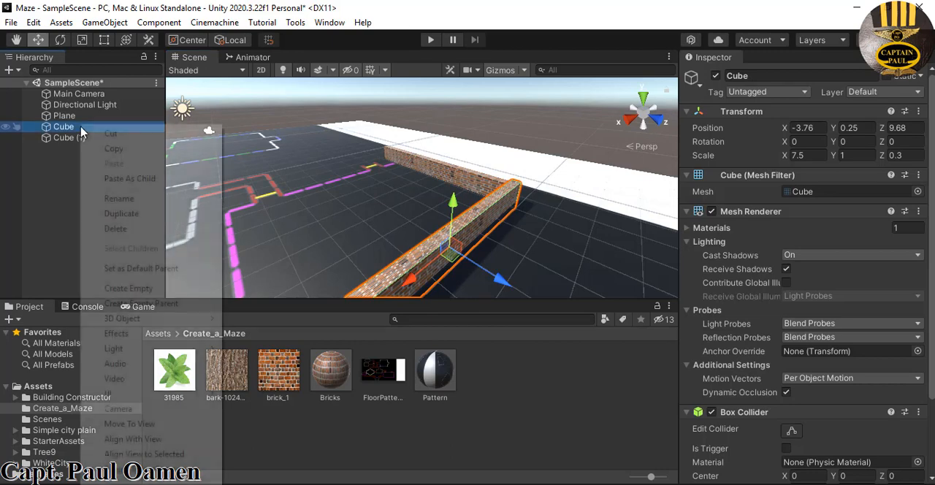
pyautogui.click(121, 213)
pyautogui.moveTo(512, 287); pyautogui.dragTo(344, 210)
# Duplicate the rotated wall Cube (1) and move the copy to about X -0.06 to close the rectangle's fourth side
pyautogui.click(451, 176)
pyautogui.rightClick(98, 137)
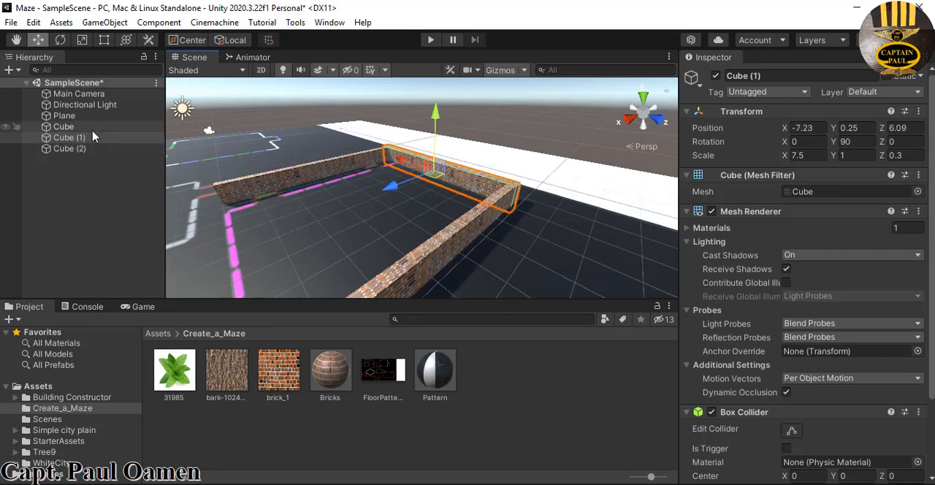
pyautogui.click(122, 213)
pyautogui.moveTo(390, 192); pyautogui.dragTo(126, 260)
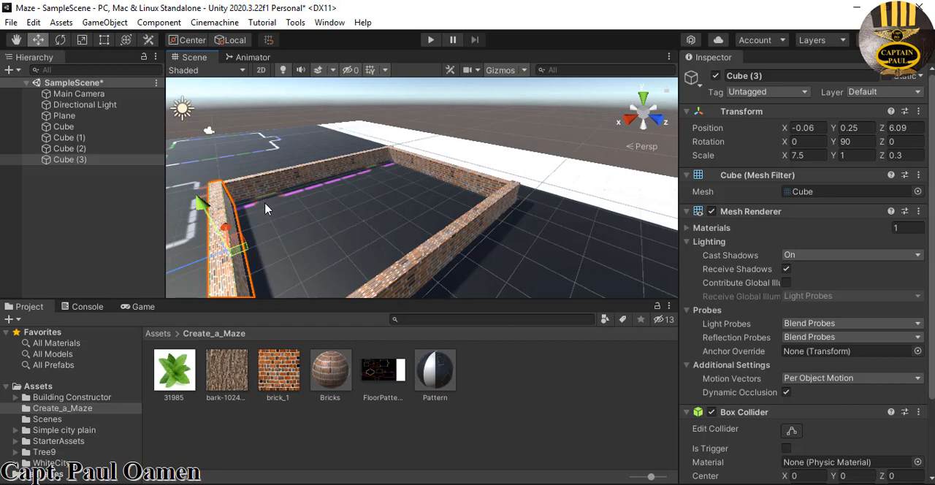
# Shorten the Cube (2) wall to an X scale of about 3.74 and reposition it at about X -3.58, Z 3.23
pyautogui.click(248, 193)
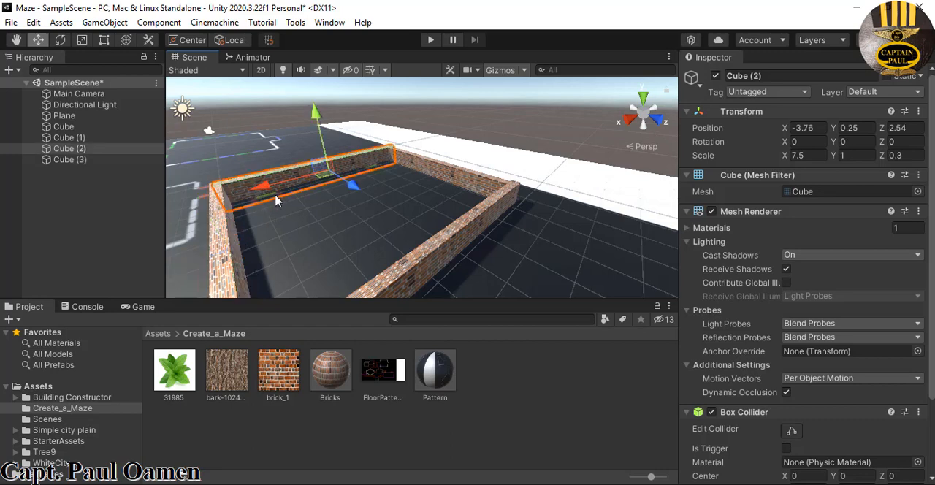
pyautogui.click(81, 40)
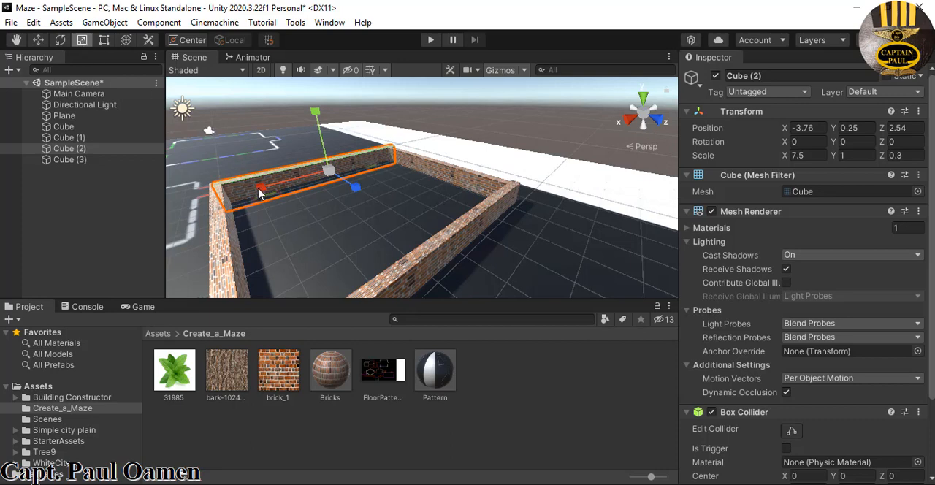
pyautogui.moveTo(260, 191); pyautogui.dragTo(285, 191)
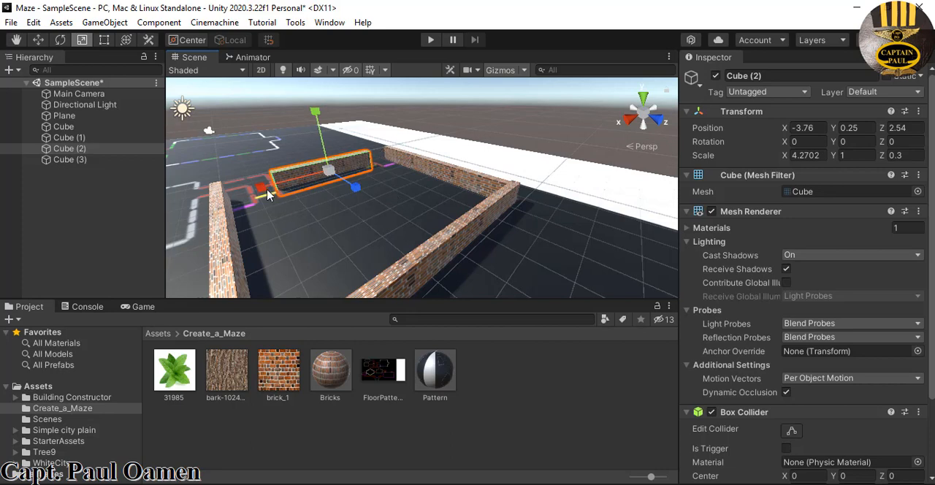
pyautogui.moveTo(263, 188); pyautogui.dragTo(264, 189)
pyautogui.press('w')
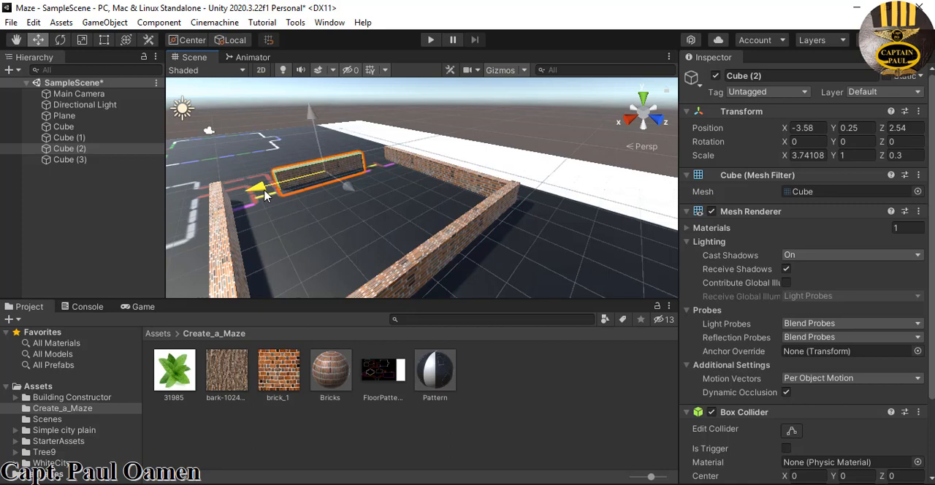
pyautogui.moveTo(348, 194); pyautogui.dragTo(354, 201)
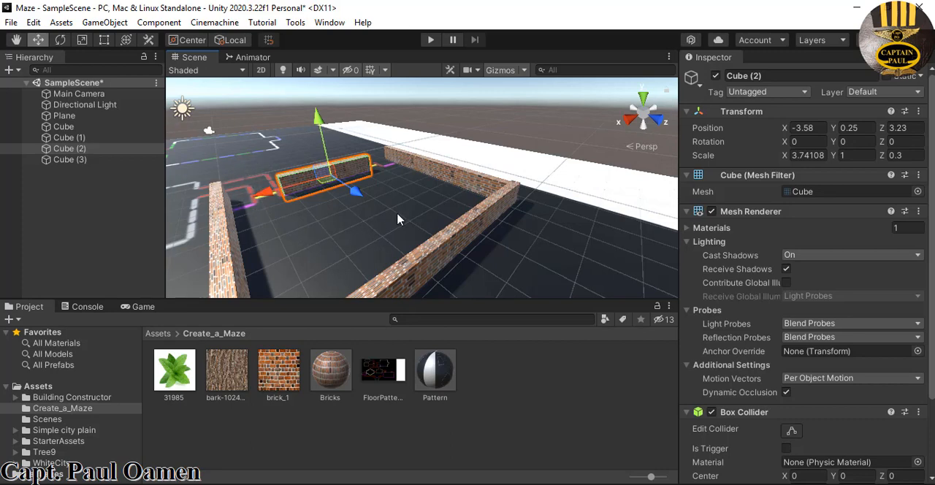
# Duplicate the shortened Cube (2) wall and move the copy along the magenta line to about X -5.44, Z 3.24
pyautogui.rightClick(647, 115)
pyautogui.click(676, 153)
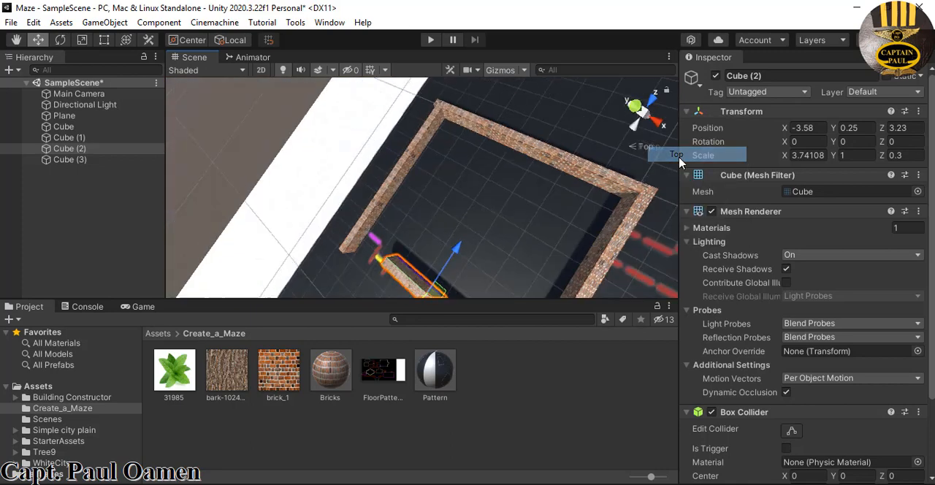
pyautogui.press('q')
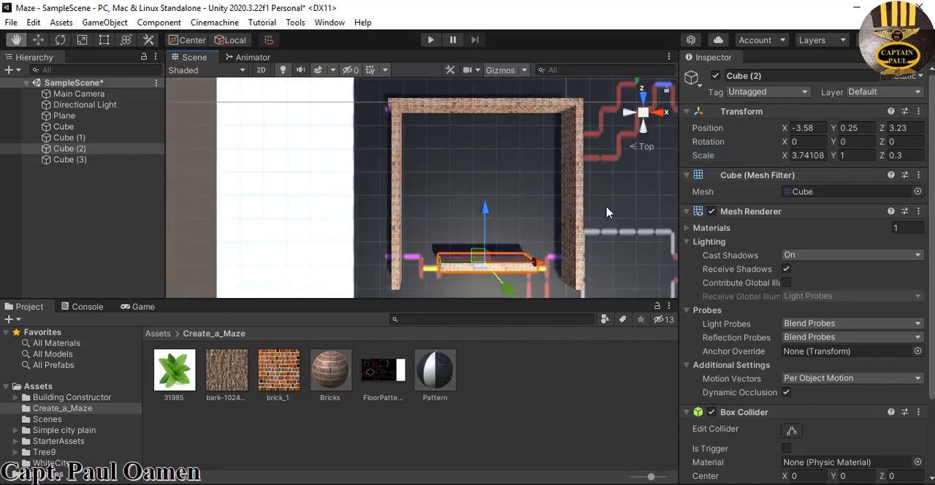
pyautogui.moveTo(607, 209); pyautogui.dragTo(604, 140)
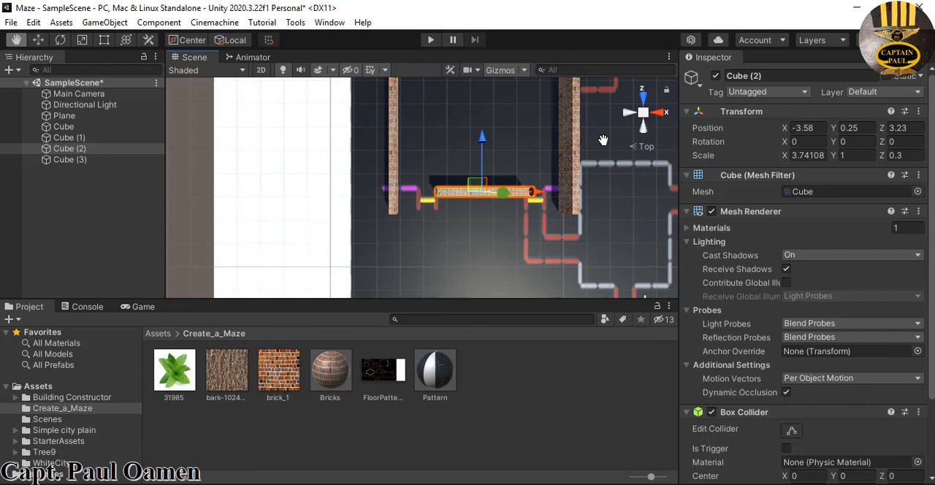
pyautogui.press('w')
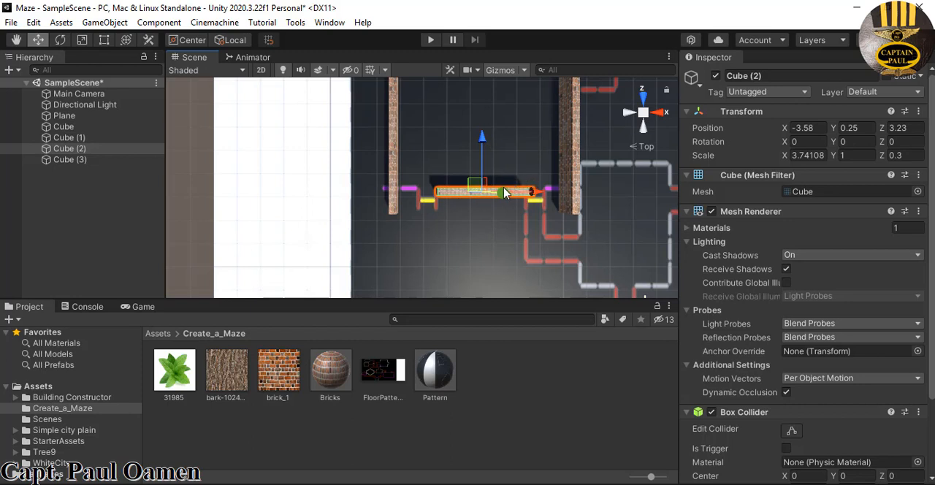
pyautogui.hotkey('ctrl', 'd')
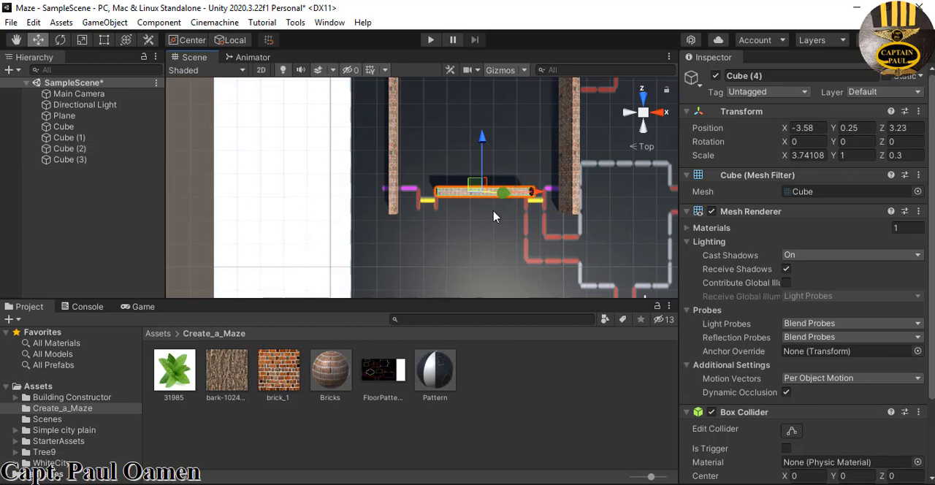
pyautogui.moveTo(479, 140); pyautogui.dragTo(483, 147)
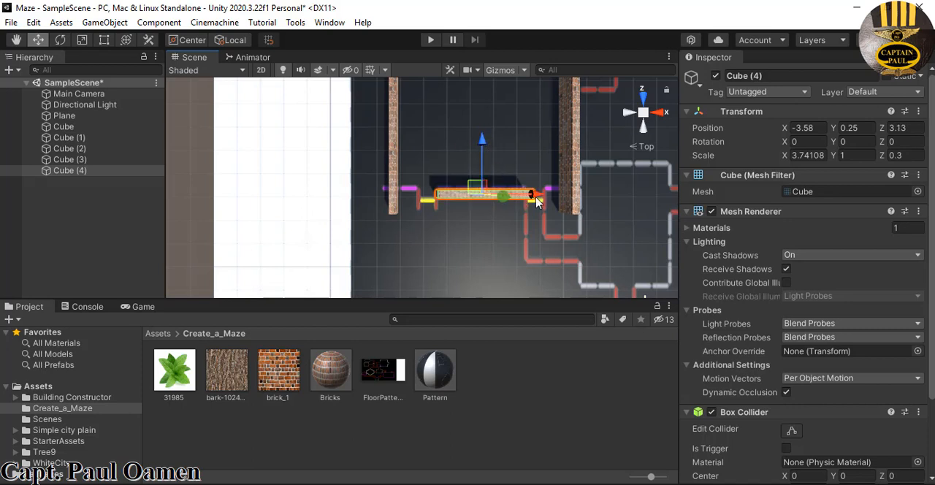
pyautogui.moveTo(538, 203); pyautogui.dragTo(491, 196)
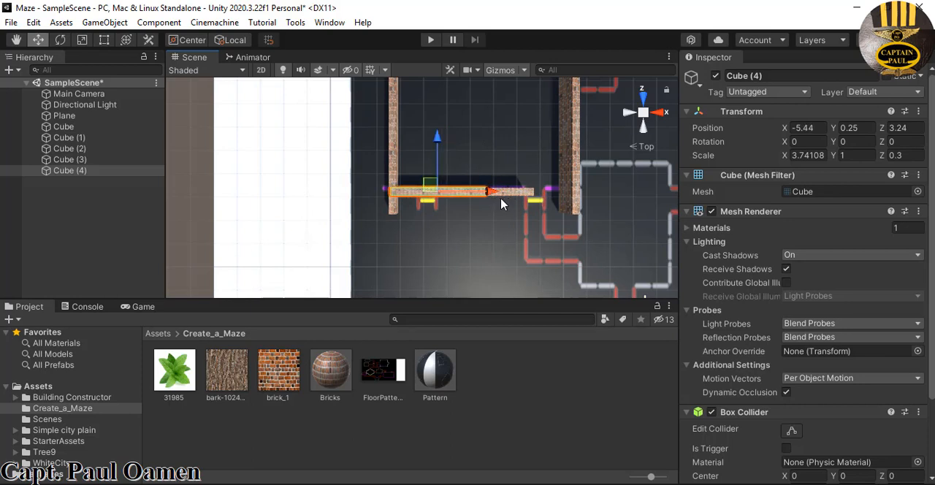
# Shorten Cube (4) to an X scale of about 1.26 and move it to about X -6.99, across the Cube (1) side wall
pyautogui.press('r')
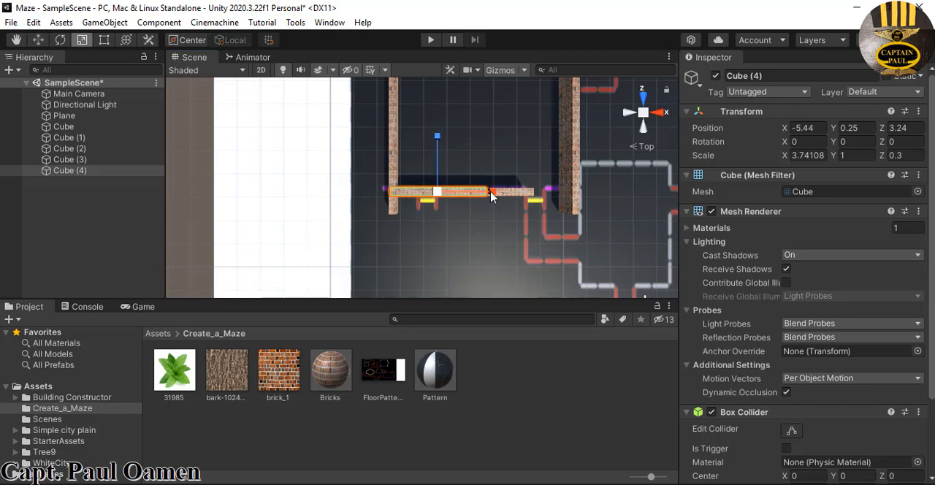
pyautogui.moveTo(491, 196); pyautogui.dragTo(449, 196)
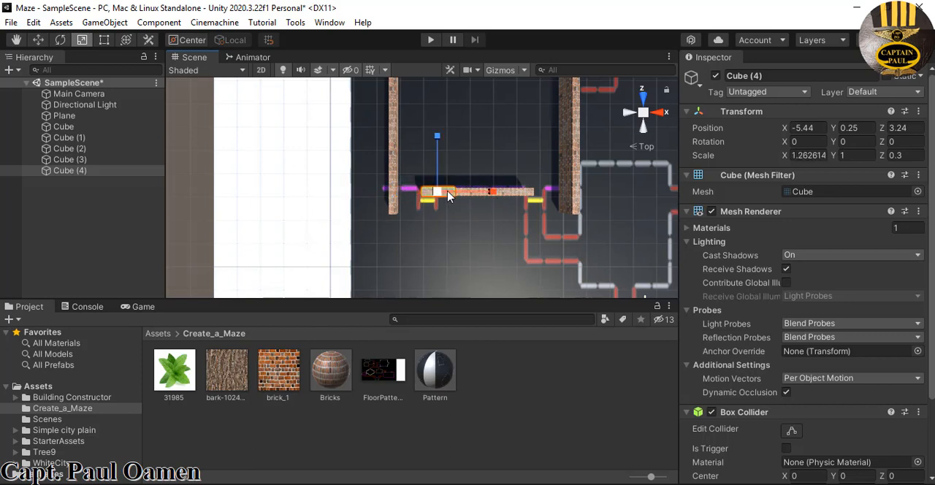
pyautogui.click(36, 43)
pyautogui.moveTo(489, 193); pyautogui.dragTo(466, 198)
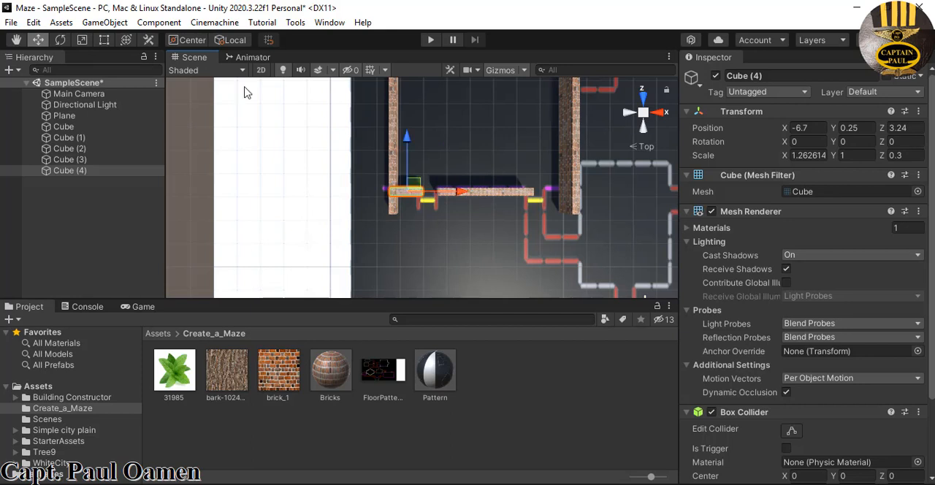
pyautogui.moveTo(456, 197); pyautogui.dragTo(450, 196)
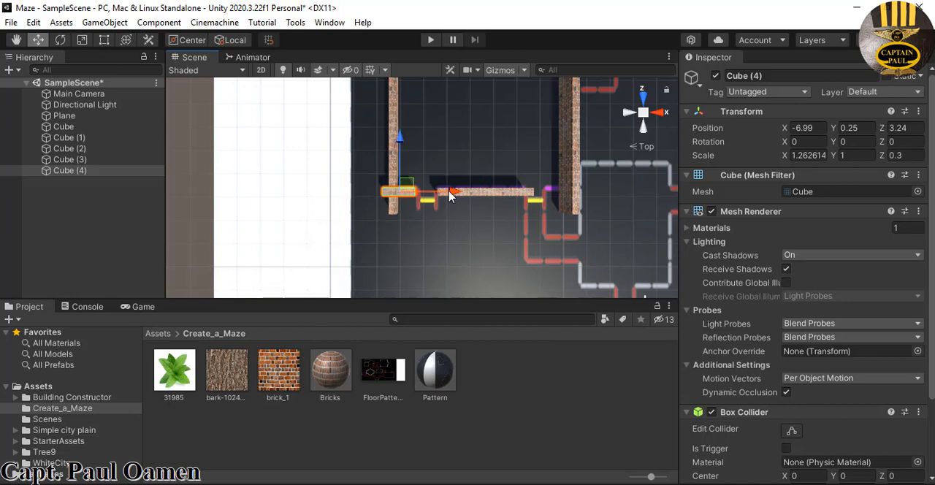
# Duplicate the short Cube (4) wall and move the copy to about X -0.3, across the opposite side wall
pyautogui.hotkey('ctrl', 'd')
pyautogui.moveTo(451, 194); pyautogui.dragTo(612, 192)
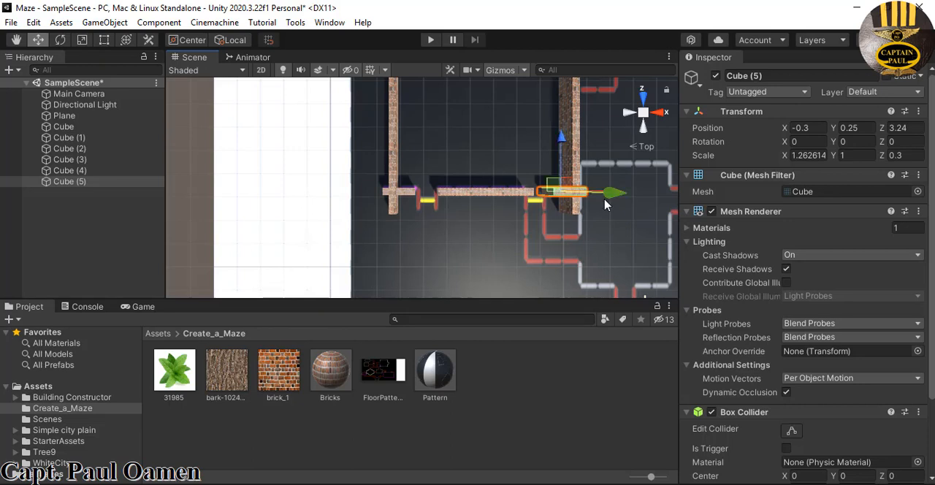
pyautogui.click(483, 241)
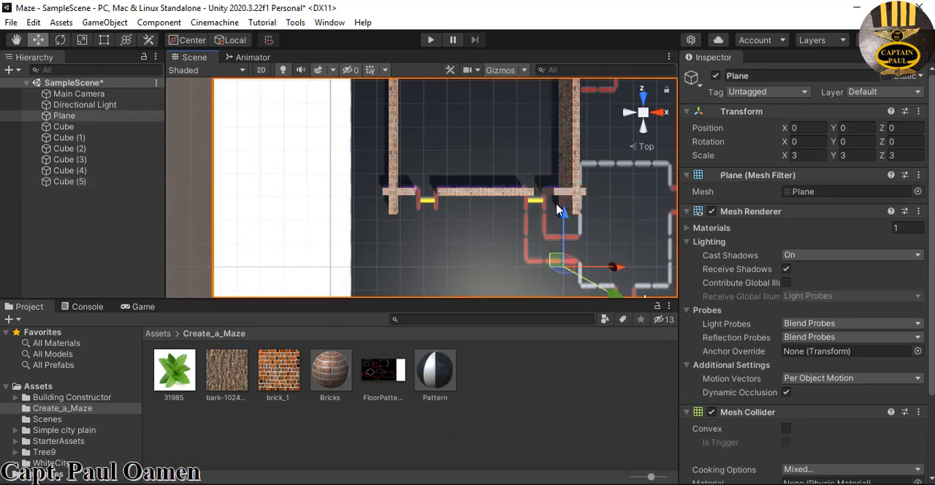
# Place a duplicate of Cube (2), rotated 90 degrees about Y, at about X -1.6, Z 2.22 over the red passage line
pyautogui.click(491, 197)
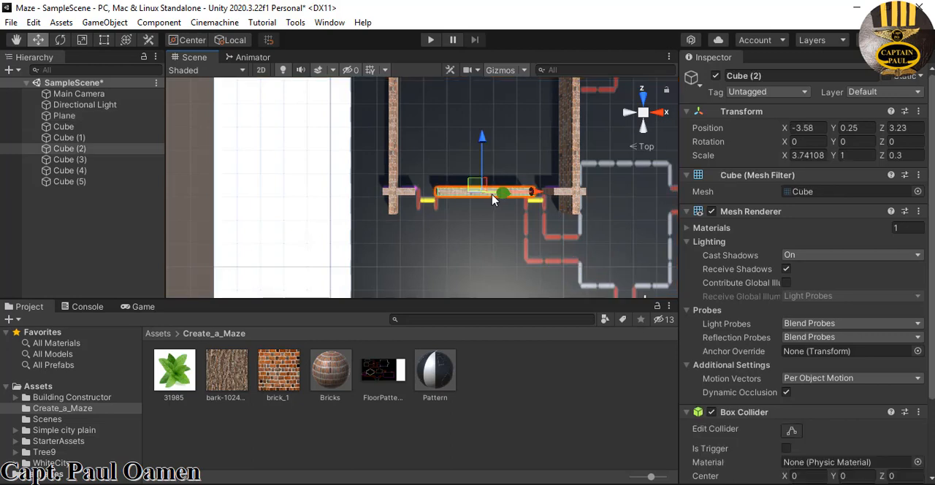
pyautogui.hotkey('ctrl', 'd')
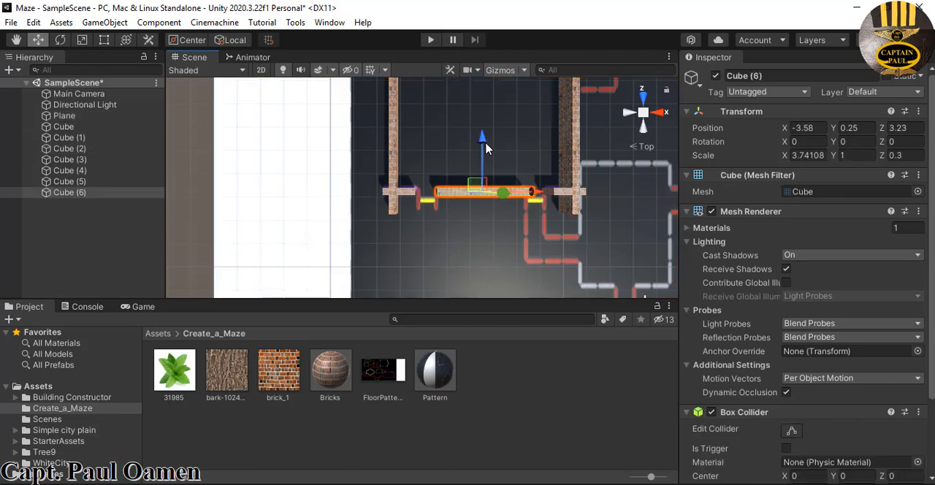
pyautogui.moveTo(487, 148); pyautogui.dragTo(486, 173)
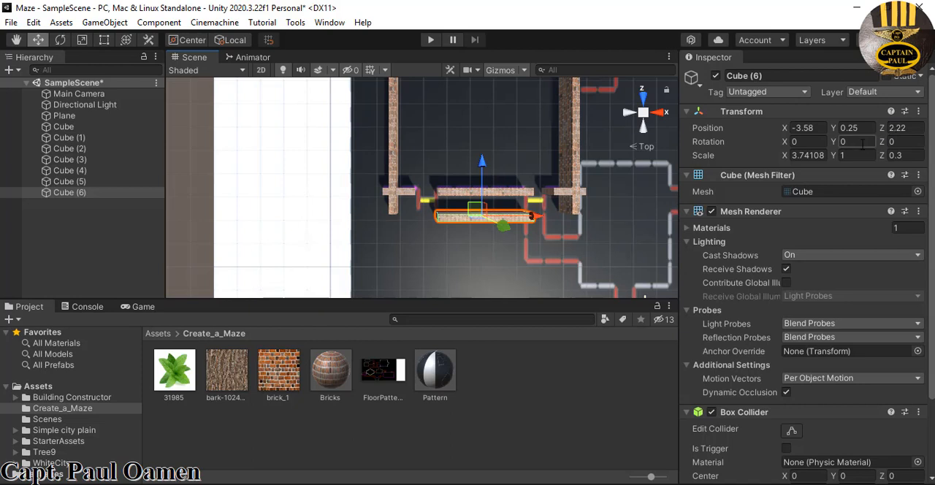
pyautogui.click(862, 144)
pyautogui.write('90')
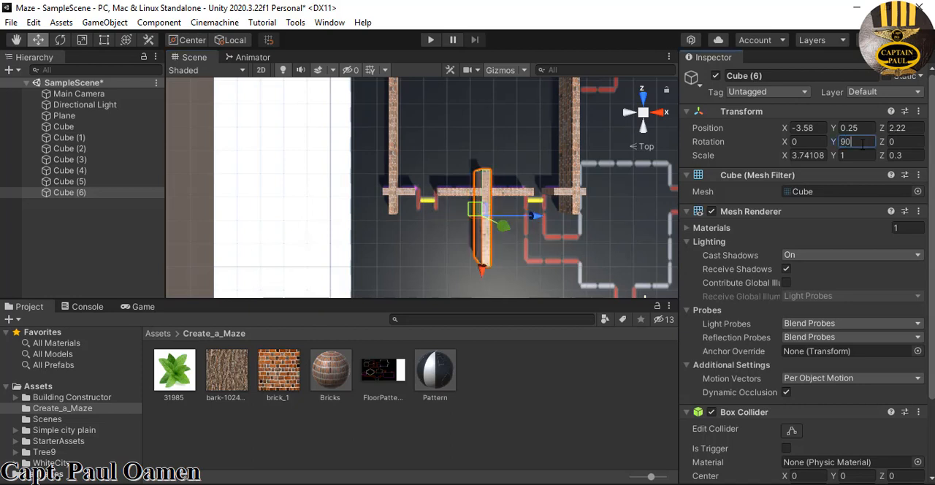
pyautogui.moveTo(538, 218); pyautogui.dragTo(589, 246)
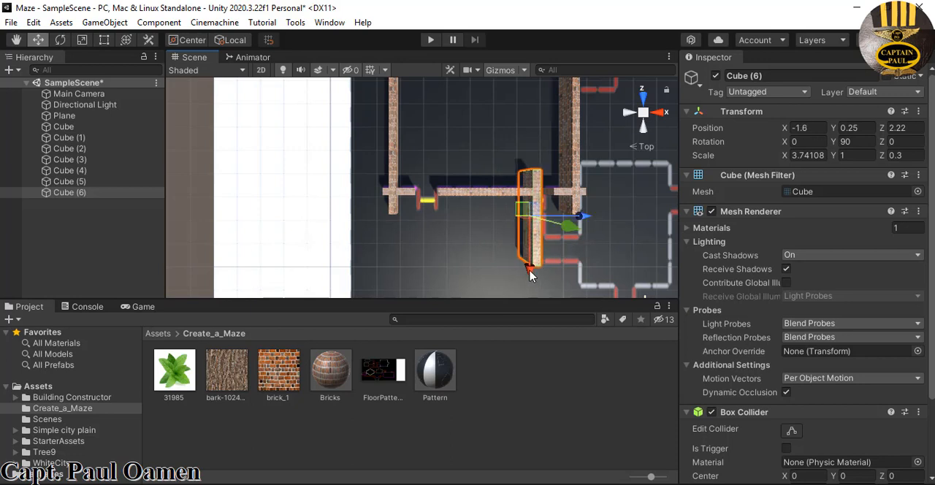
# Resize the rotated Cube (6) wall to an X scale of about 3 and align it with the red line at about Z 1.91
pyautogui.click(83, 39)
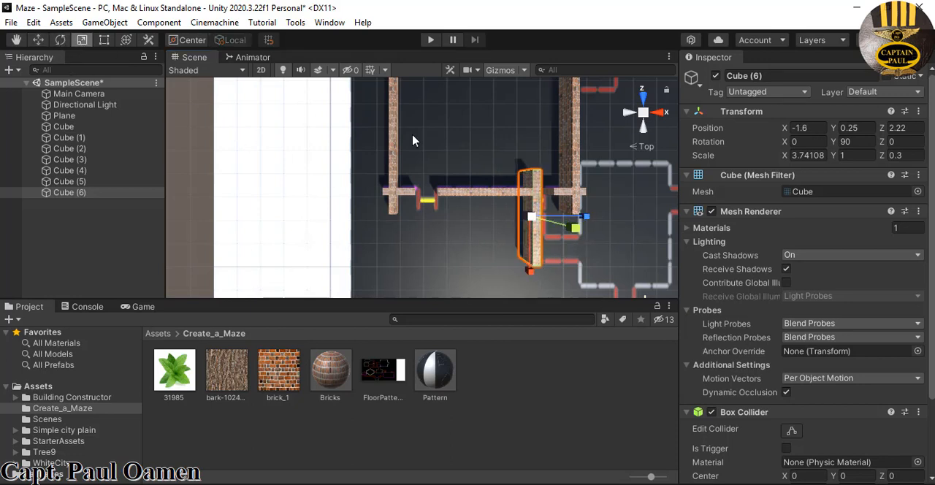
pyautogui.moveTo(532, 272); pyautogui.dragTo(531, 263)
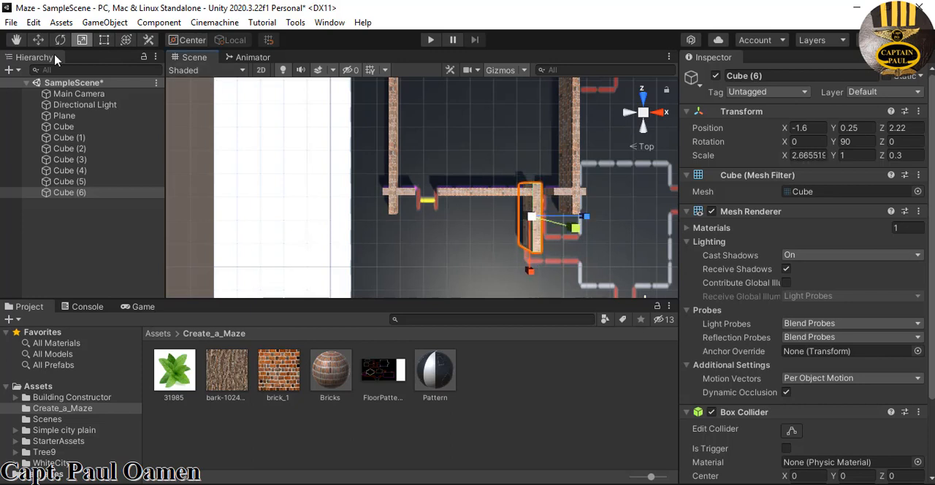
pyautogui.click(39, 40)
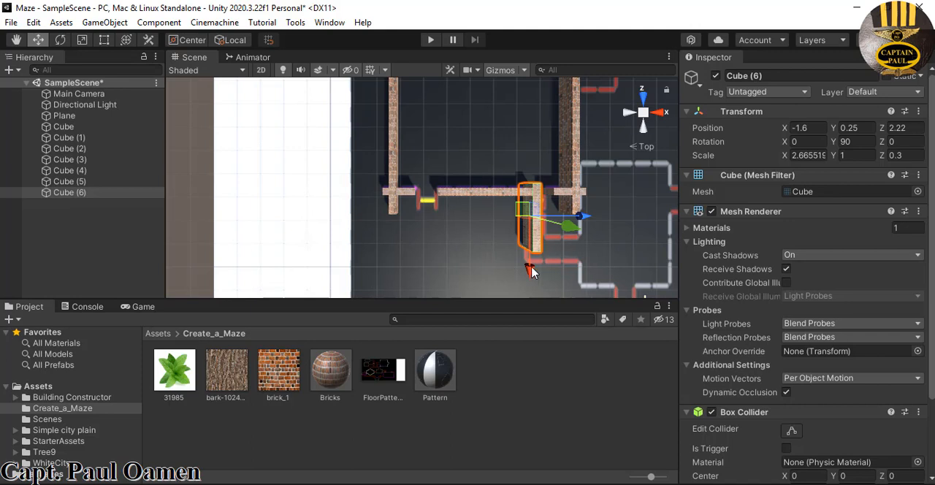
pyautogui.moveTo(531, 271); pyautogui.dragTo(531, 278)
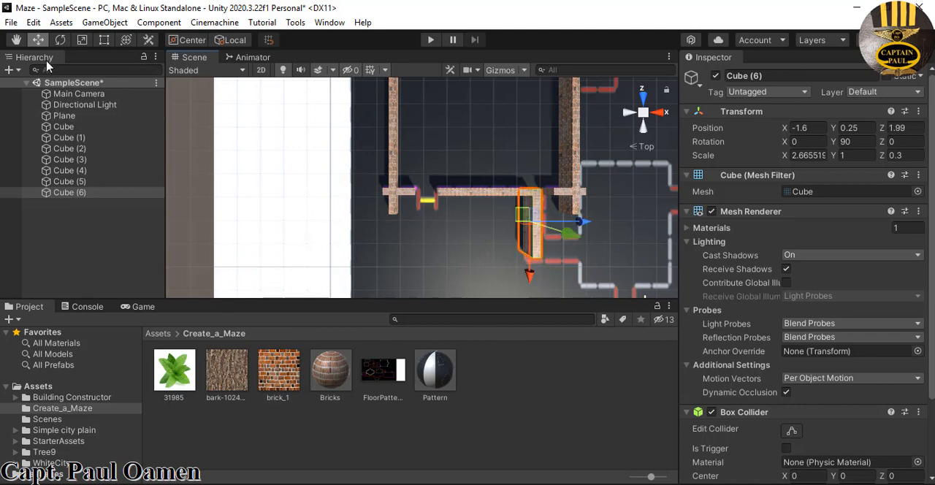
pyautogui.click(82, 40)
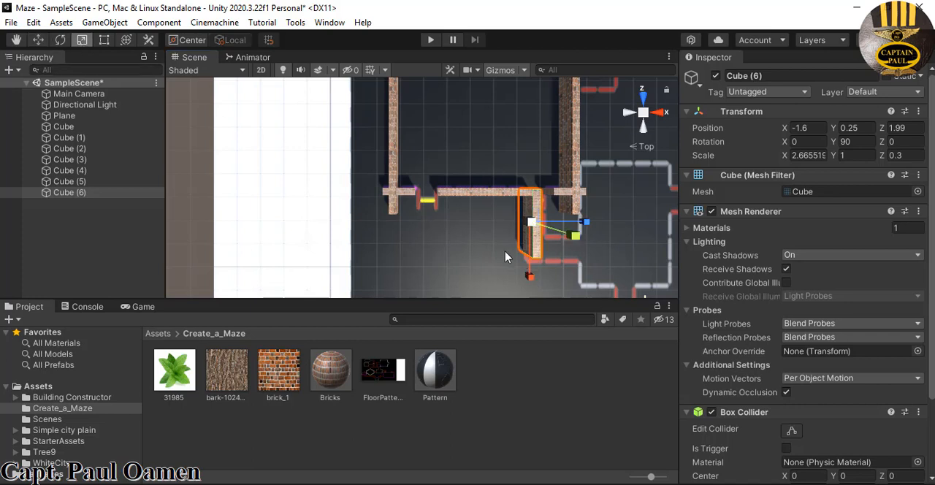
pyautogui.moveTo(531, 276); pyautogui.dragTo(534, 289)
pyautogui.click(38, 39)
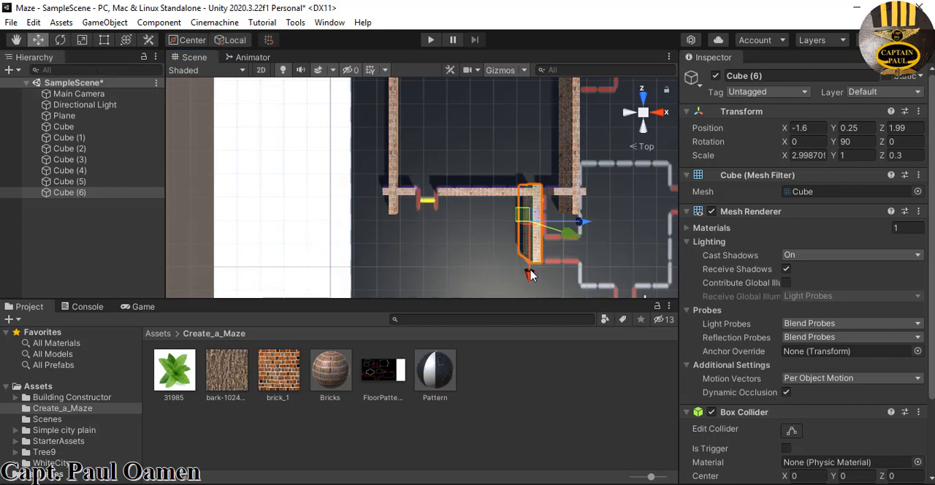
pyautogui.moveTo(532, 275); pyautogui.dragTo(529, 272)
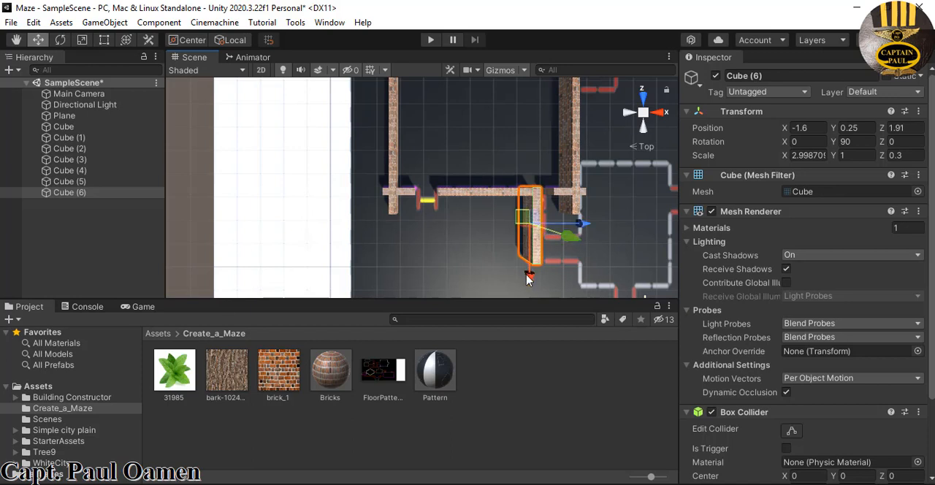
pyautogui.click(476, 266)
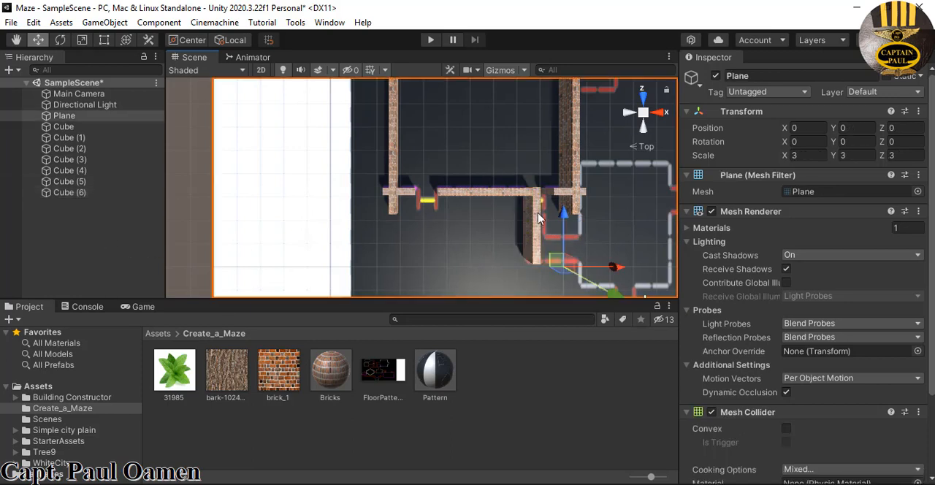
pyautogui.click(63, 127)
pyautogui.keyDown('shift'); pyautogui.click(73, 193); pyautogui.keyUp('shift')
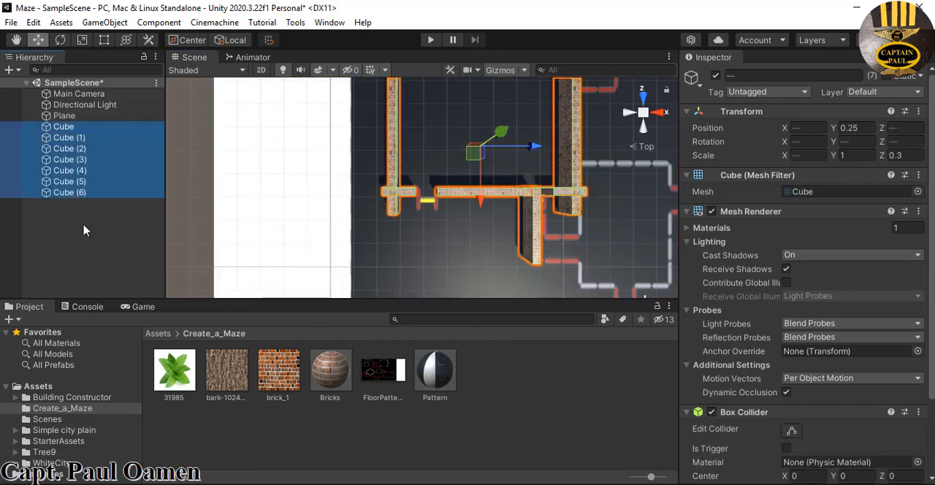
pyautogui.click(93, 234)
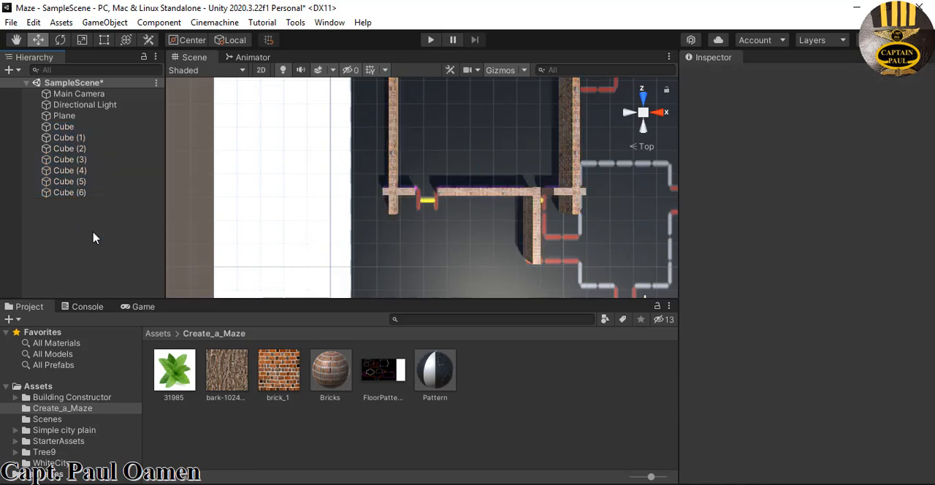
# Create an empty object in the scene and rename it Maze
pyautogui.rightClick(72, 220)
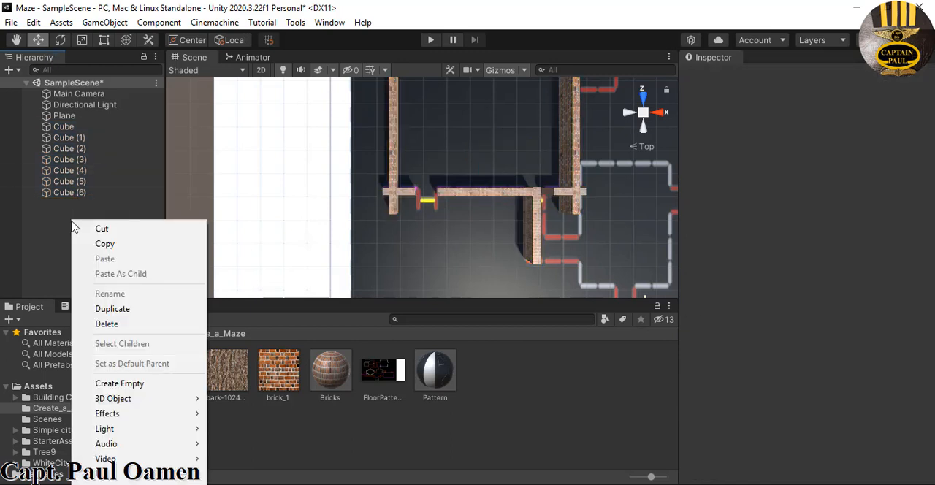
pyautogui.click(111, 384)
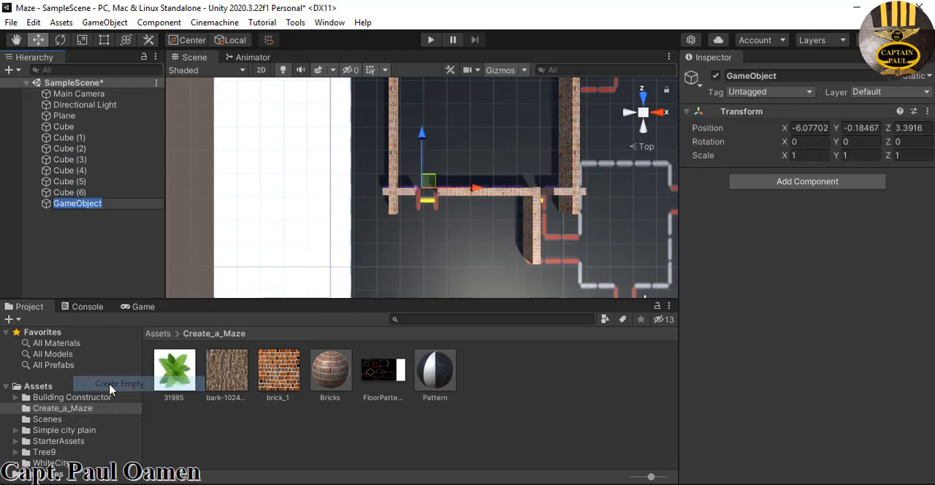
pyautogui.click(798, 78)
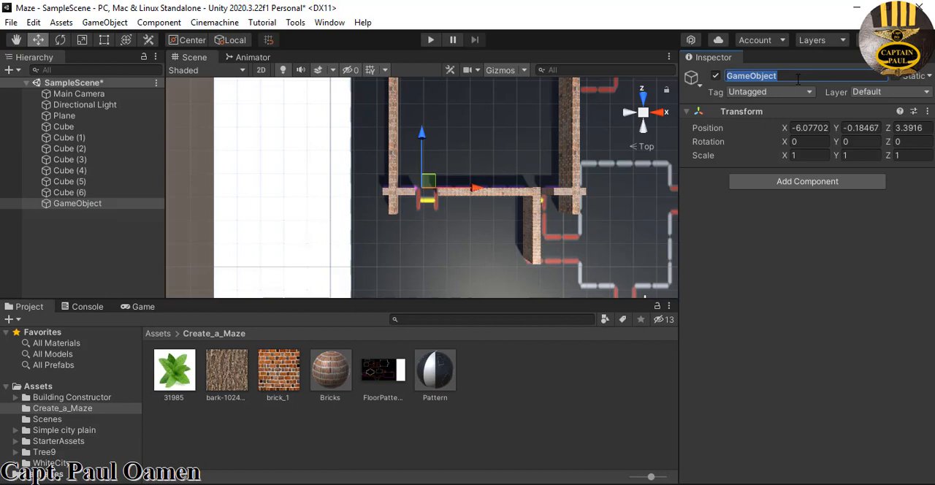
pyautogui.write('Maze')
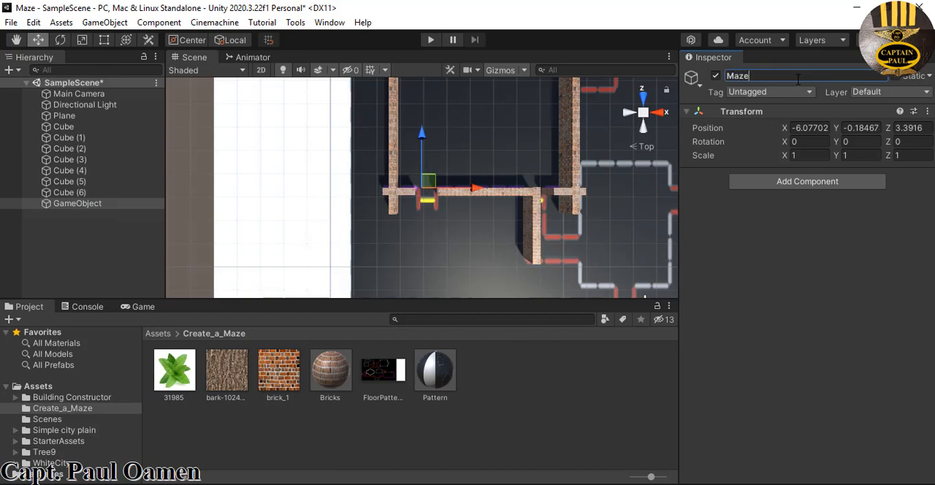
pyautogui.press('Return')
# Parent all the wall cubes, Cube through Cube (6), under the Maze object and collapse its children
pyautogui.click(89, 128)
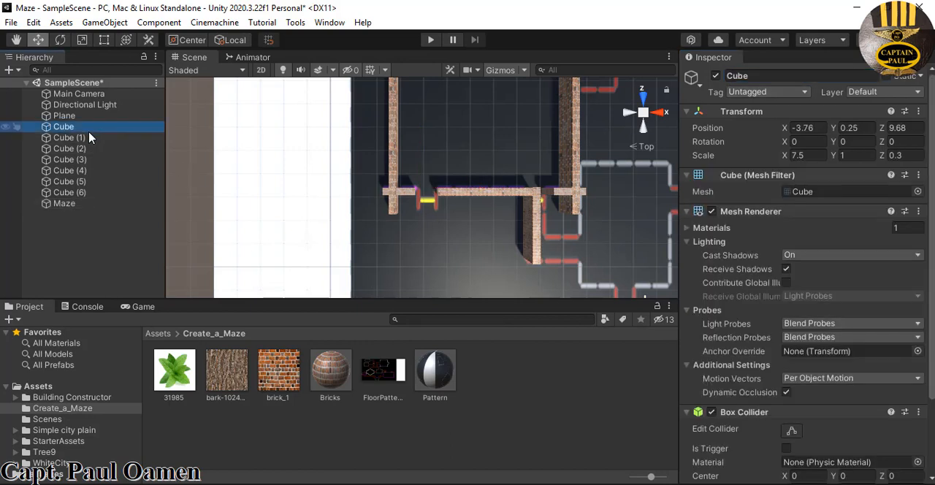
pyautogui.keyDown('shift'); pyautogui.click(79, 193); pyautogui.keyUp('shift')
pyautogui.moveTo(79, 193); pyautogui.dragTo(83, 203)
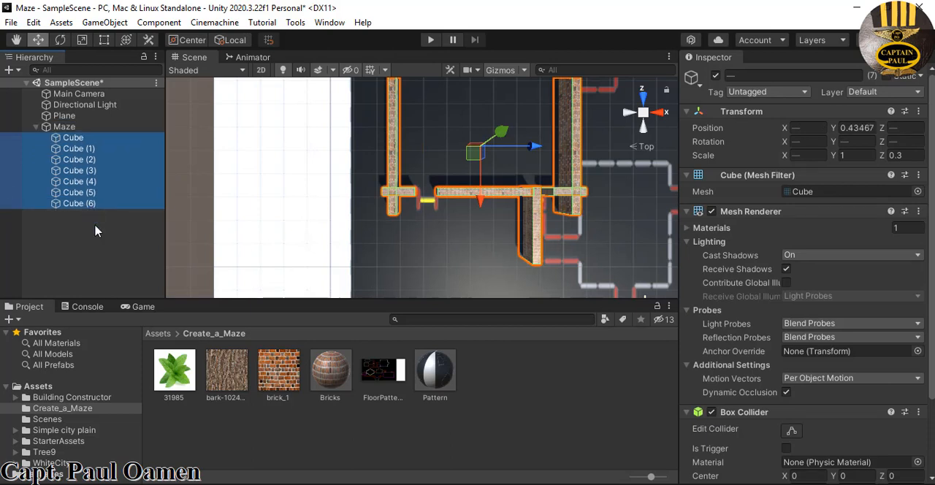
pyautogui.click(36, 126)
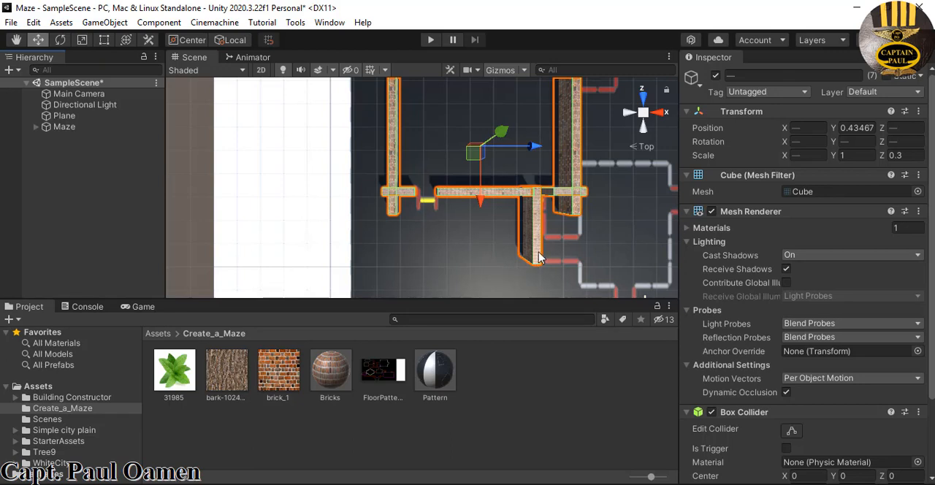
# Duplicate the short Cube (4) wall, move the copy to about X 5.91, Z -2.05 along the red line, and duplicate that copy in place
pyautogui.click(410, 198)
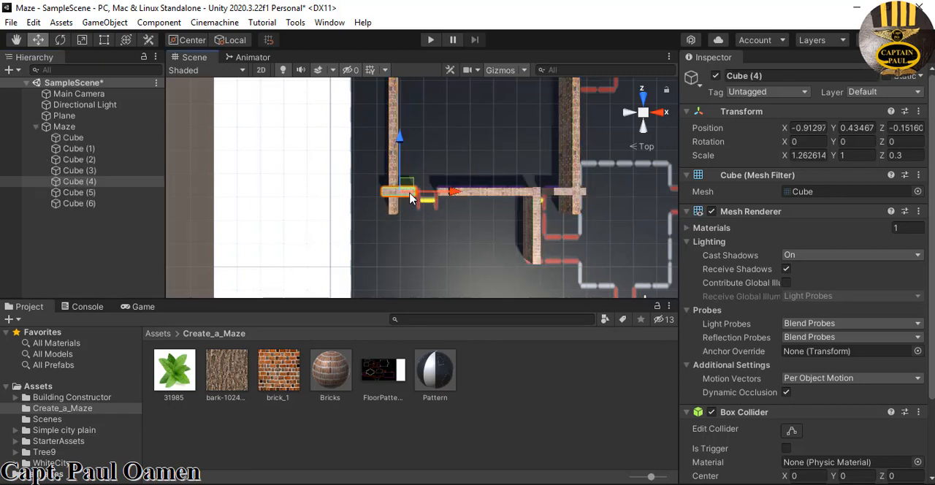
pyautogui.rightClick(139, 183)
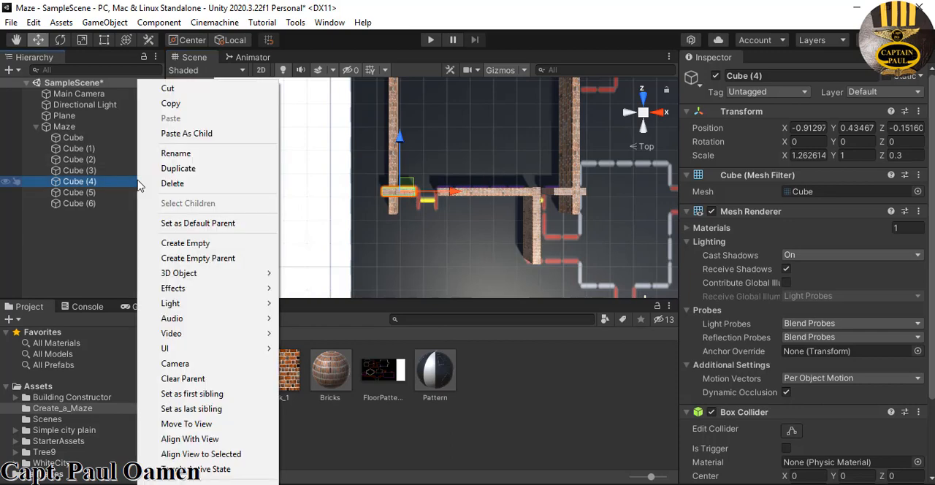
pyautogui.click(181, 169)
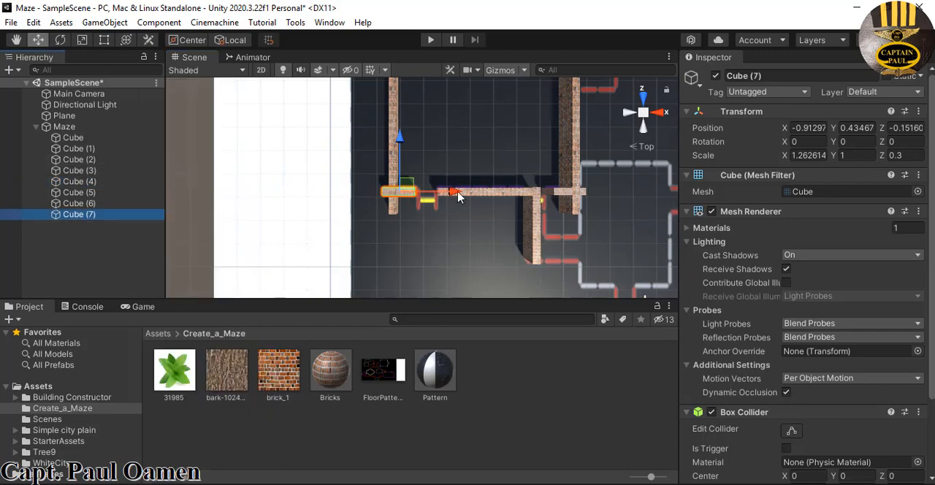
pyautogui.moveTo(458, 196); pyautogui.dragTo(621, 196)
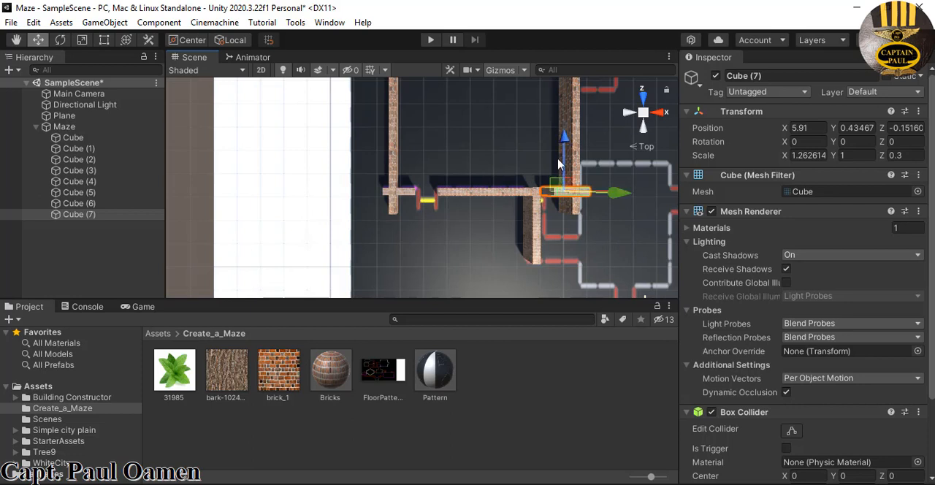
pyautogui.moveTo(571, 136); pyautogui.dragTo(573, 187)
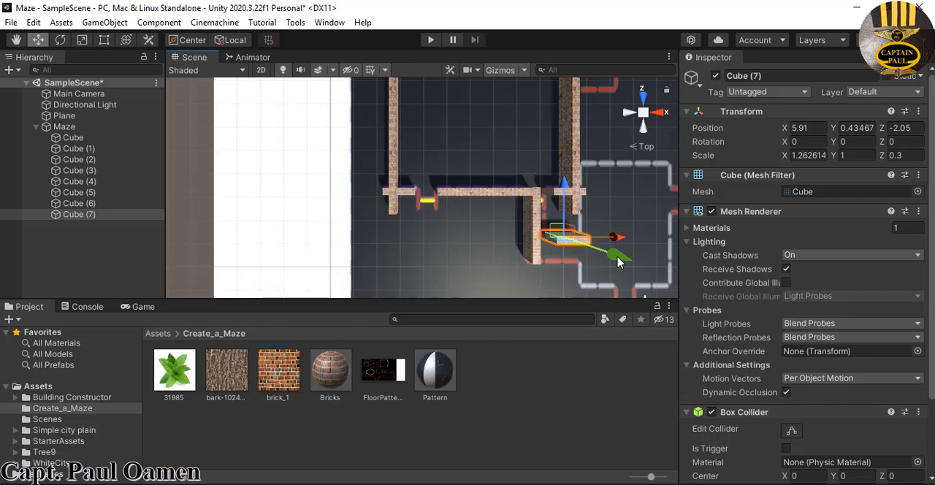
pyautogui.hotkey('ctrl', 'd')
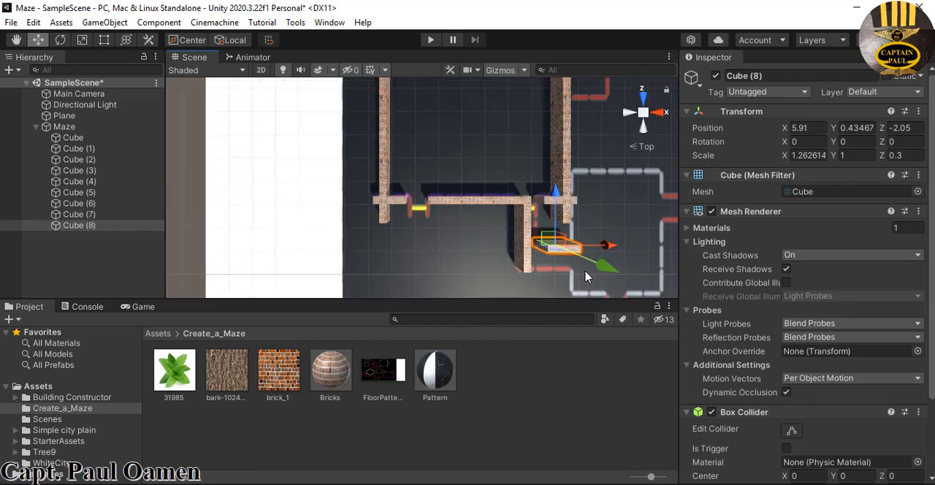
pyautogui.moveTo(625, 270); pyautogui.dragTo(459, 267, button='middle')
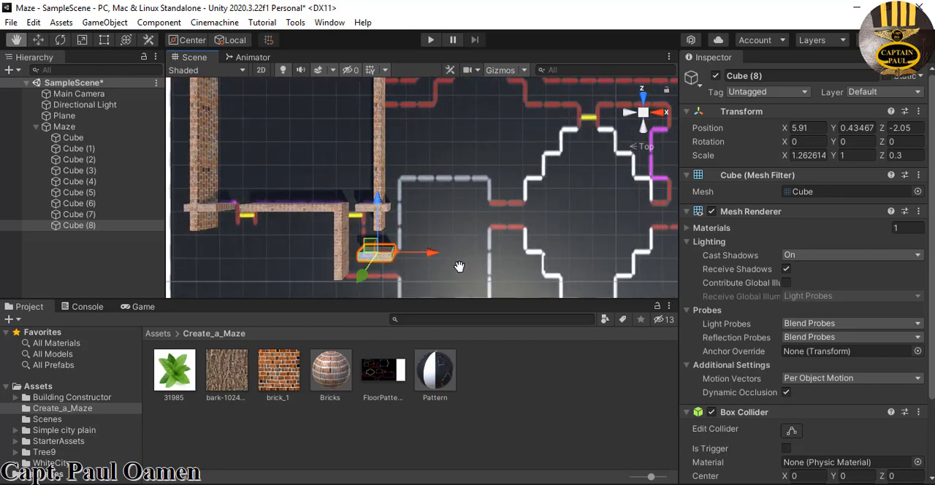
# Duplicate Cube (6), lengthen the copy to an X scale of about 3.37 and place it at about X 6.78, Z -0.57 along the grey line
pyautogui.click(343, 245)
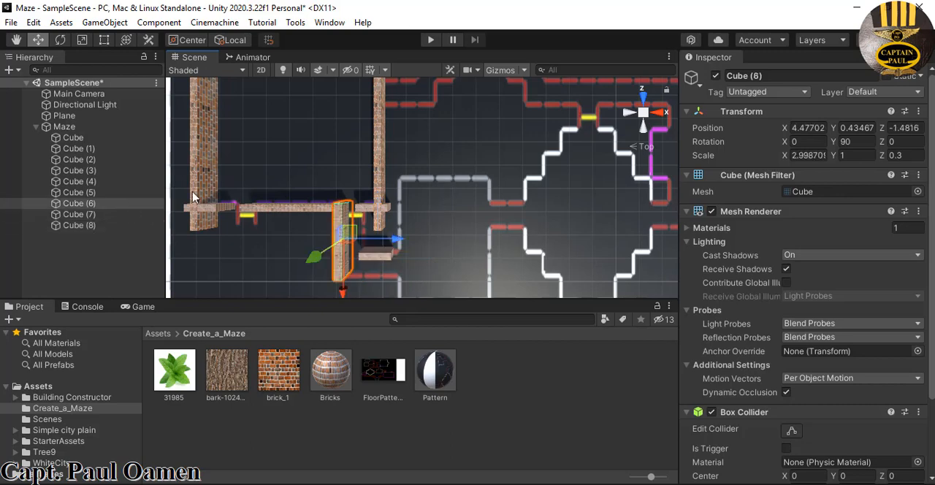
pyautogui.rightClick(134, 207)
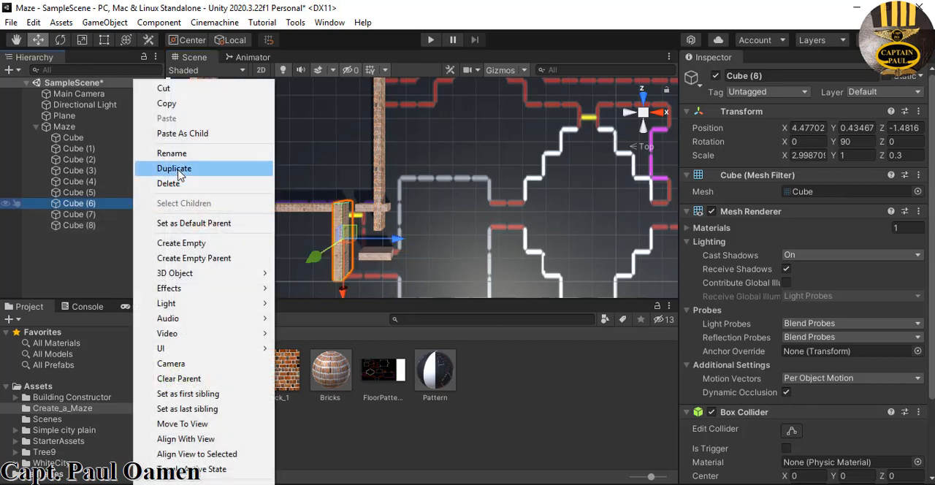
pyautogui.click(186, 167)
pyautogui.moveTo(398, 239); pyautogui.dragTo(453, 241)
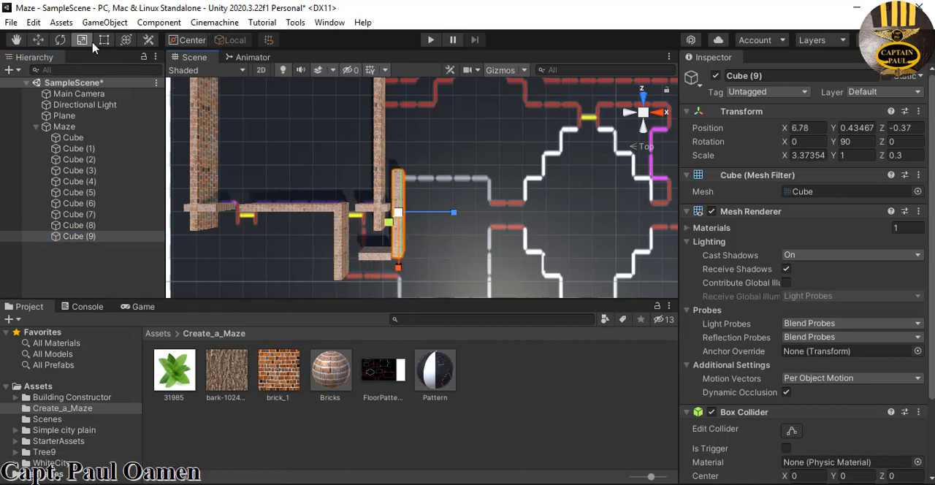
pyautogui.click(38, 40)
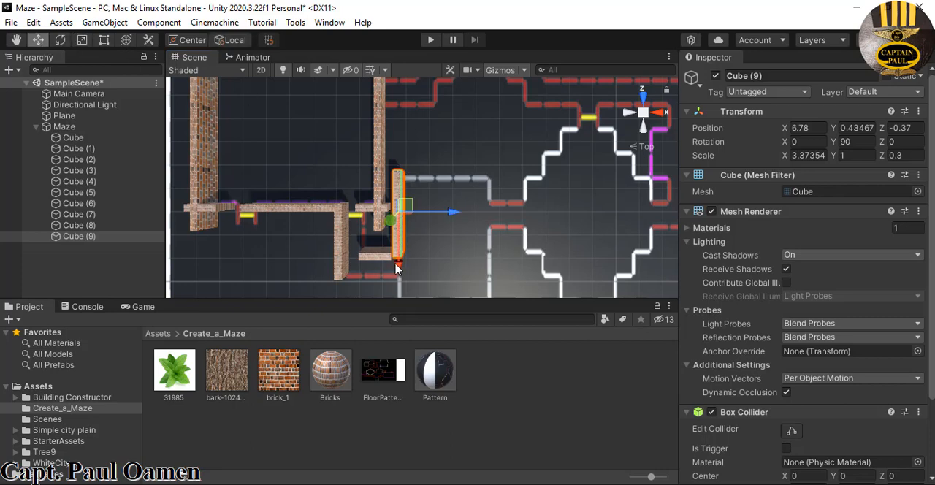
pyautogui.moveTo(396, 268); pyautogui.dragTo(398, 273)
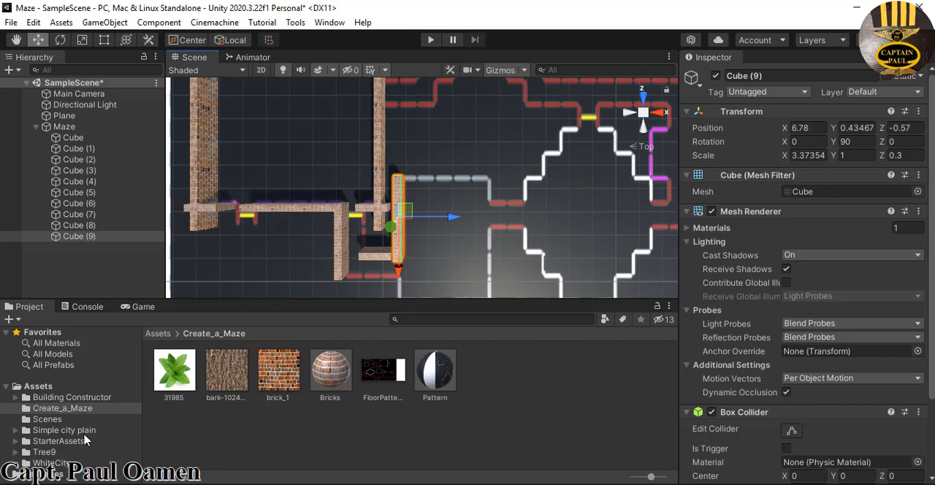
# Open the Prefabs folder of ThirdPersonController inside StarterAssets
pyautogui.click(61, 442)
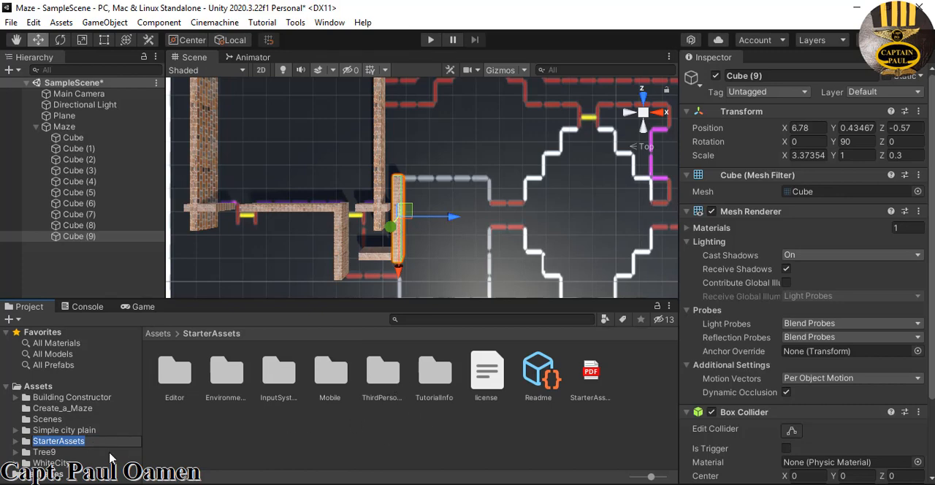
pyautogui.click(110, 453)
pyautogui.click(86, 442)
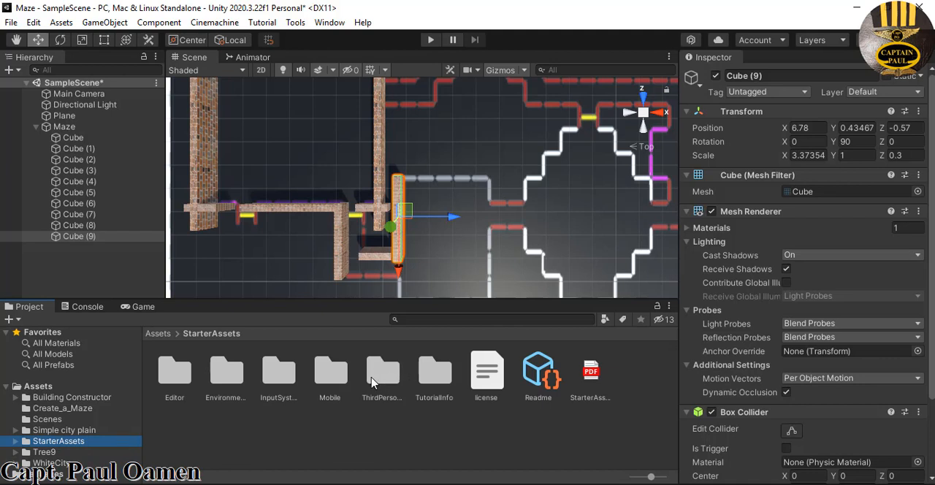
pyautogui.doubleClick(372, 383)
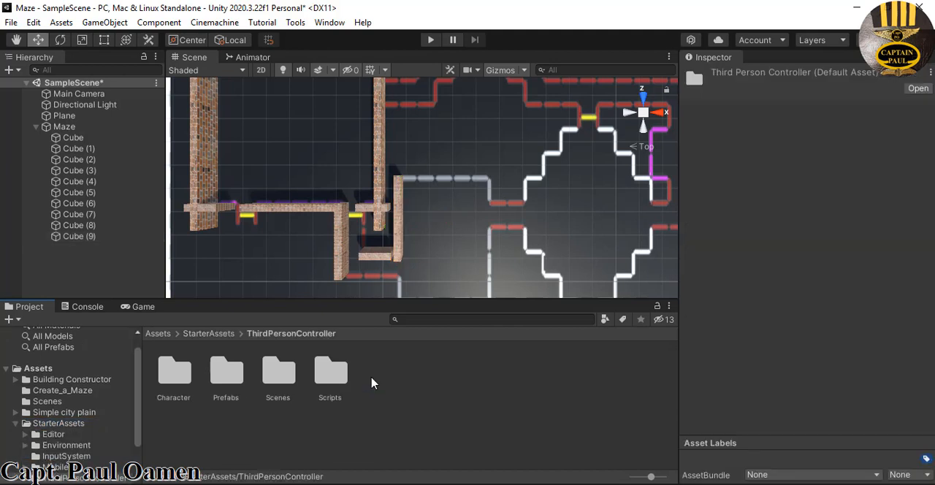
pyautogui.doubleClick(233, 382)
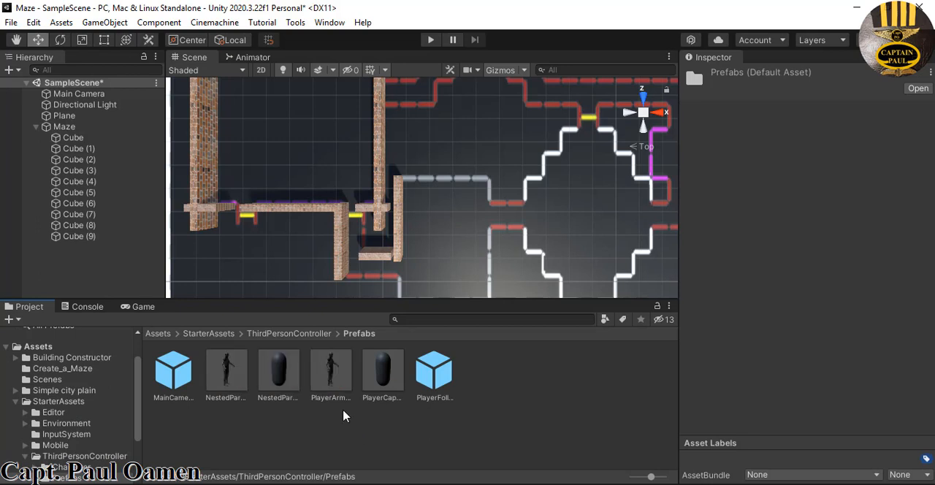
# Switch to the free perspective view and place the PlayerArmature prefab inside the walled room at about X -1.57, Z 5.93
pyautogui.rightClick(643, 112)
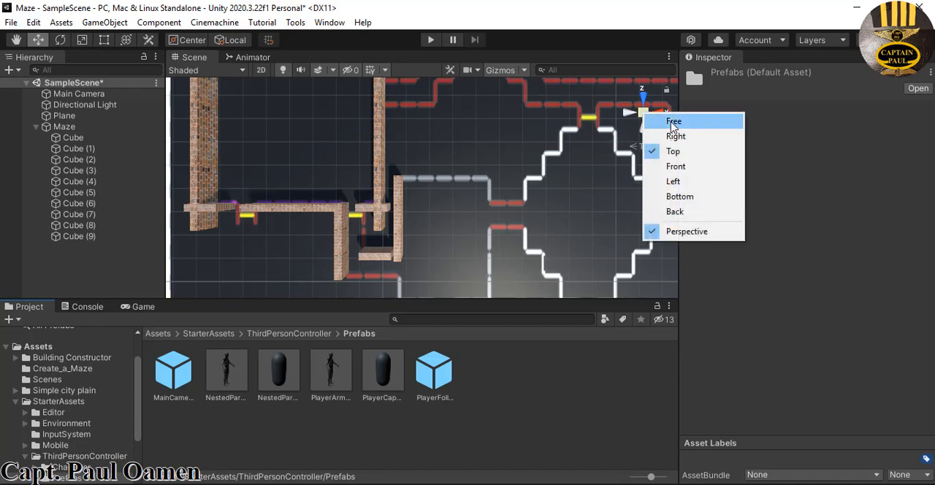
pyautogui.click(673, 124)
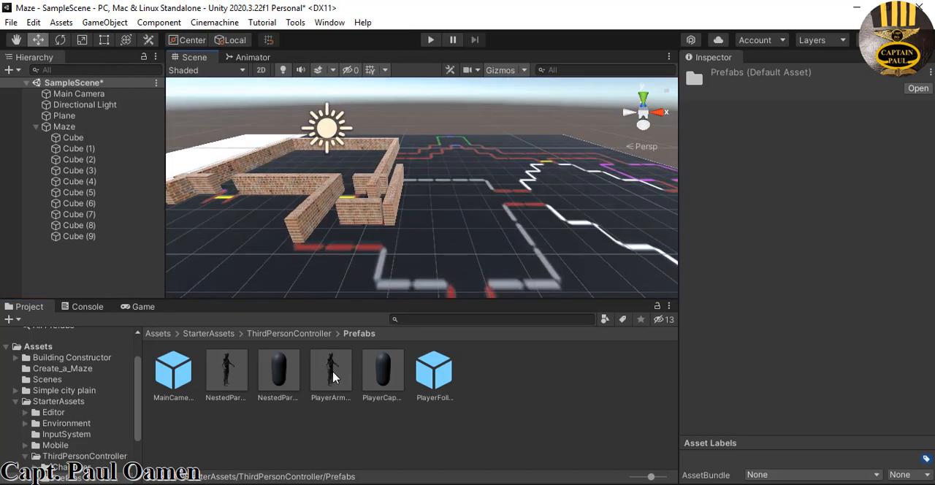
pyautogui.moveTo(334, 377); pyautogui.dragTo(349, 173)
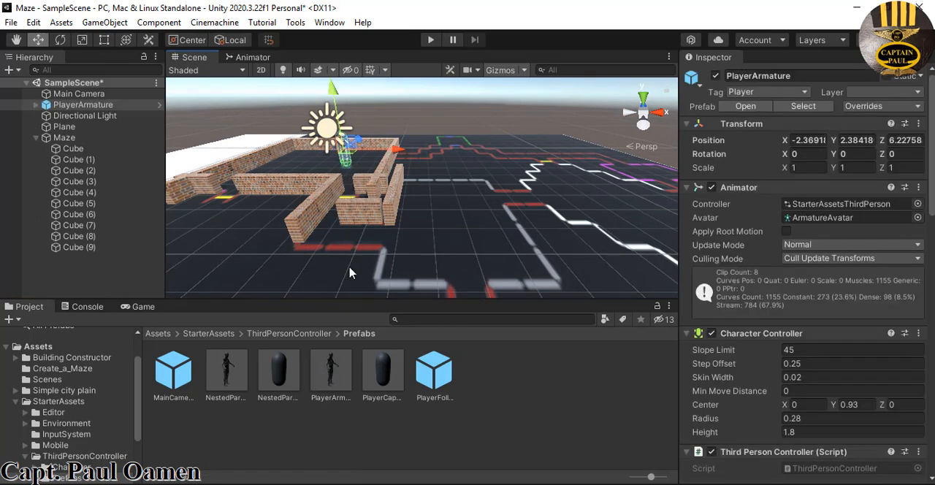
pyautogui.moveTo(358, 144); pyautogui.dragTo(360, 149)
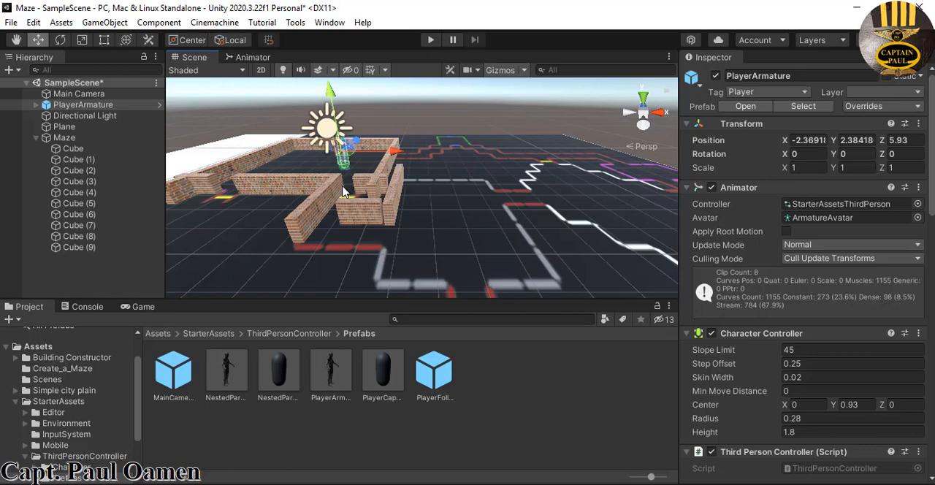
pyautogui.moveTo(401, 155); pyautogui.dragTo(420, 156)
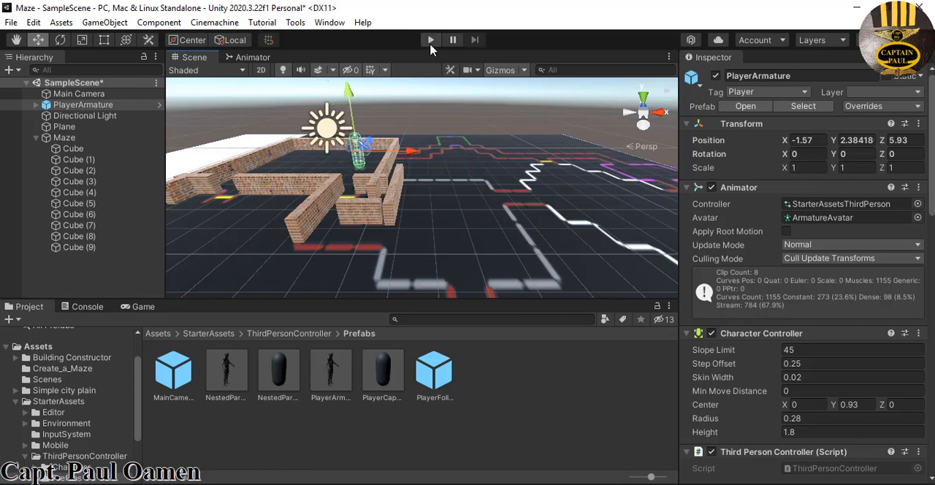
# Test-run the scene, stop it, and apply the Starter Assets command Reset Third Person Controller Armature
pyautogui.click(431, 39)
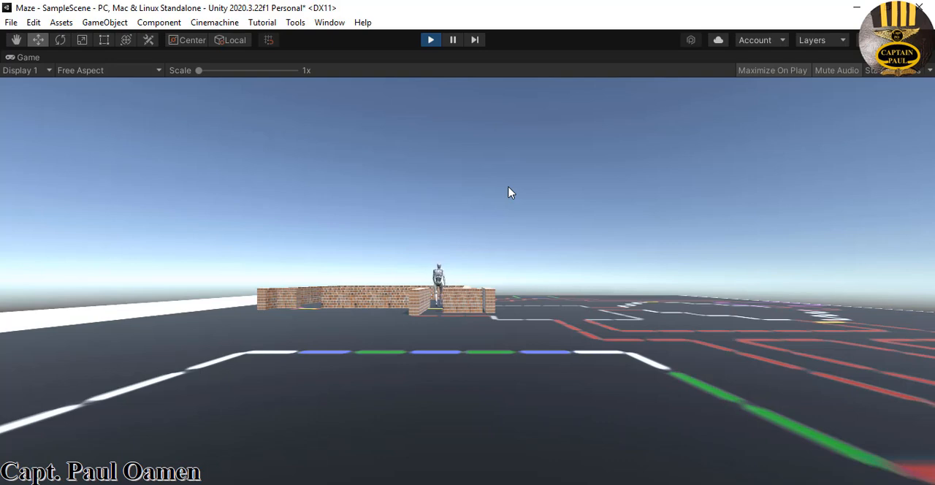
pyautogui.click(431, 41)
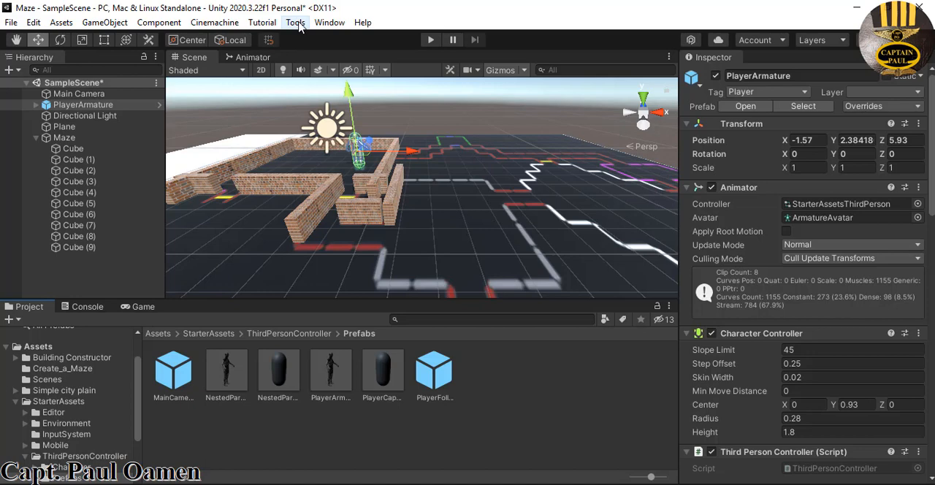
pyautogui.click(296, 23)
pyautogui.moveTo(322, 42)
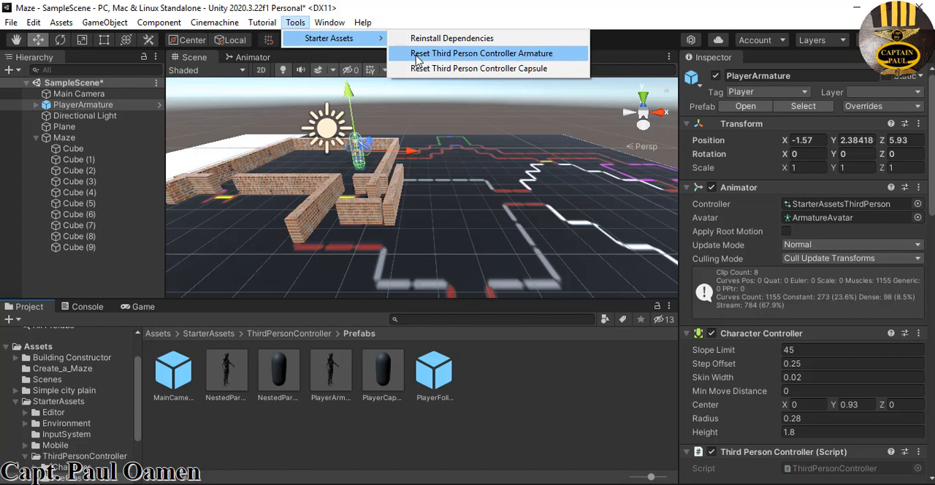
pyautogui.click(501, 55)
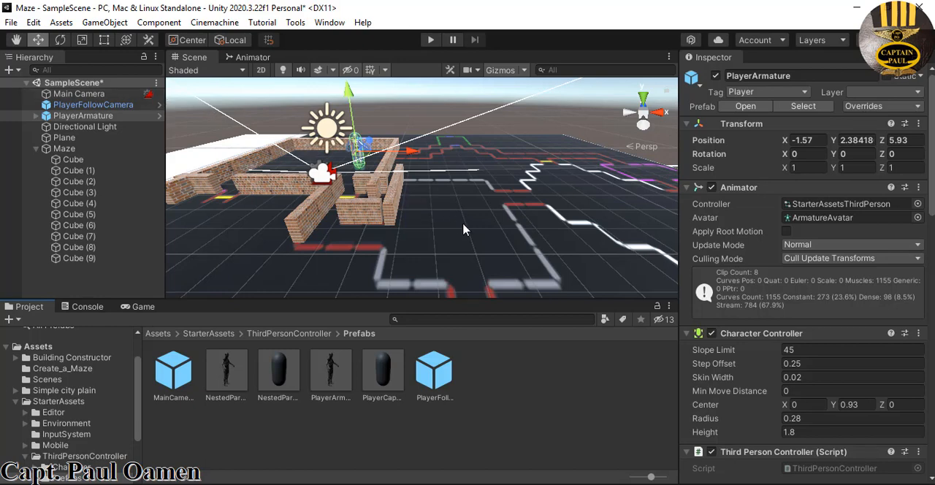
# Run the scene and walk the player through the gap between the long front wall and the cross-shaped wall
pyautogui.click(431, 40)
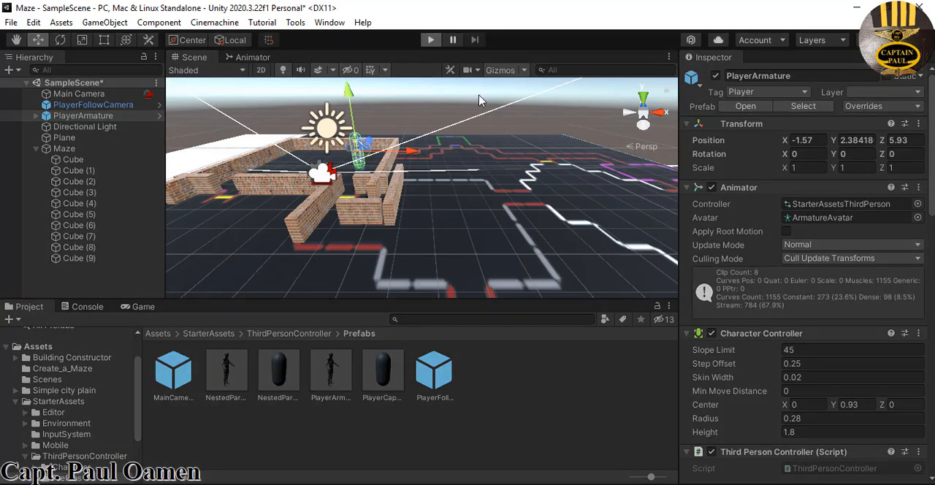
pyautogui.click(437, 43)
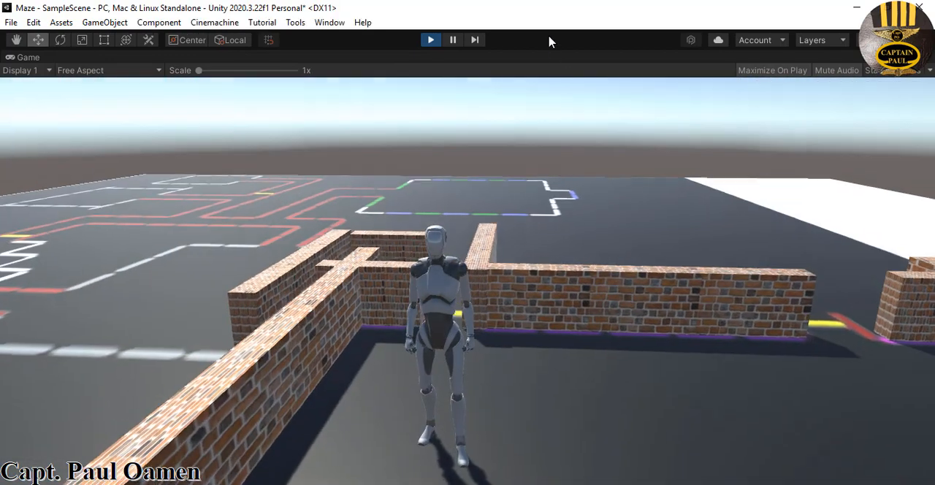
pyautogui.press('d')
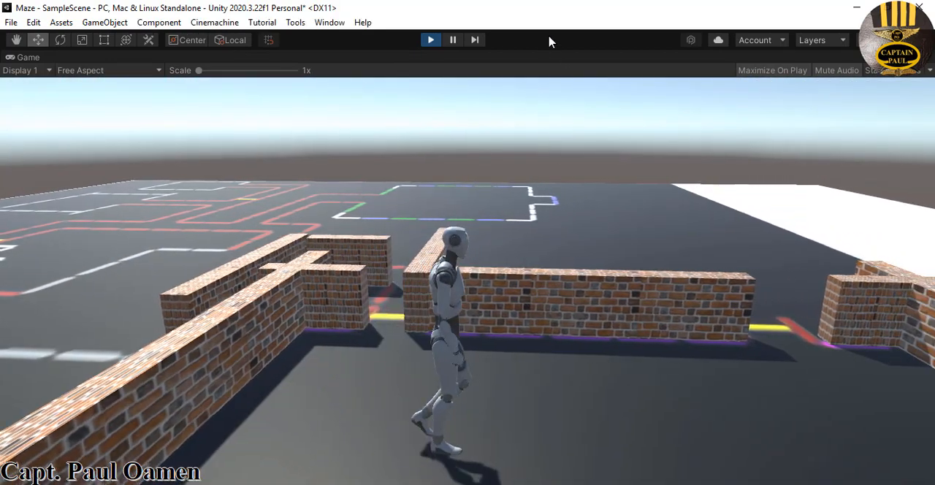
pyautogui.press('w')
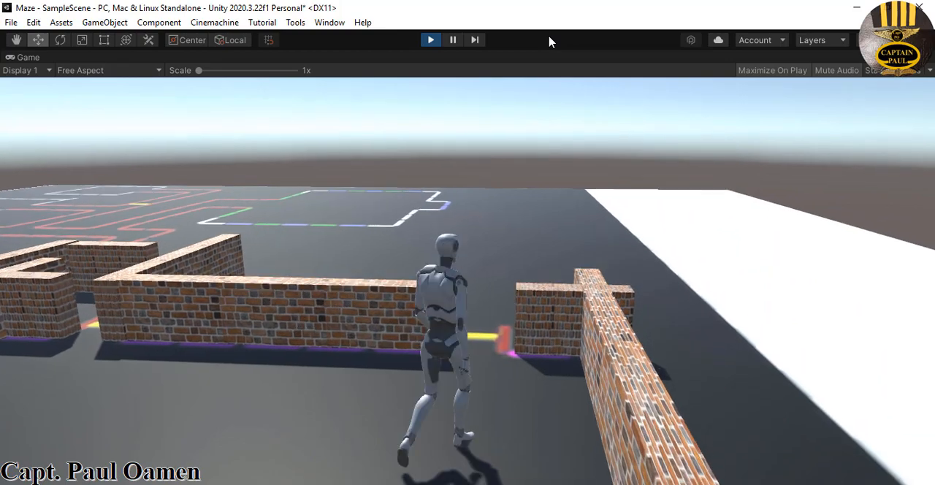
pyautogui.press('d')
pyautogui.press('w')
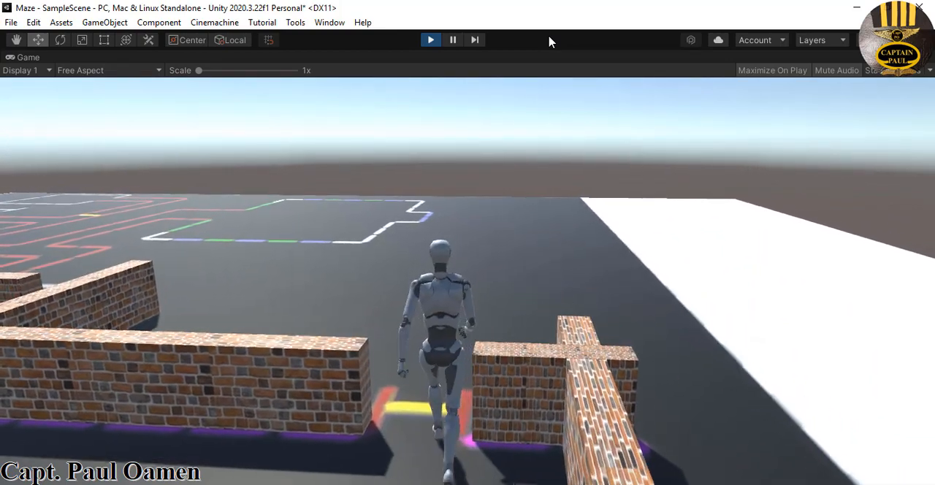
pyautogui.press('s')
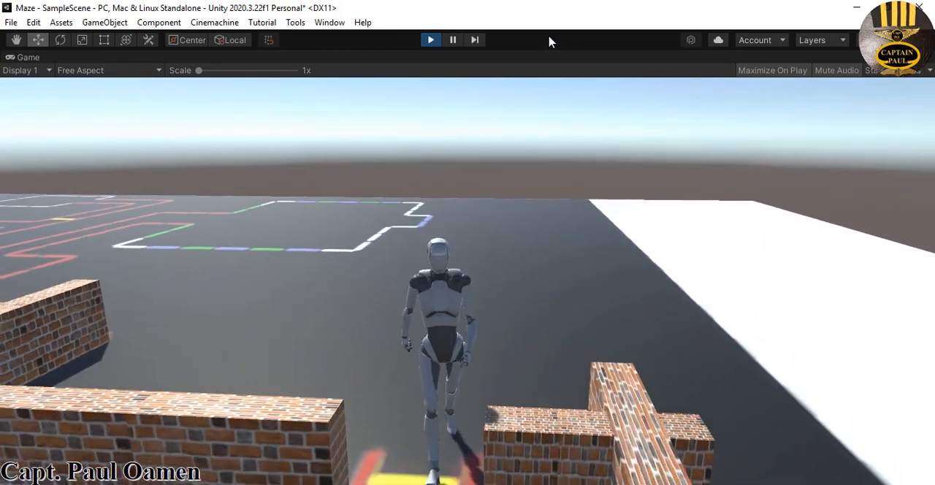
# Walk the player back across the room, into the narrow opening by the corridor walls, and back to the room's rear wall
pyautogui.press('a')
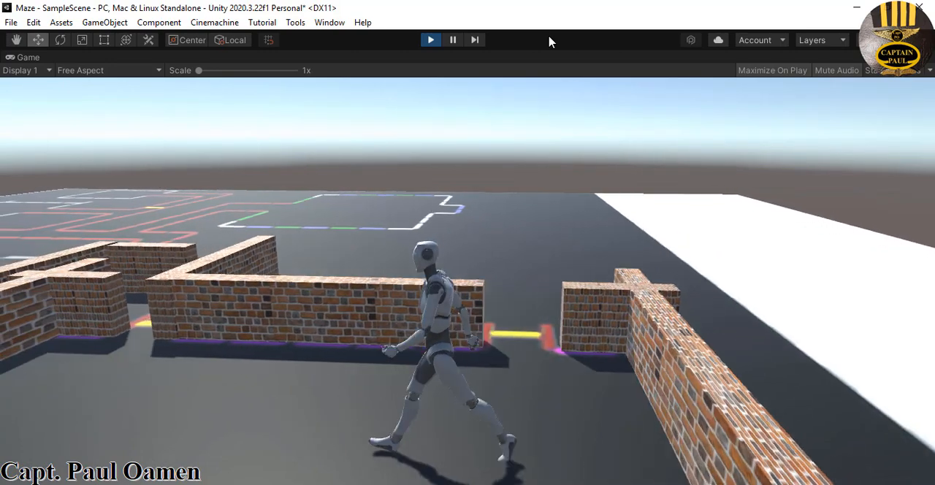
pyautogui.press('a')
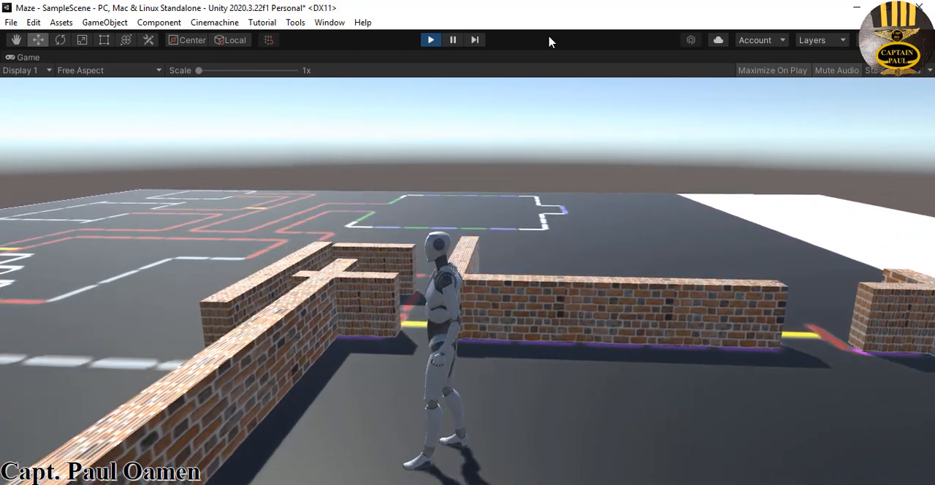
pyautogui.press('w')
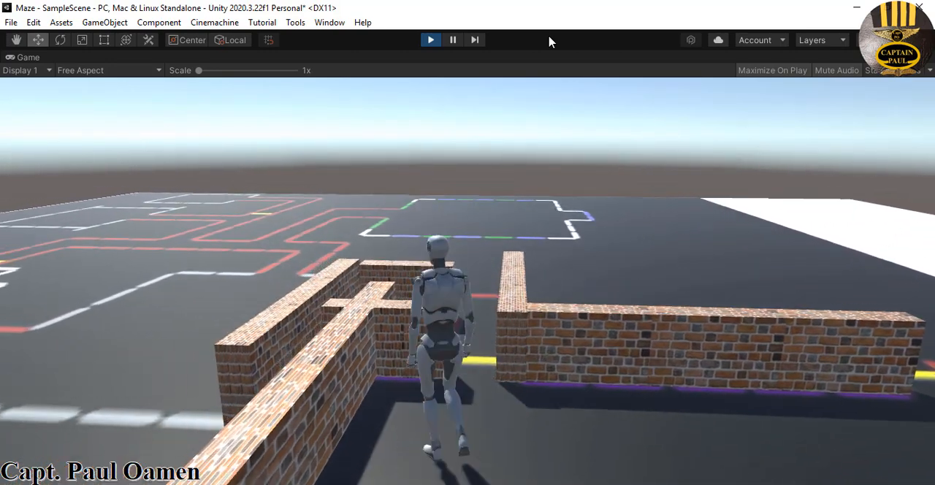
pyautogui.press('a')
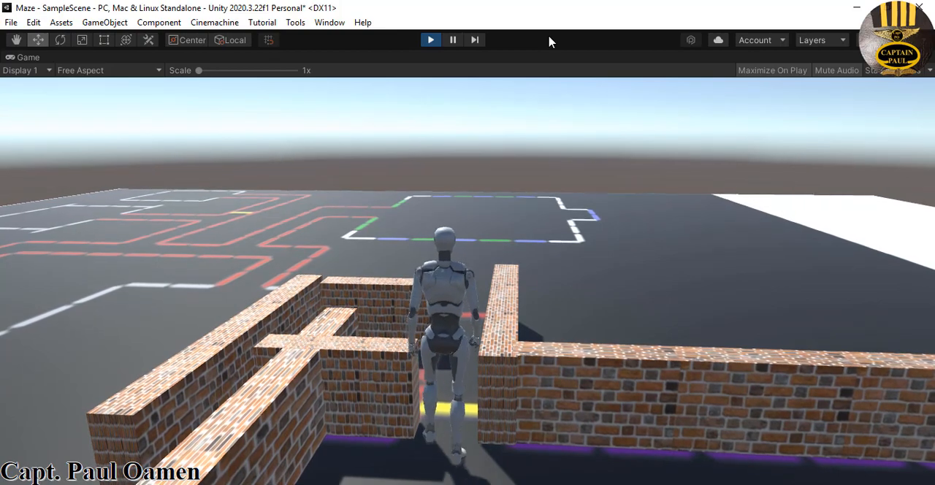
pyautogui.press('s')
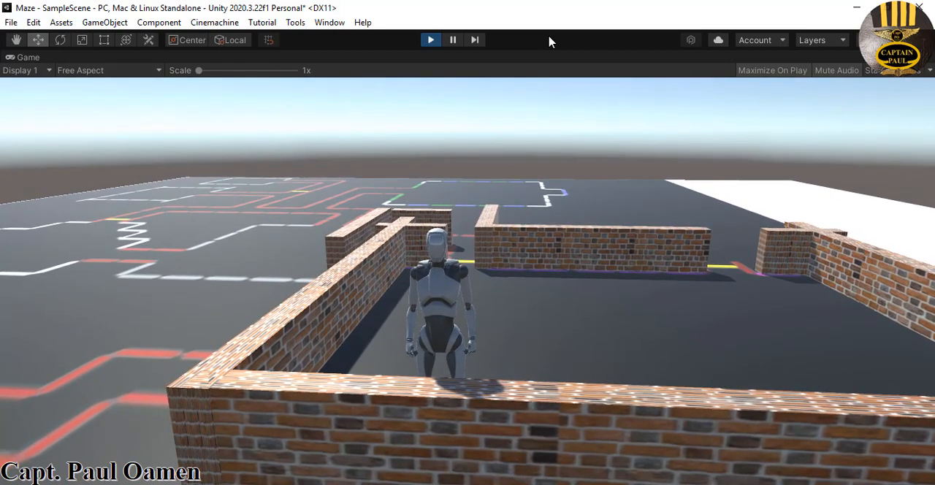
# Test the player's jump against the room's long side wall, trying to get up onto the brickwork
pyautogui.press('space')
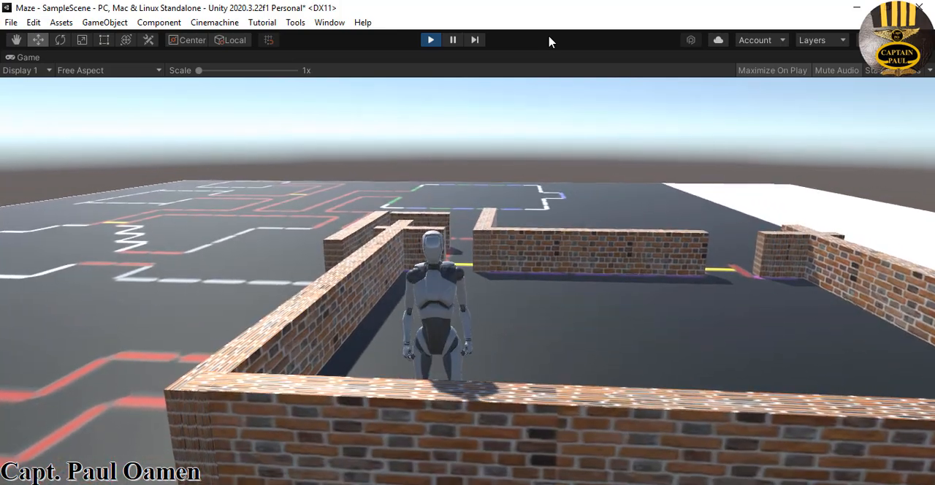
pyautogui.press('Left')
pyautogui.press('Left')
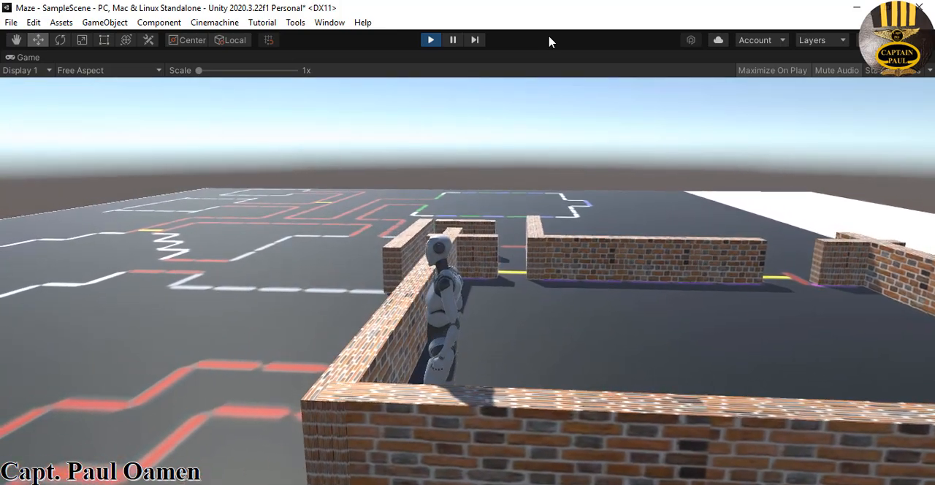
pyautogui.press('space')
pyautogui.press('space')
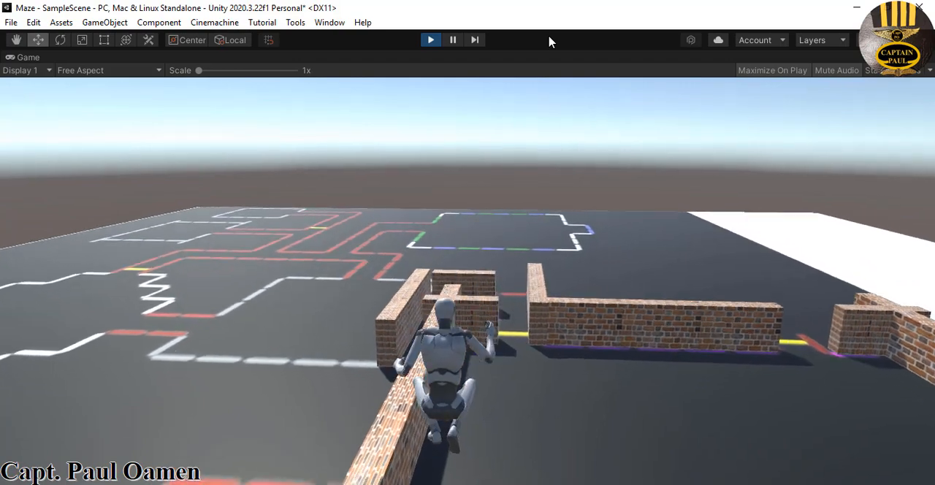
pyautogui.press('Left')
pyautogui.press('space')
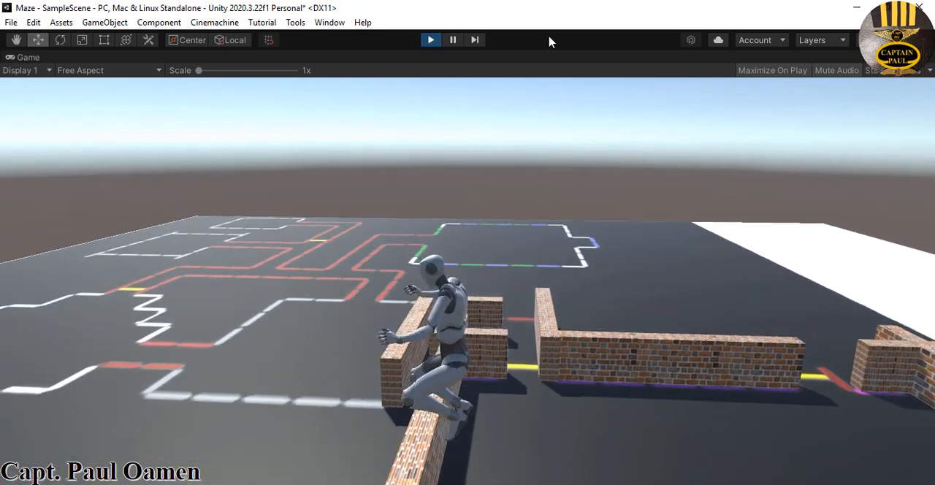
pyautogui.press('space')
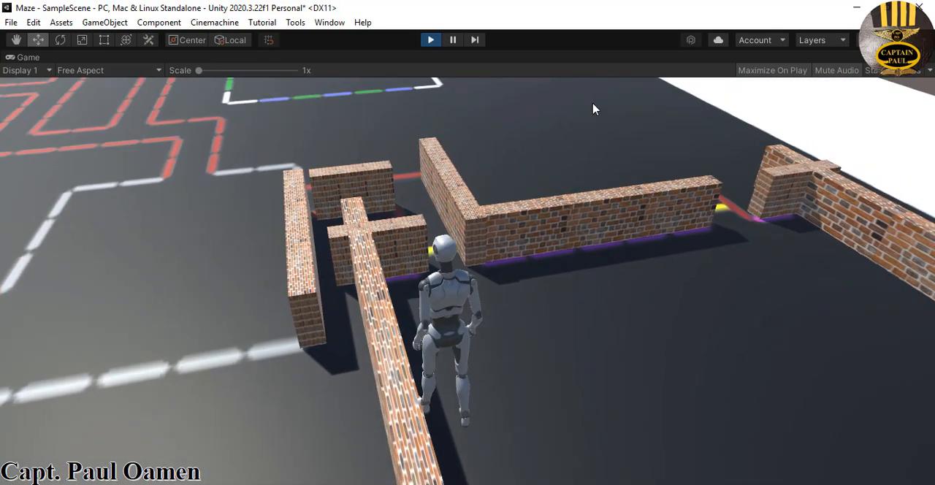
# Walk the player through the narrow opening and around the outside of the walls, and stop the test run
pyautogui.press('w')
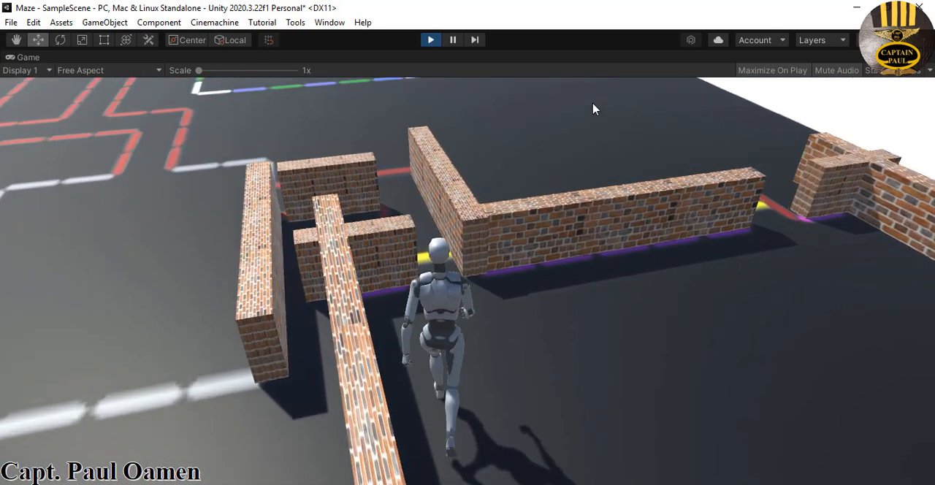
pyautogui.press('w')
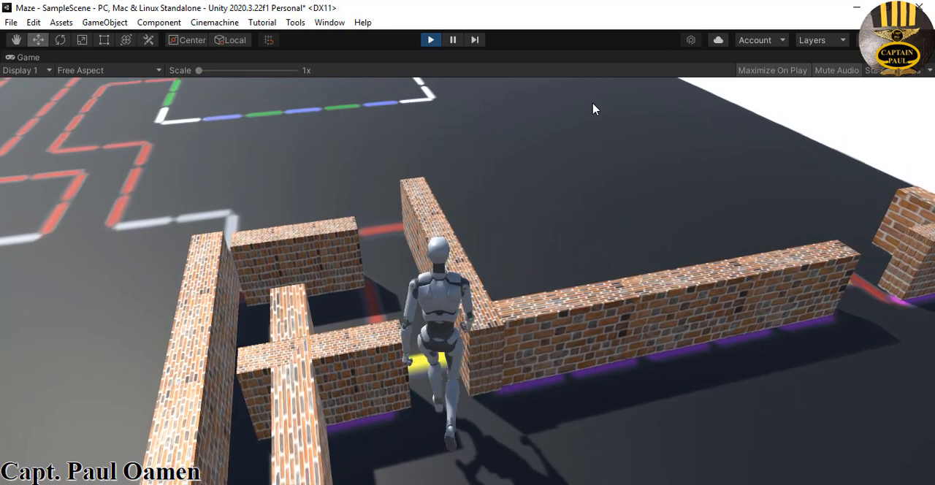
pyautogui.press('s')
pyautogui.press('d')
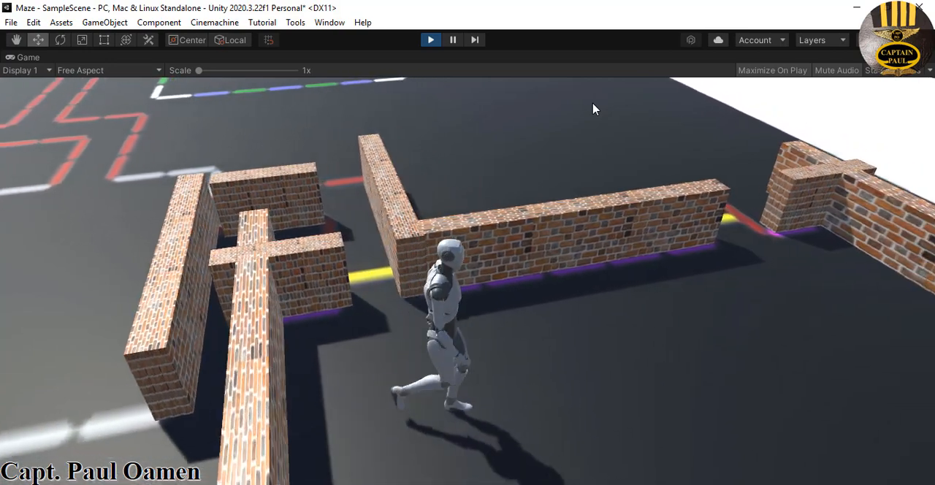
pyautogui.press('w')
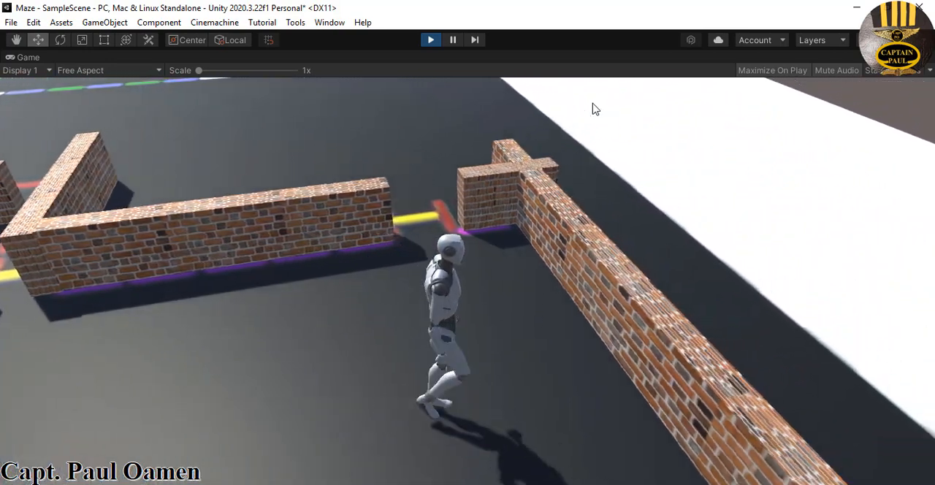
pyautogui.press('w')
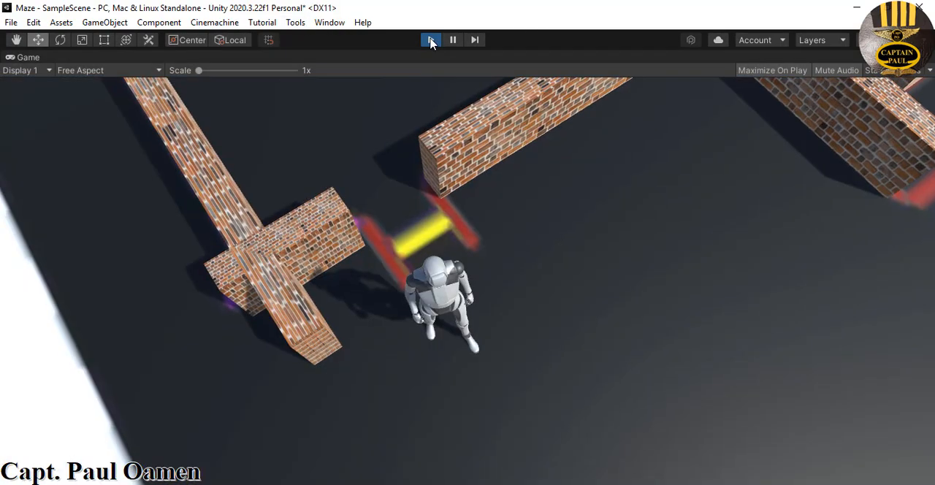
pyautogui.click(432, 39)
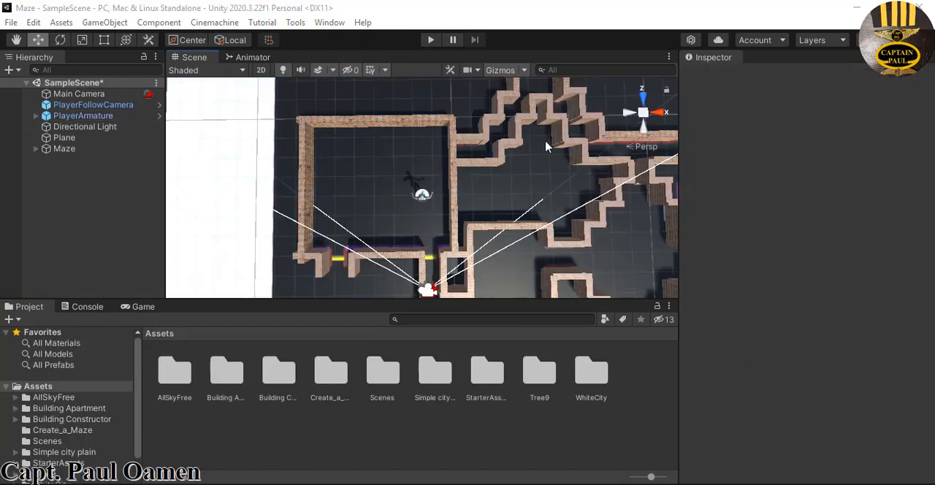
# Run the scene with the completed maze and walk the player out of the room and along the maze corridors
pyautogui.click(431, 40)
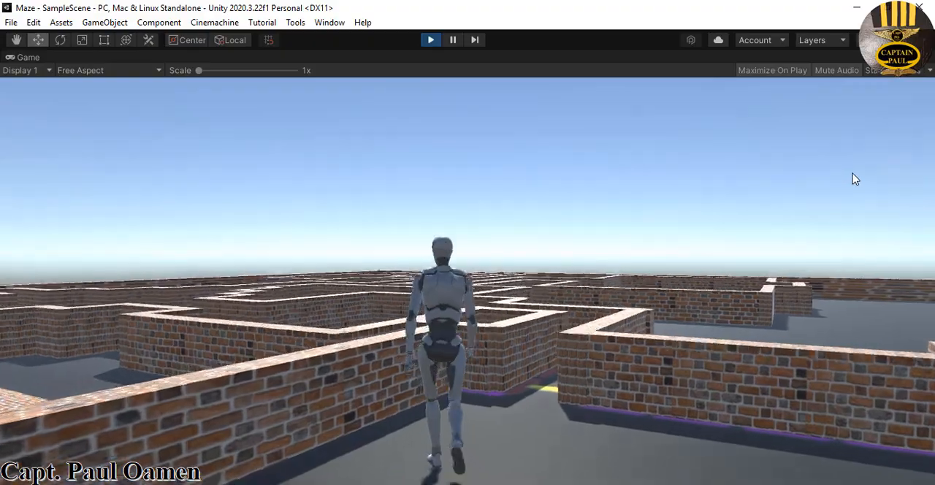
pyautogui.press('w')
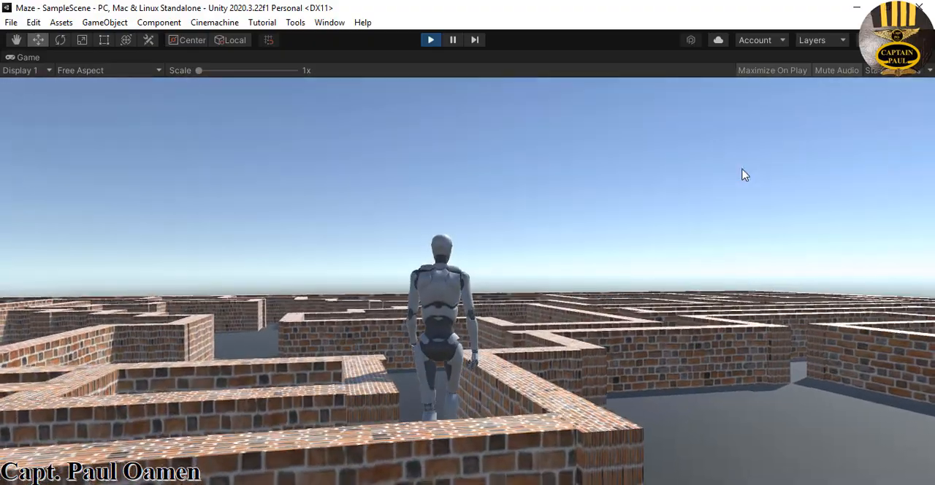
pyautogui.press('w')
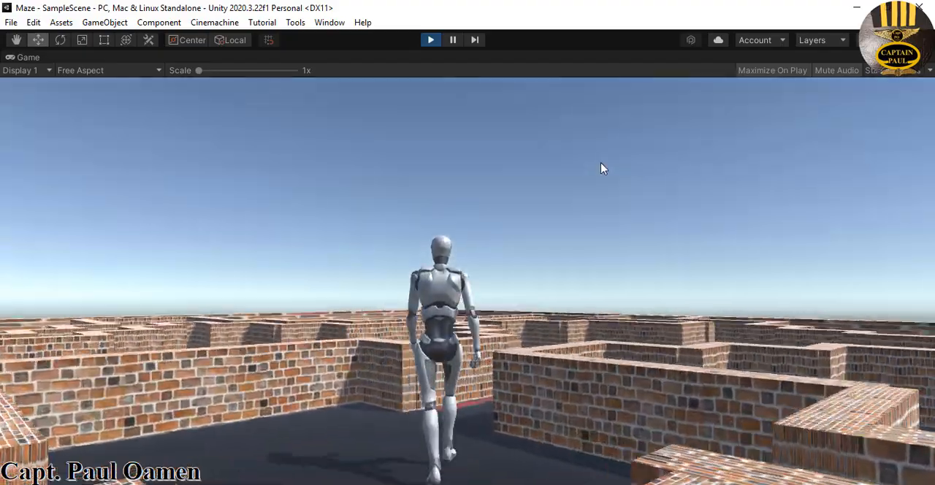
pyautogui.press('w')
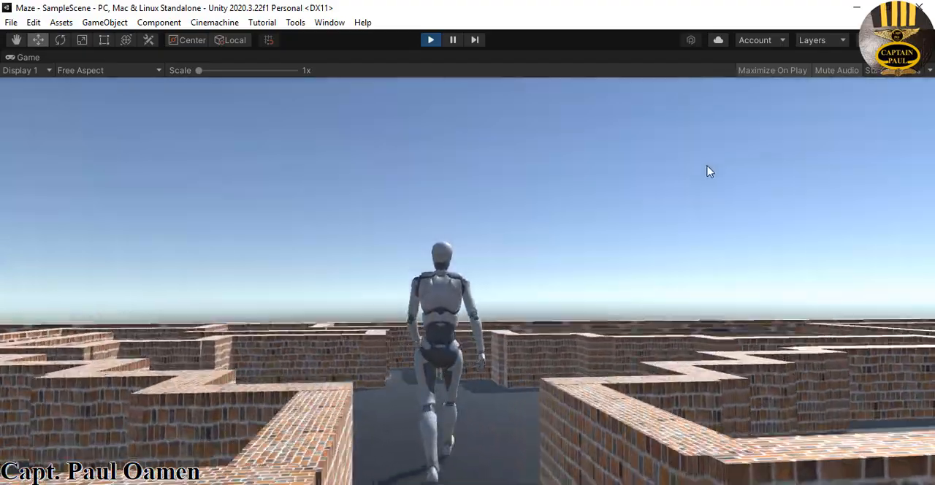
pyautogui.press('w')
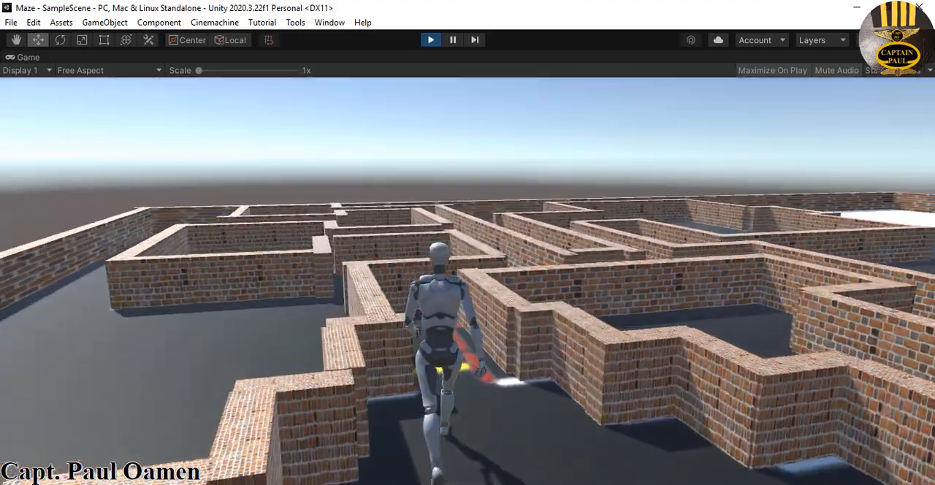
pyautogui.press('w')
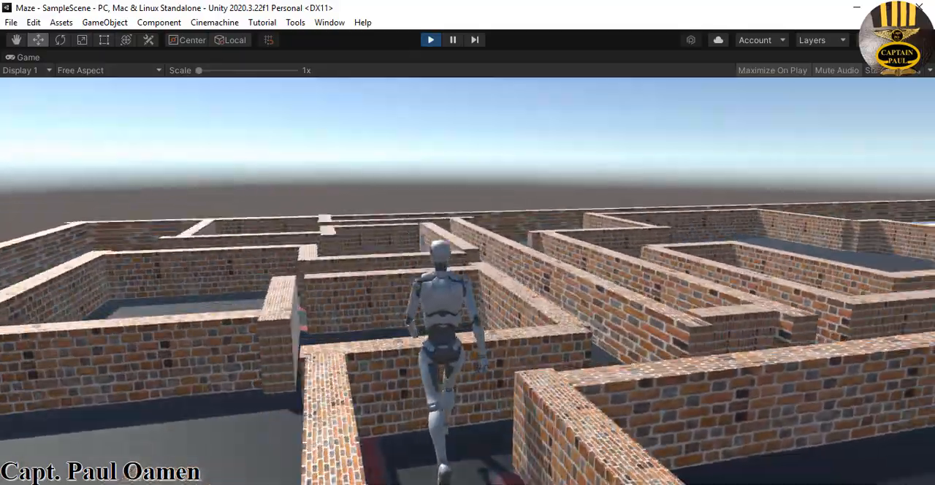
pyautogui.press('w')
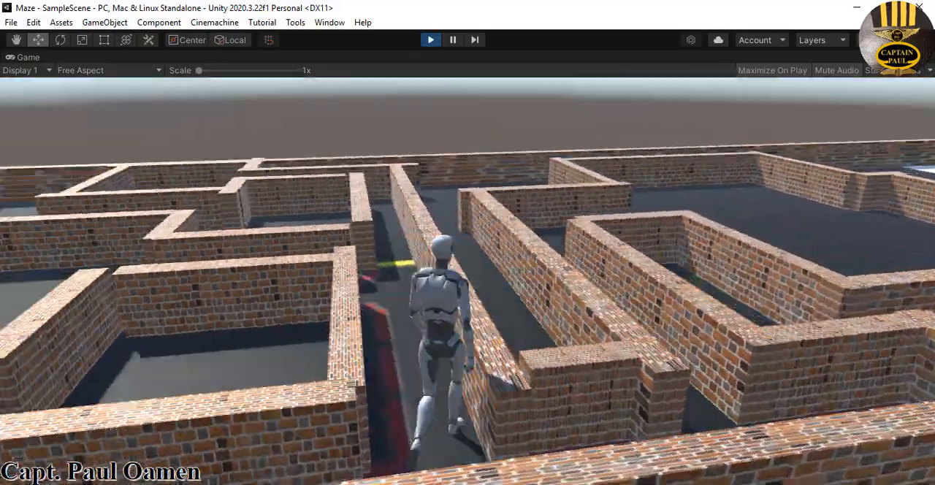
pyautogui.press('w')
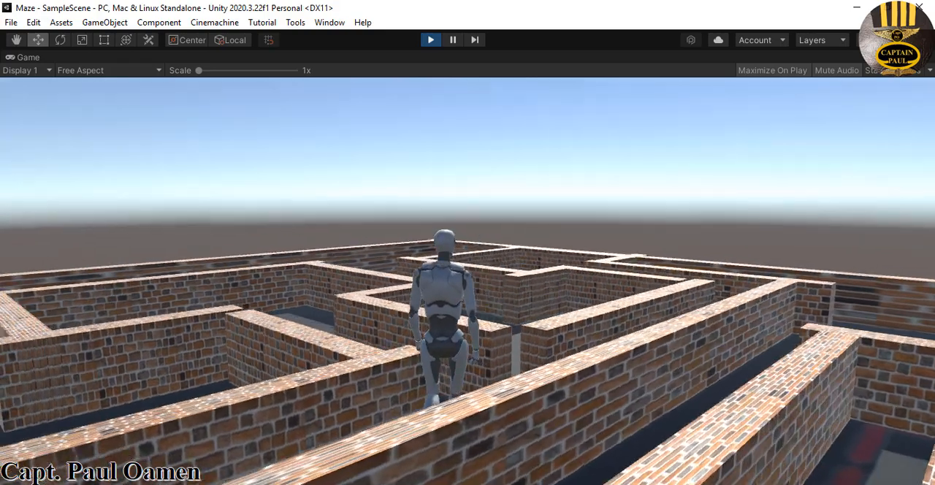
pyautogui.press('w')
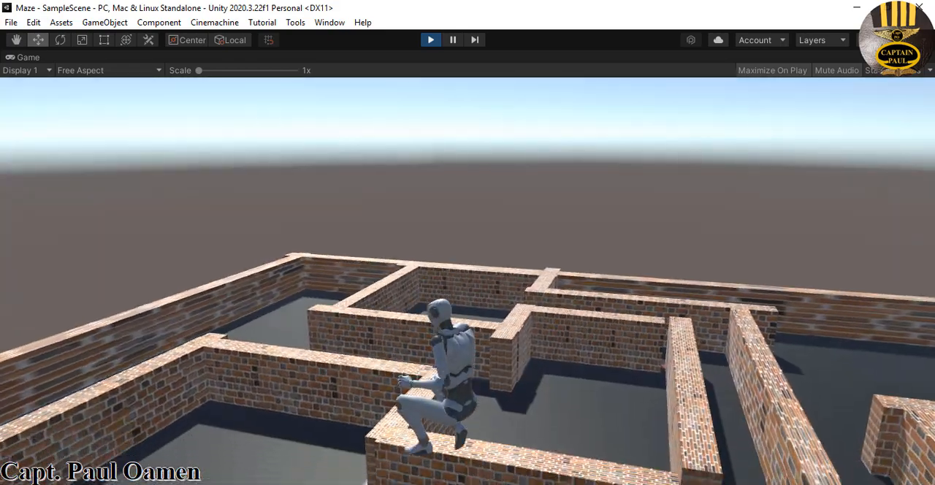
# Jump the player along the tops of the maze walls and from one wall to the next
pyautogui.press('space')
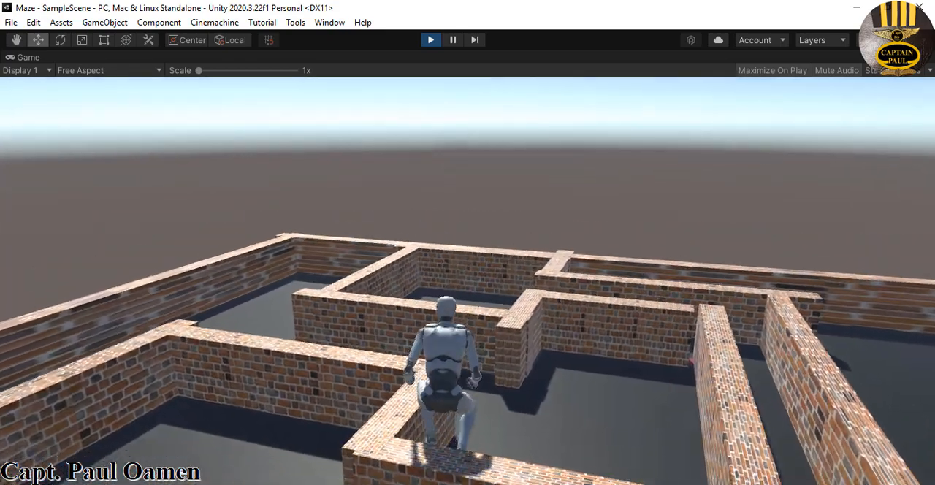
pyautogui.press('space')
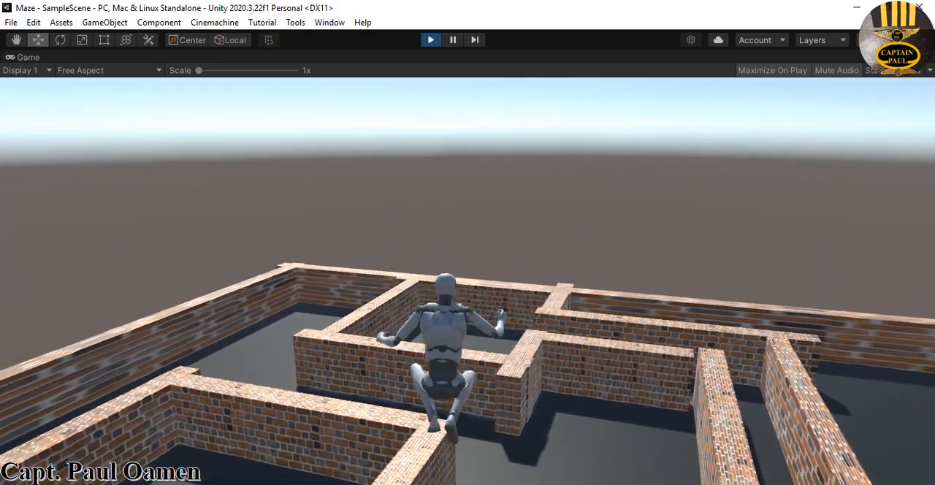
pyautogui.press('space')
pyautogui.press('a')
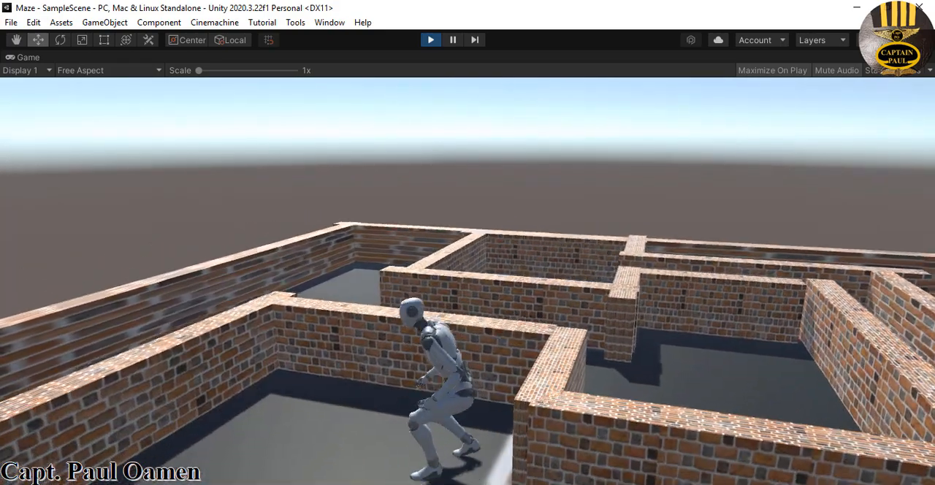
pyautogui.press('space')
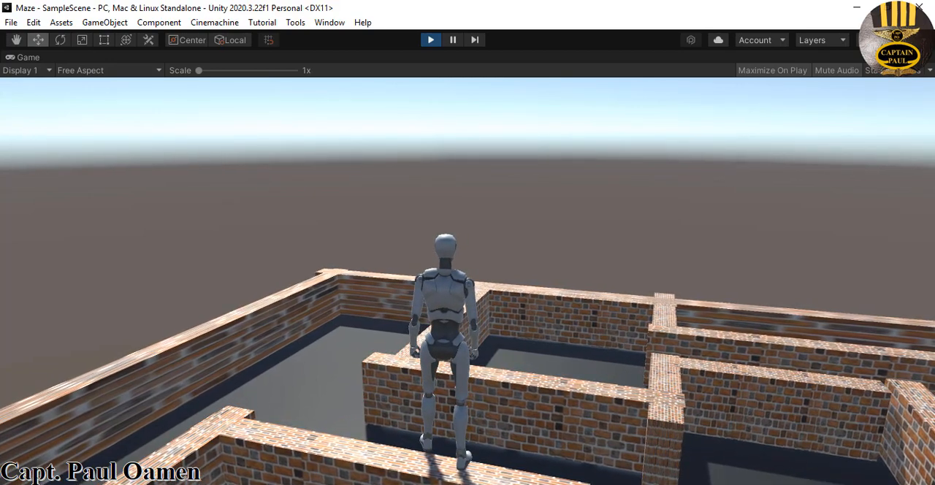
# Stop the test run and set the Jump Height of PlayerArmature's Third Person Controller to 0.4
pyautogui.press('Escape')
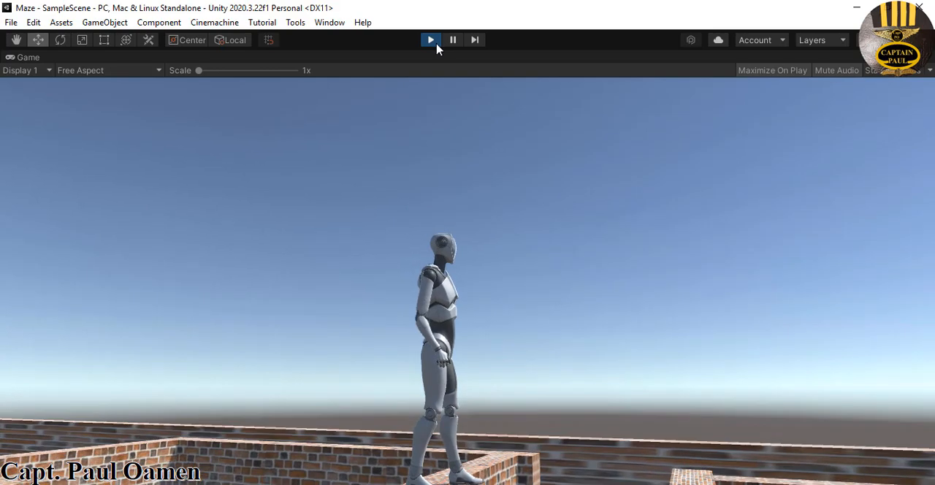
pyautogui.click(431, 41)
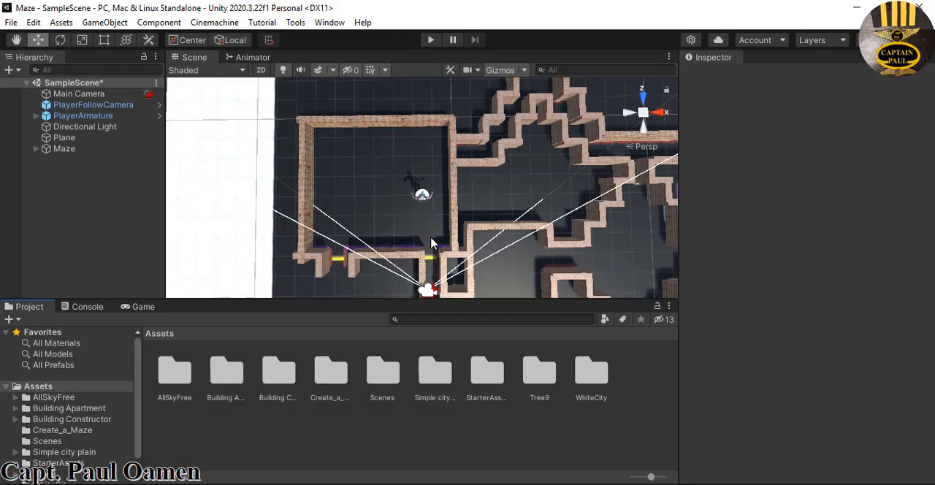
pyautogui.click(82, 116)
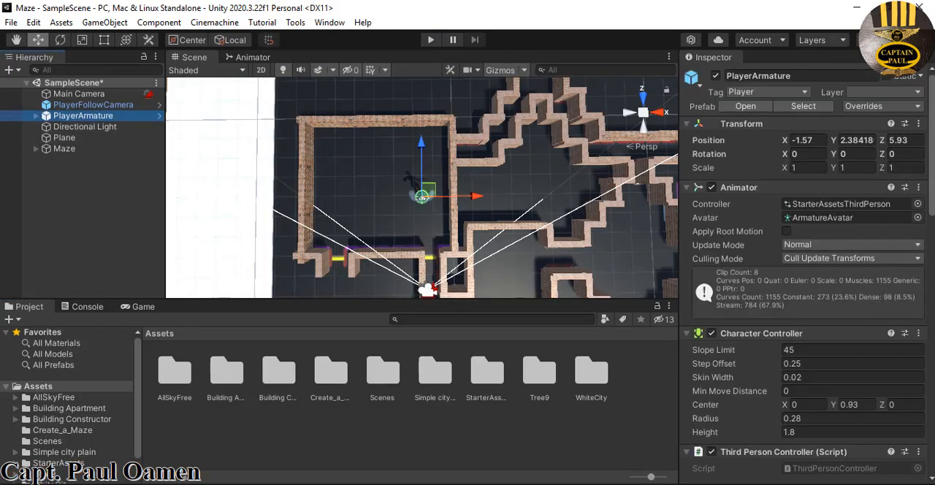
pyautogui.moveTo(932, 176); pyautogui.dragTo(934, 280)
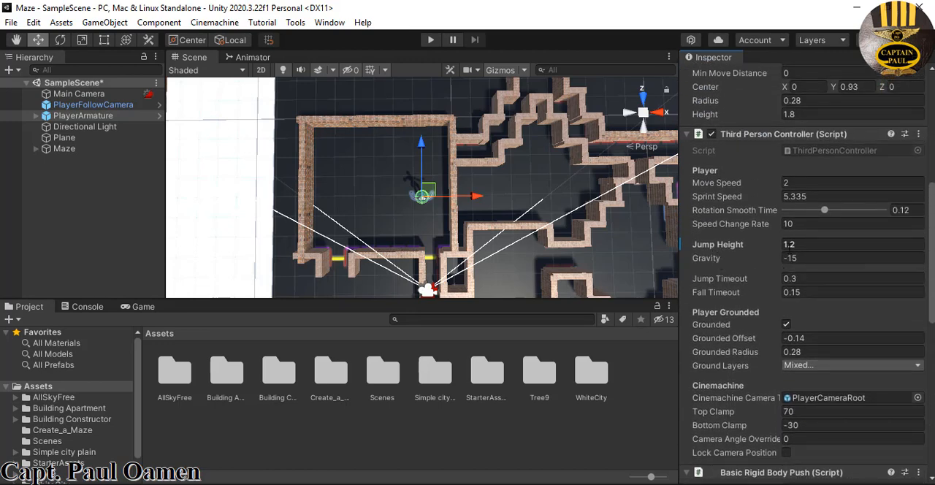
pyautogui.click(806, 247)
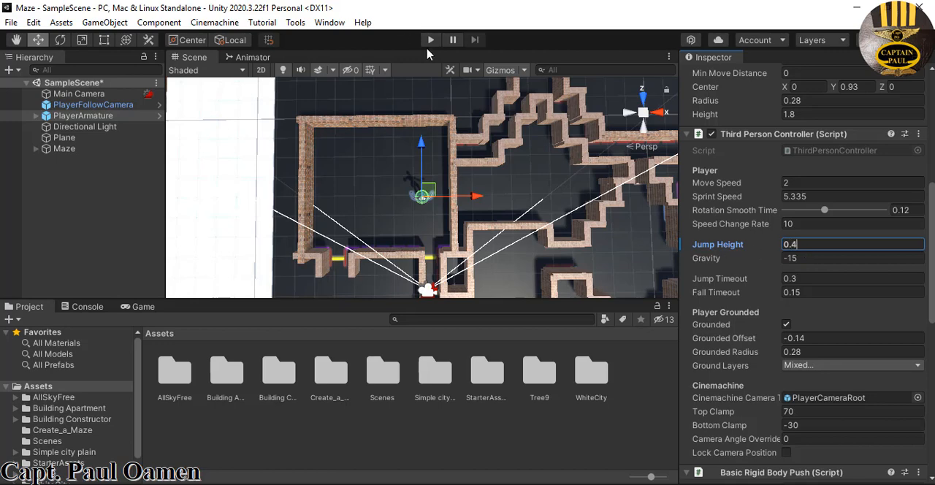
# Run the scene to test the reduced jump against the maze walls, walk the player around, and stop the run
pyautogui.click(433, 40)
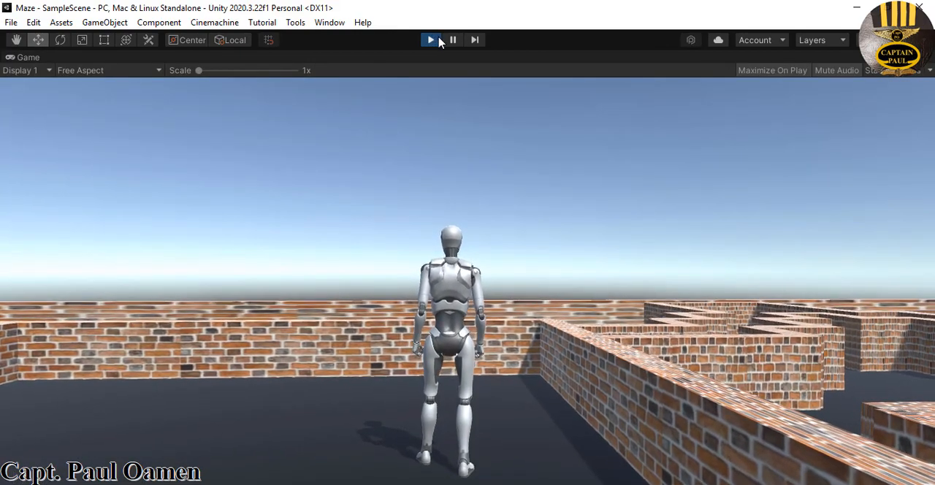
pyautogui.press('space')
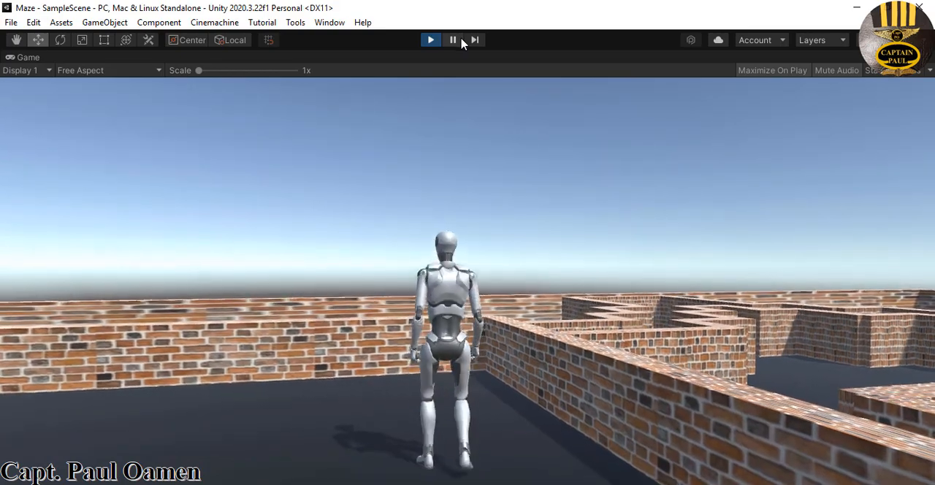
pyautogui.press('w')
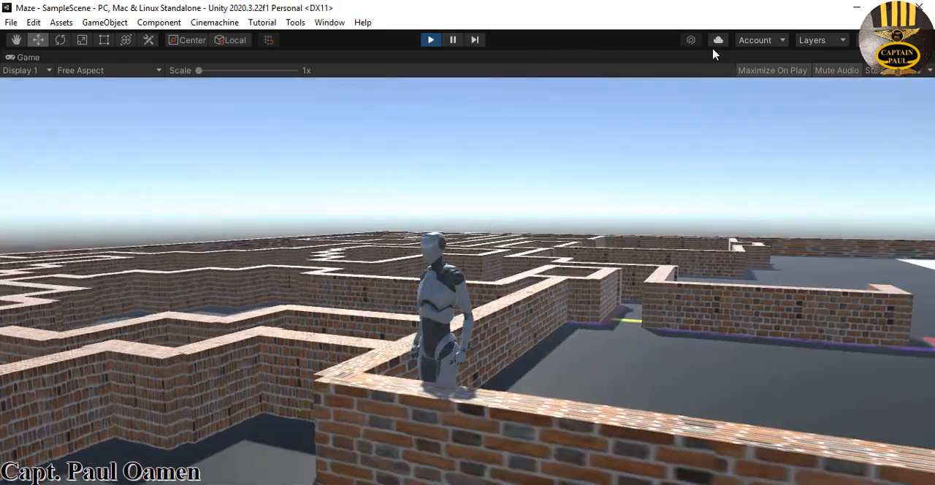
pyautogui.press('w')
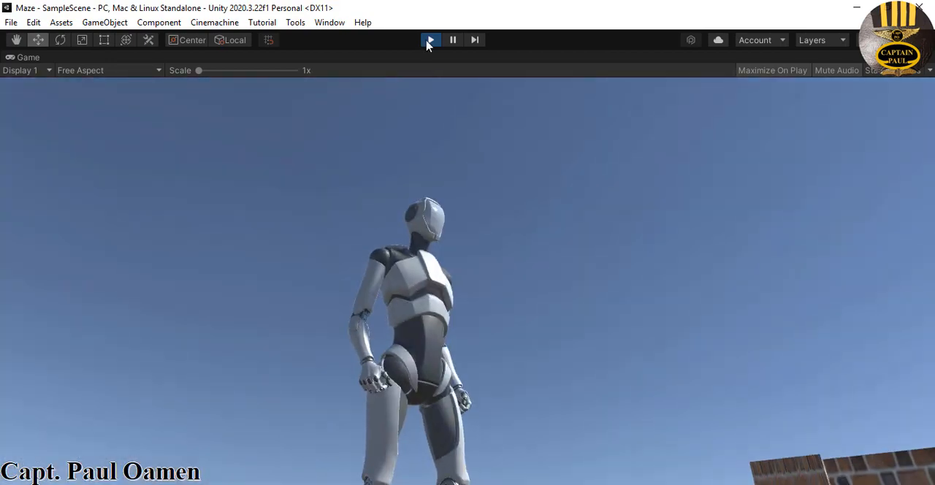
pyautogui.click(430, 40)
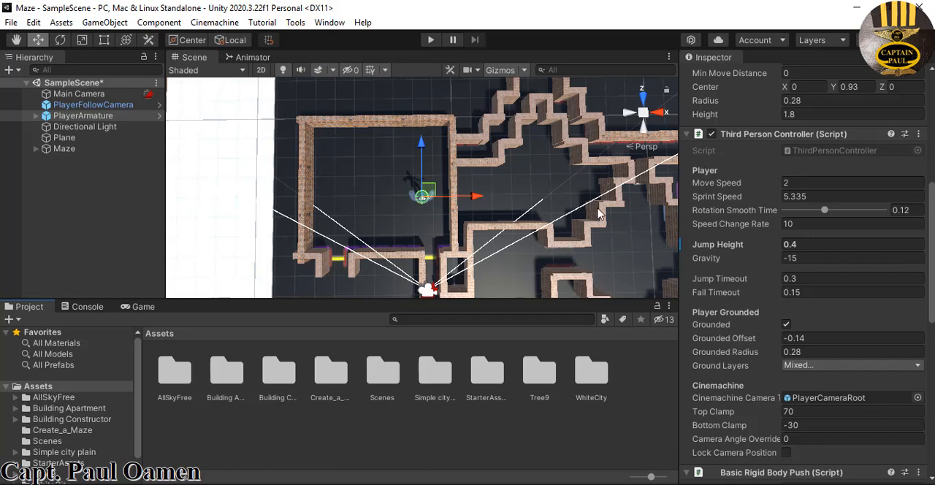
# Examine the maze walls from above and the sky behind them from the front in the Scene view
pyautogui.scroll(3, 579, 217)
pyautogui.moveTo(643, 212); pyautogui.dragTo(518, 203, button='middle')
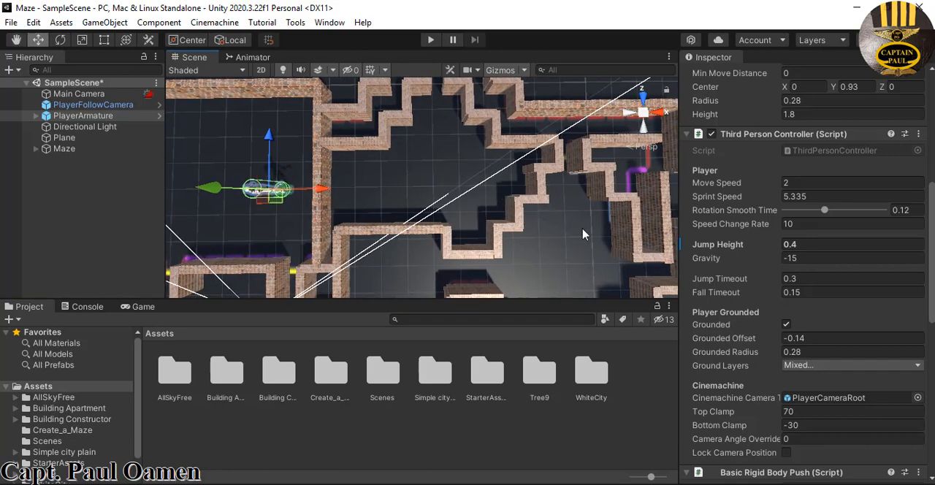
pyautogui.rightClick(643, 113)
pyautogui.click(552, 220)
pyautogui.click(552, 221)
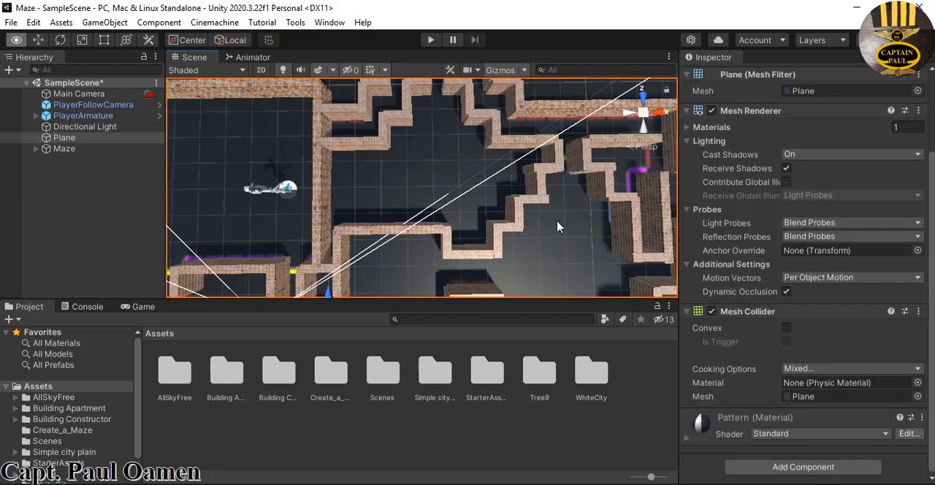
pyautogui.scroll(-1, 552, 216)
pyautogui.moveTo(552, 217)
pyautogui.mouseDown(button='middle')
pyautogui.moveTo(557, 198)
pyautogui.moveTo(552, 208)
pyautogui.mouseUp(button='middle')
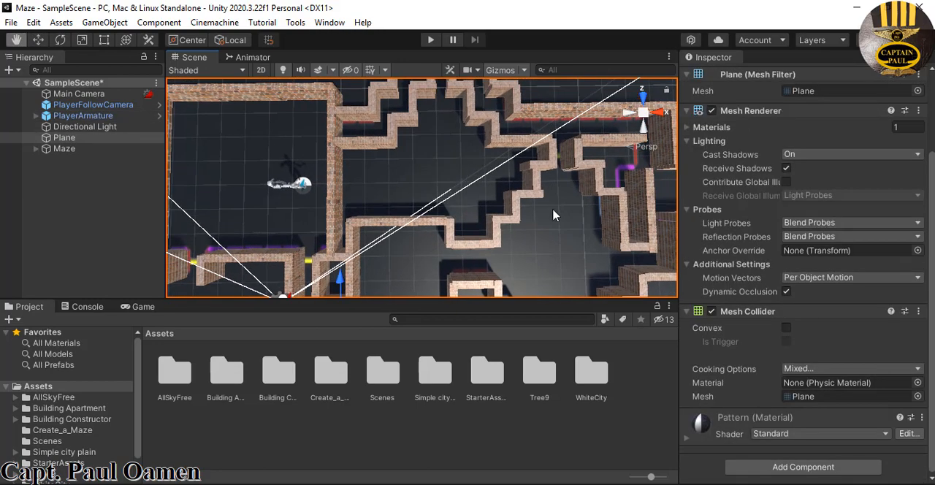
pyautogui.scroll(-5, 552, 198)
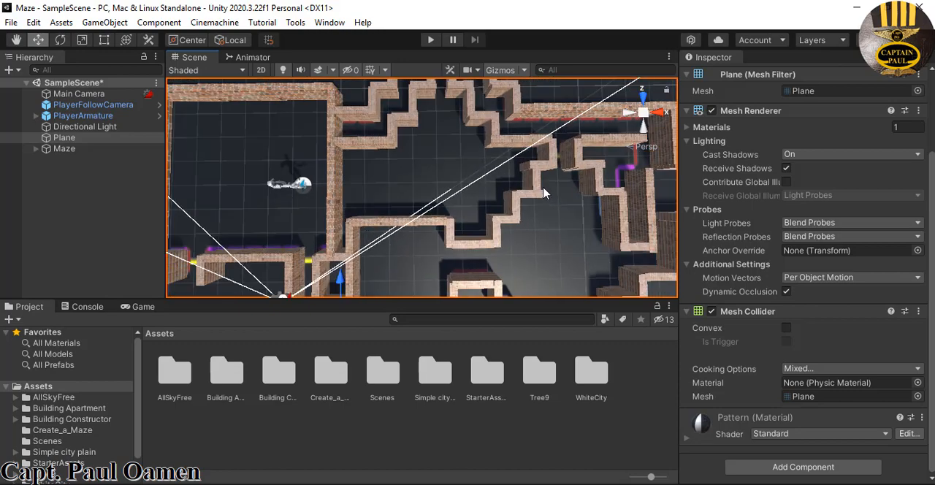
pyautogui.scroll(-2, 542, 194)
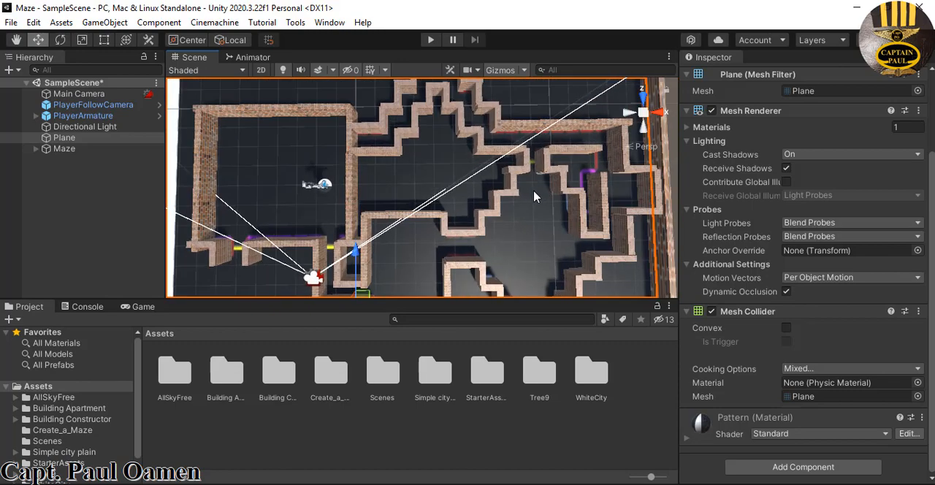
pyautogui.click(642, 97)
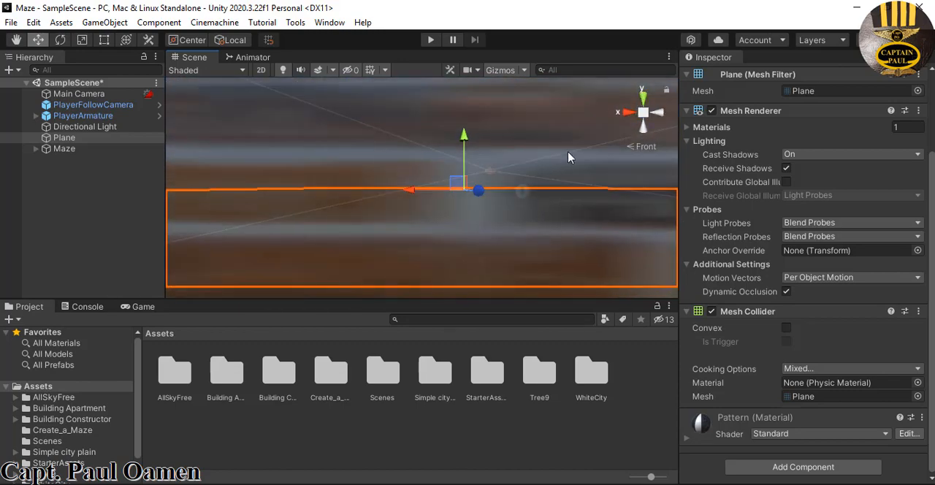
pyautogui.scroll(-5, 551, 180)
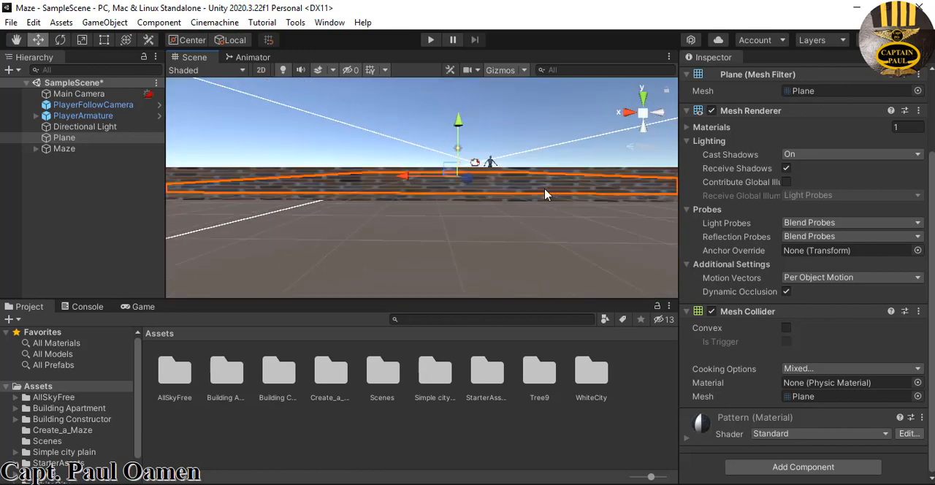
pyautogui.scroll(-3, 545, 194)
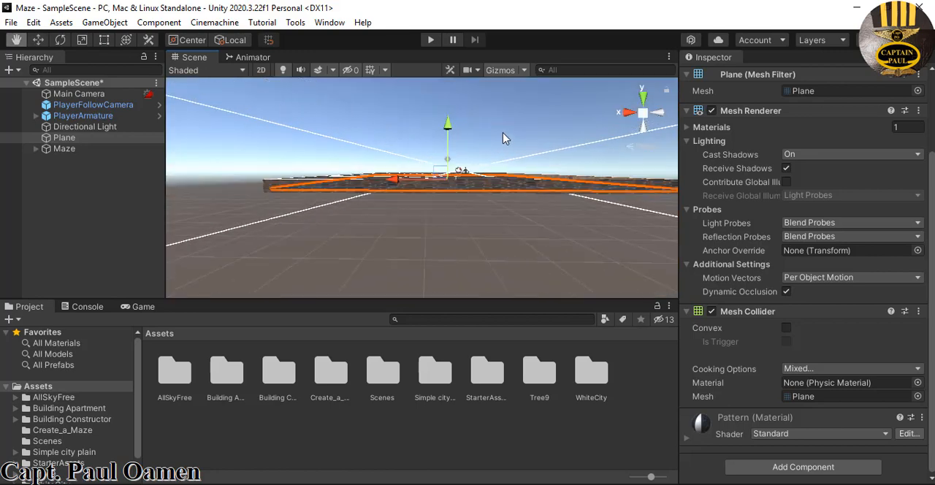
# Open the Environment section of the scene's Lighting settings
pyautogui.click(329, 23)
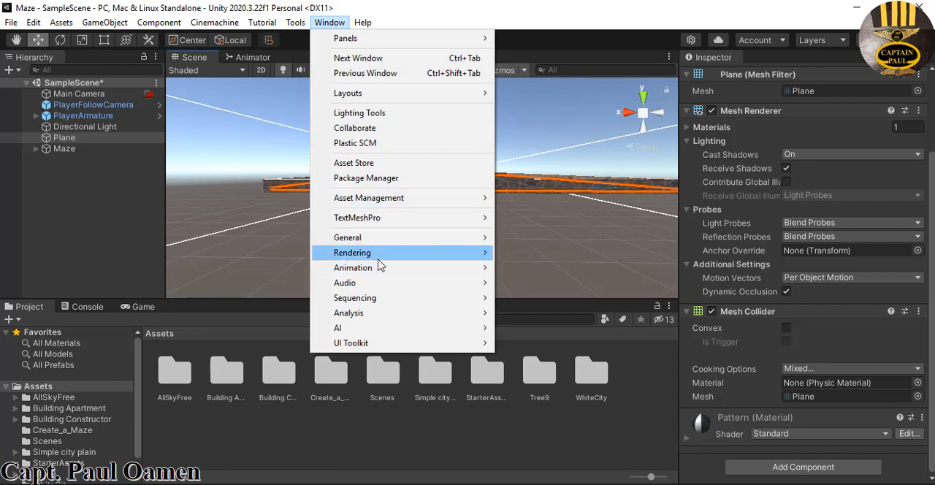
pyautogui.moveTo(382, 254)
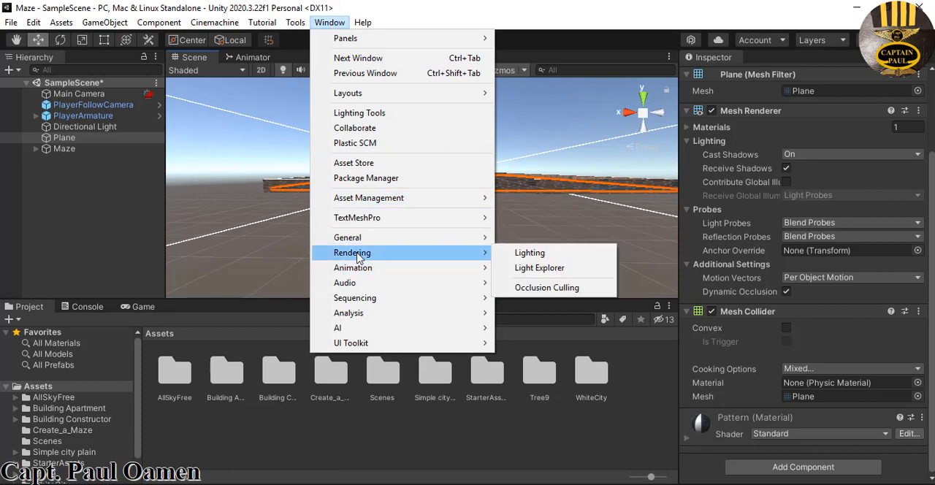
pyautogui.click(535, 260)
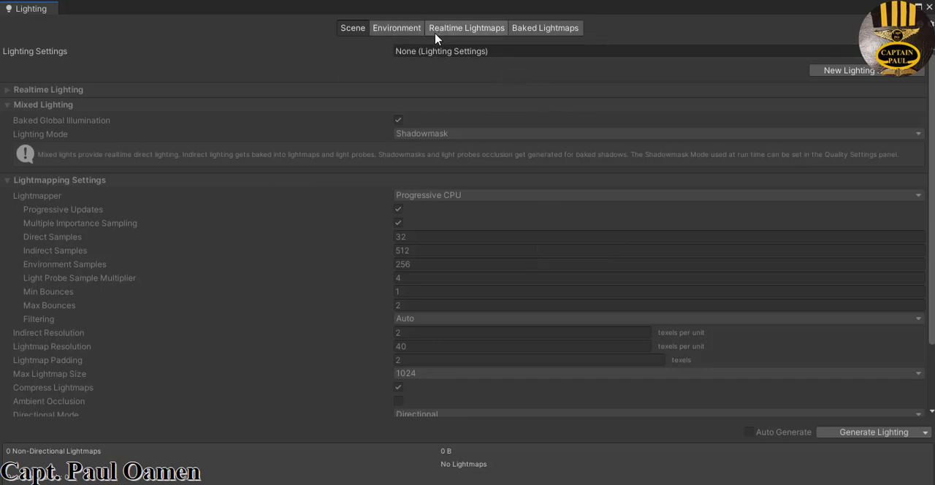
pyautogui.click(399, 33)
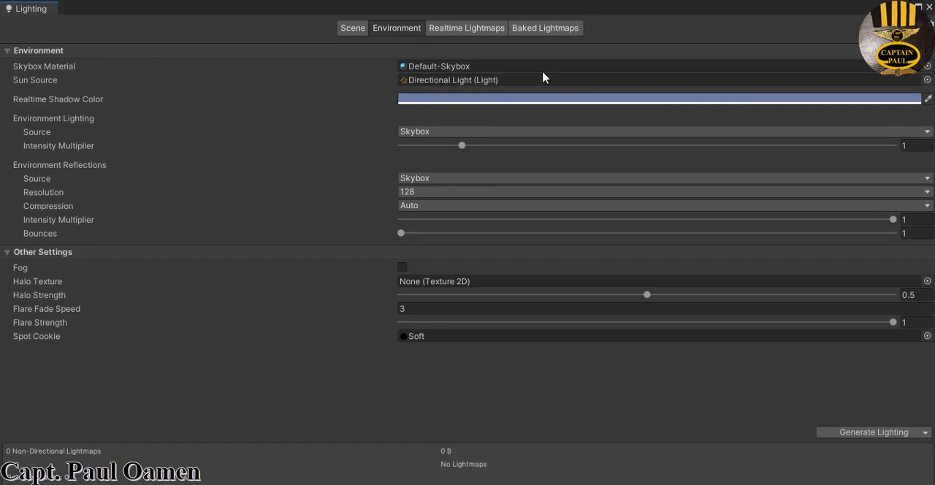
# Set the Skybox Material to Epic_BlueSunset and close the Lighting window
pyautogui.click(927, 67)
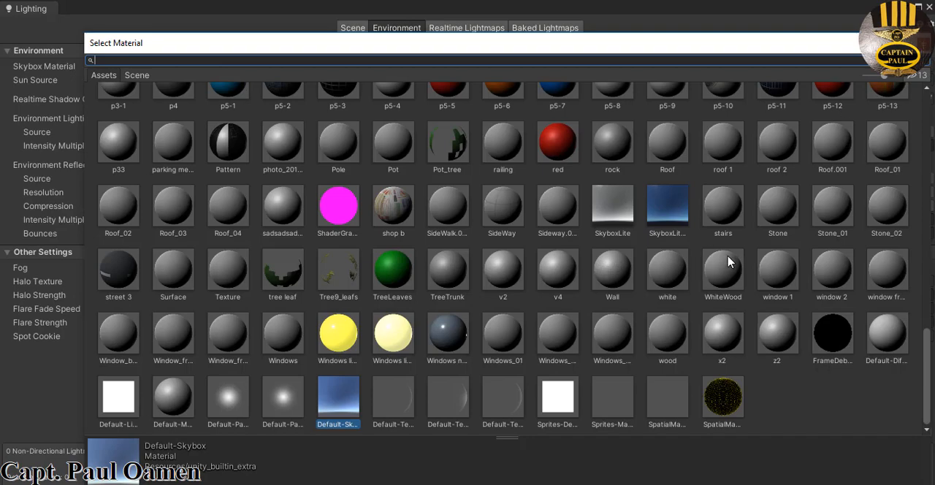
pyautogui.scroll(3, 901, 435)
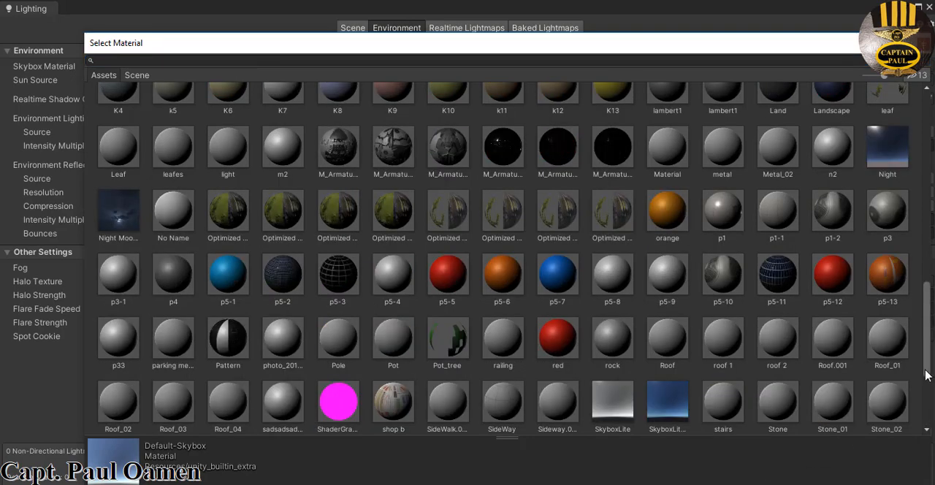
pyautogui.scroll(9, 926, 375)
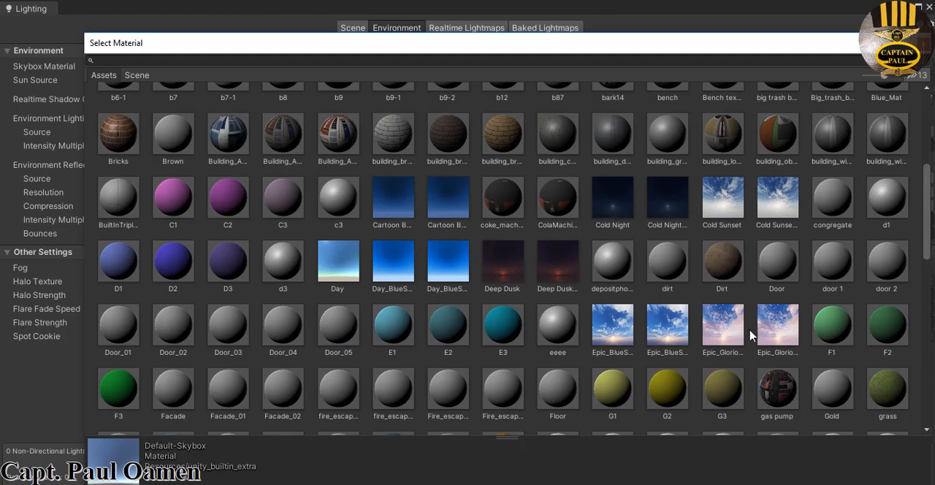
pyautogui.click(630, 321)
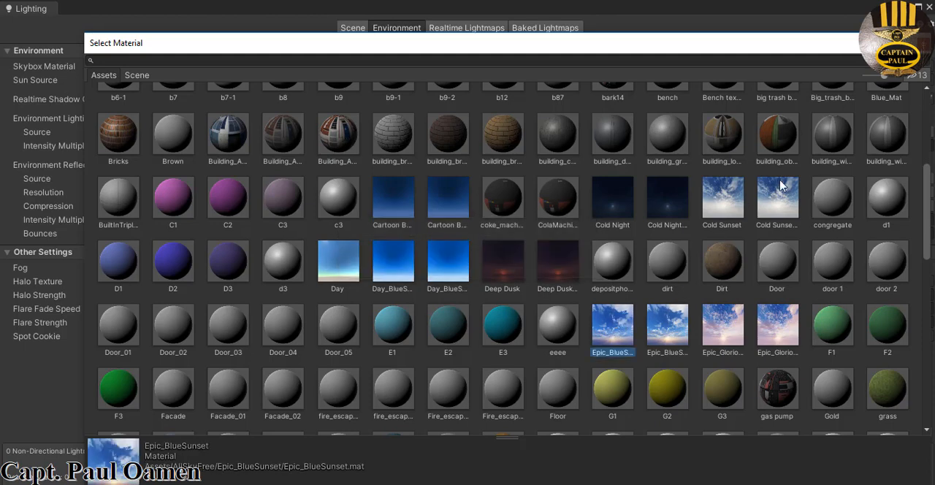
pyautogui.click(918, 43)
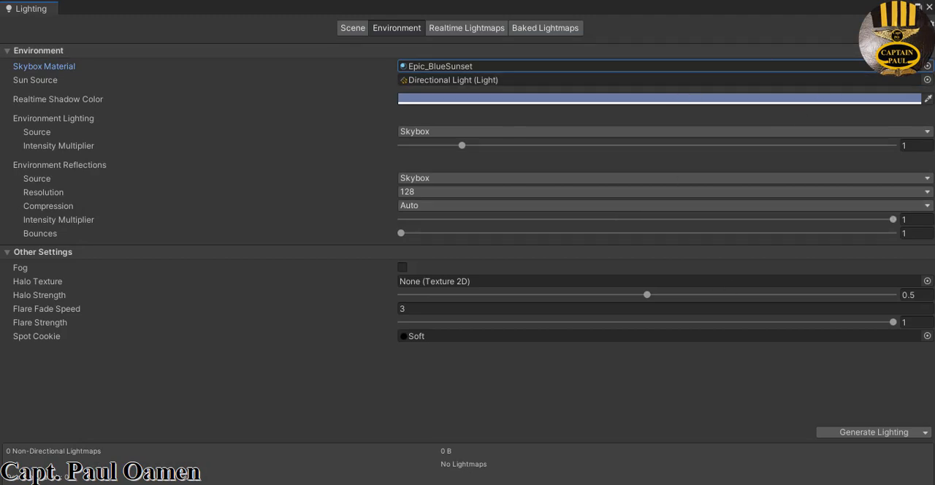
pyautogui.moveTo(848, 16); pyautogui.dragTo(817, 62)
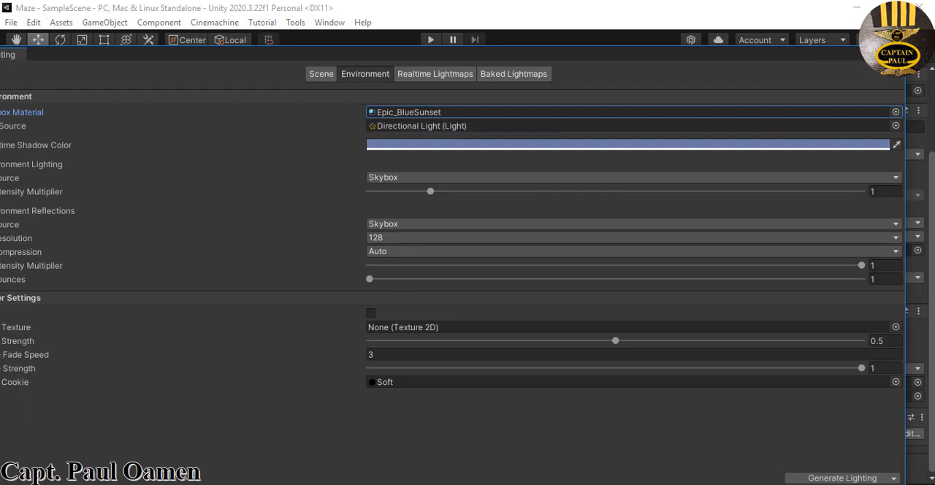
pyautogui.click(885, 53)
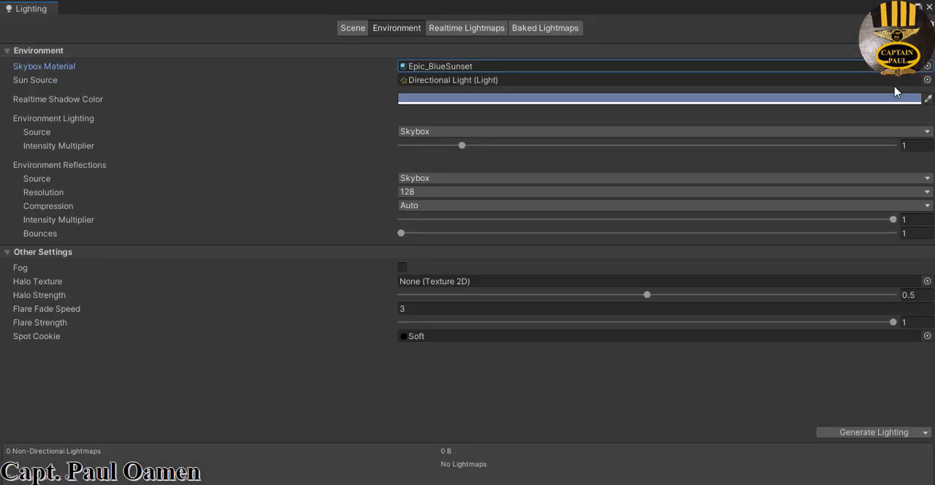
pyautogui.click(927, 6)
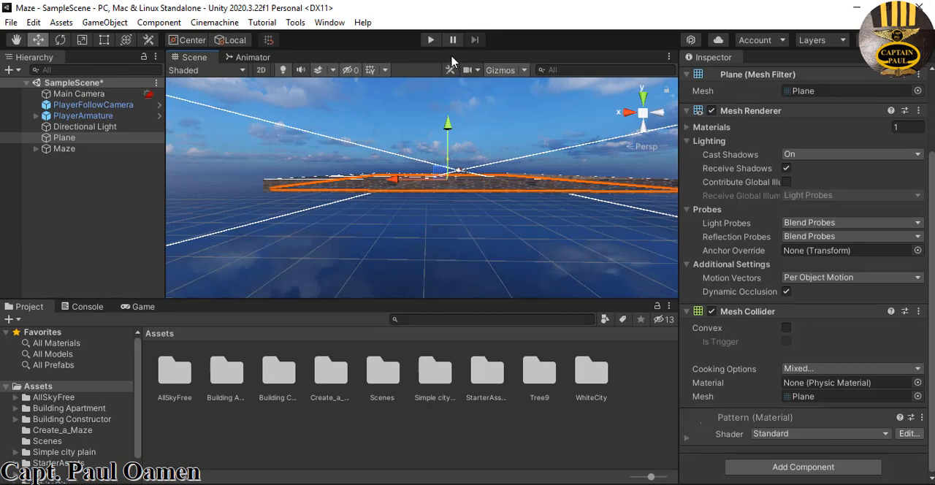
# Run the scene to check the maze under the blue sunset sky
pyautogui.click(431, 40)
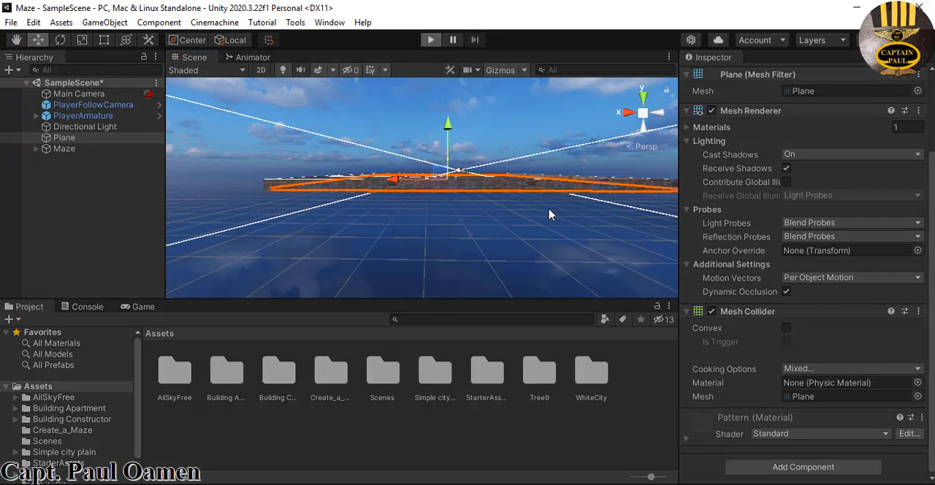
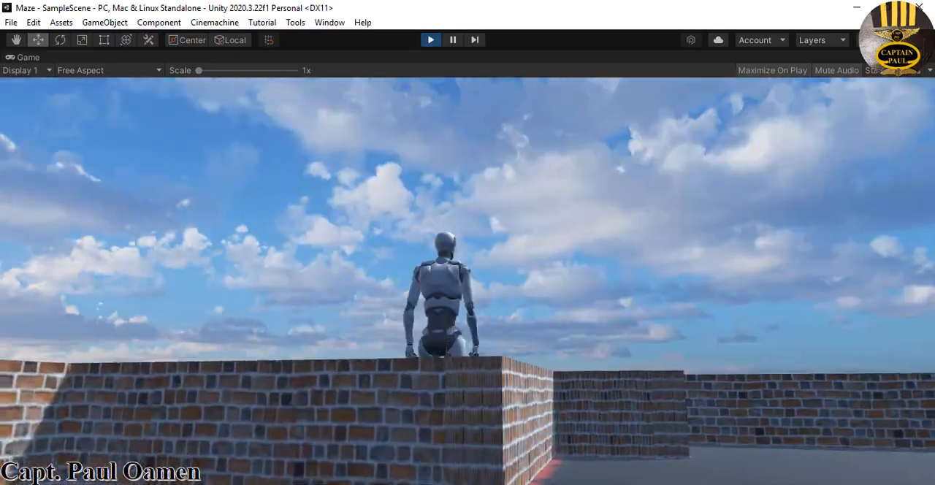
# Walk the player forward through the maze passages to check the walls and sky, and stop the play test
pyautogui.press('w')
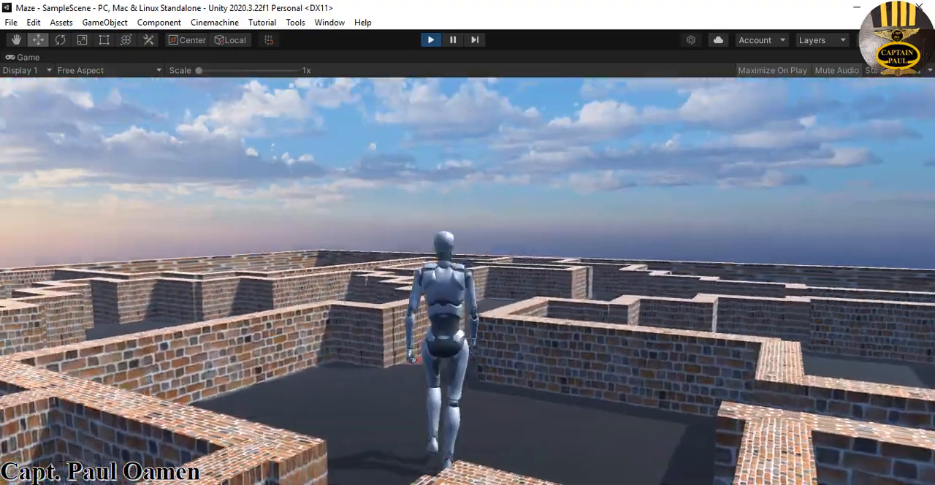
pyautogui.press('w')
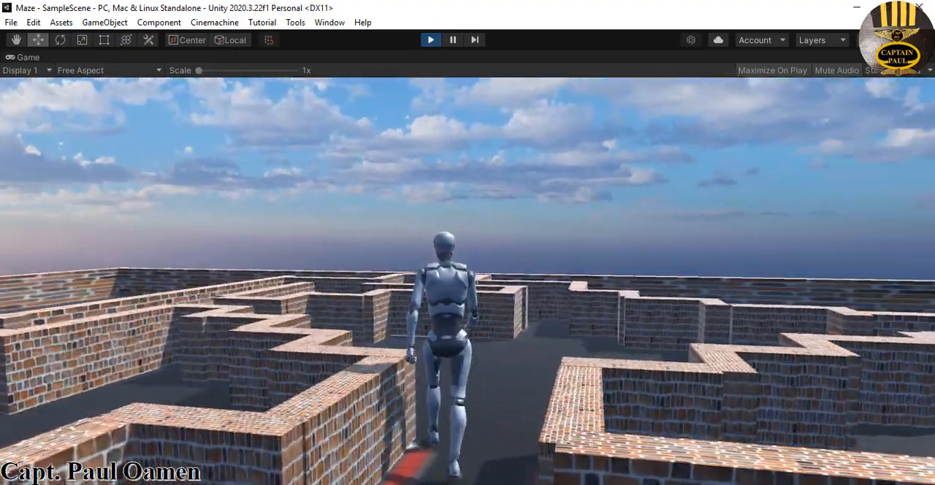
pyautogui.press('w')
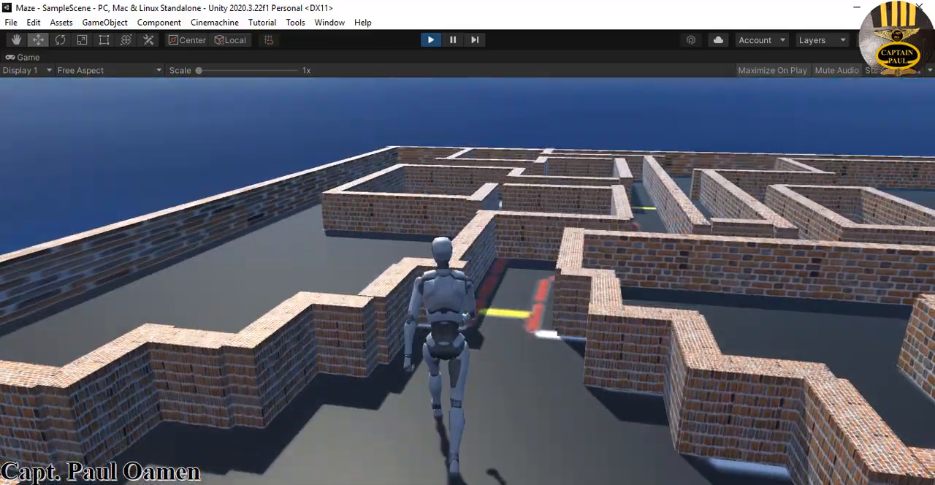
pyautogui.press('w')
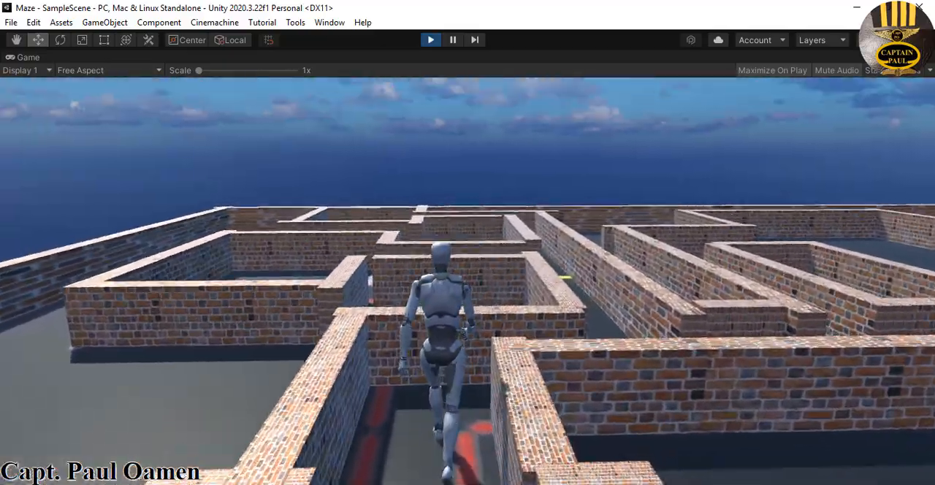
pyautogui.press('w')
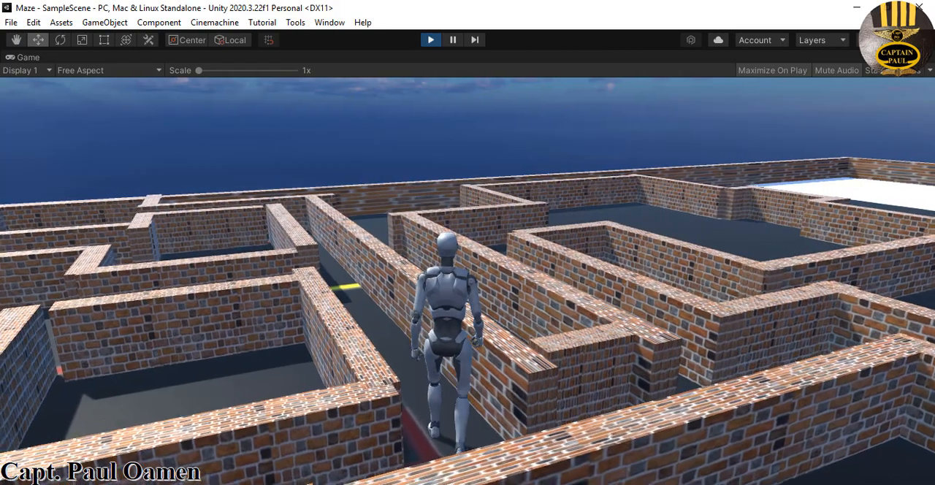
pyautogui.press('w')
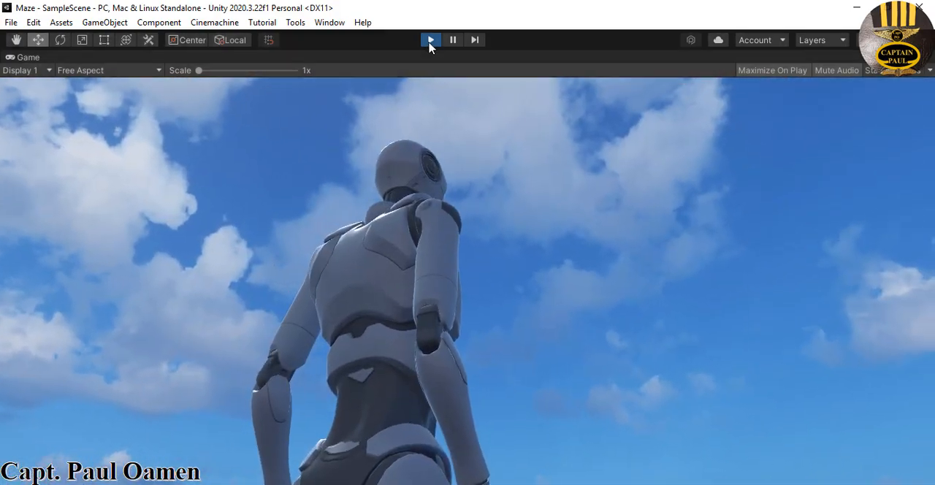
pyautogui.click(430, 40)
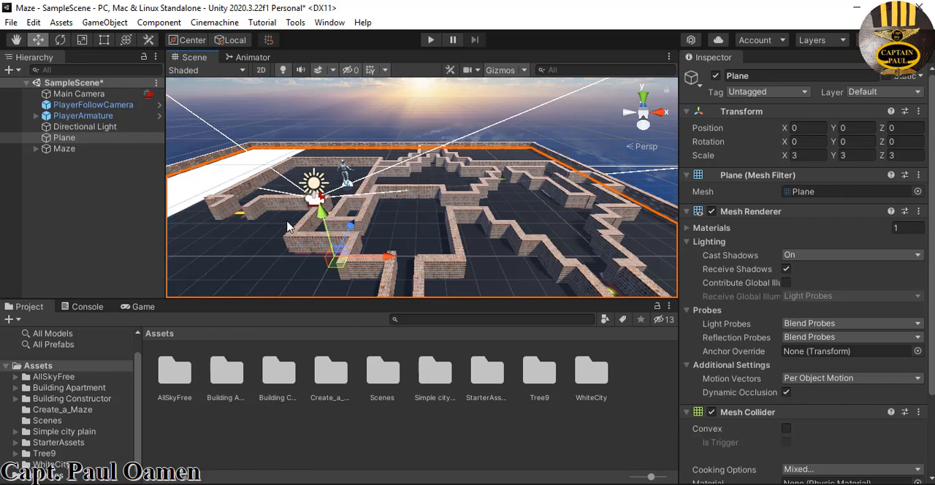
# Add the Land prefab from Building Constructor's models/building/prefabs folder to the maze scene
pyautogui.click(139, 437)
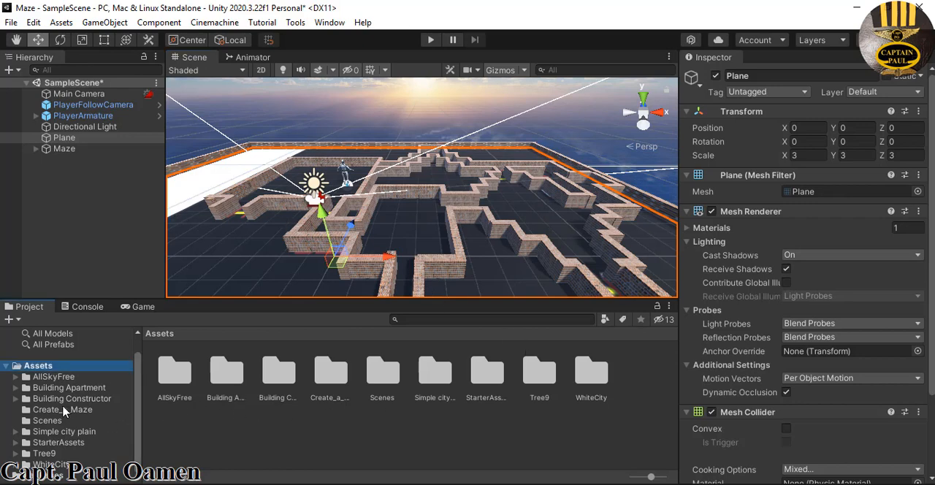
pyautogui.click(87, 401)
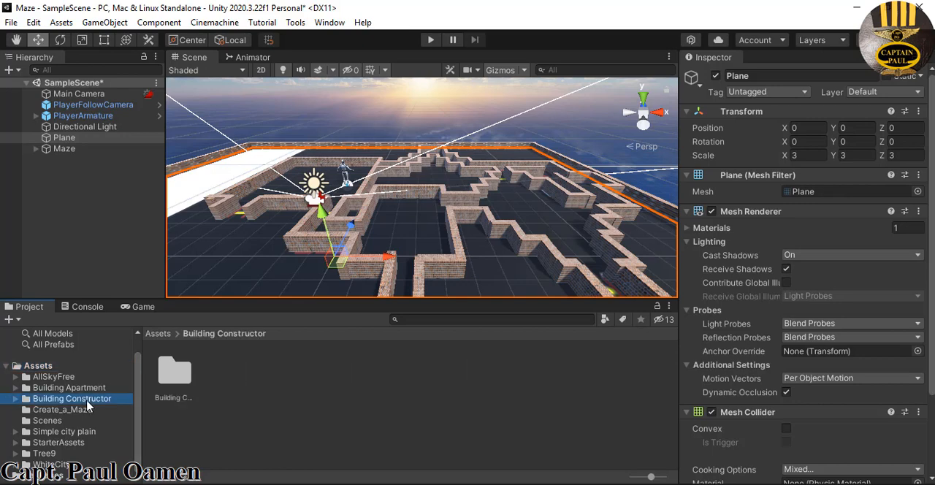
pyautogui.doubleClick(172, 376)
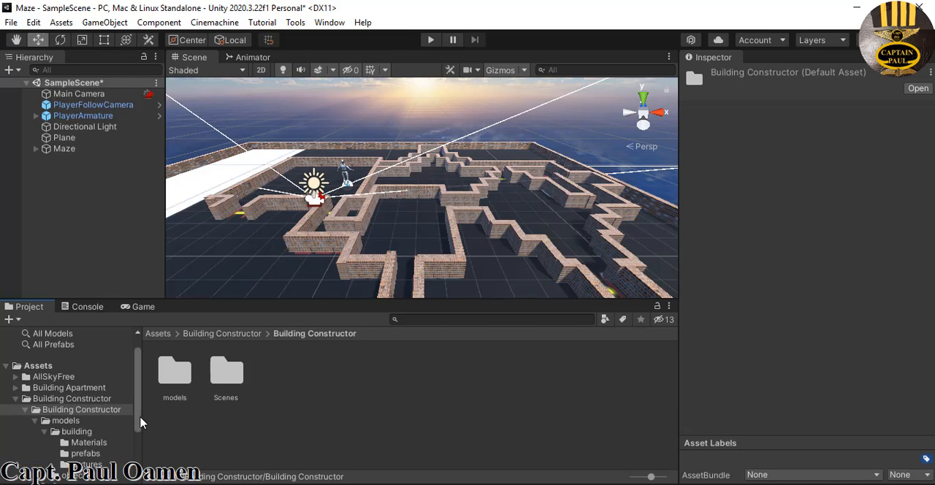
pyautogui.scroll(-1, 139, 421)
pyautogui.click(85, 432)
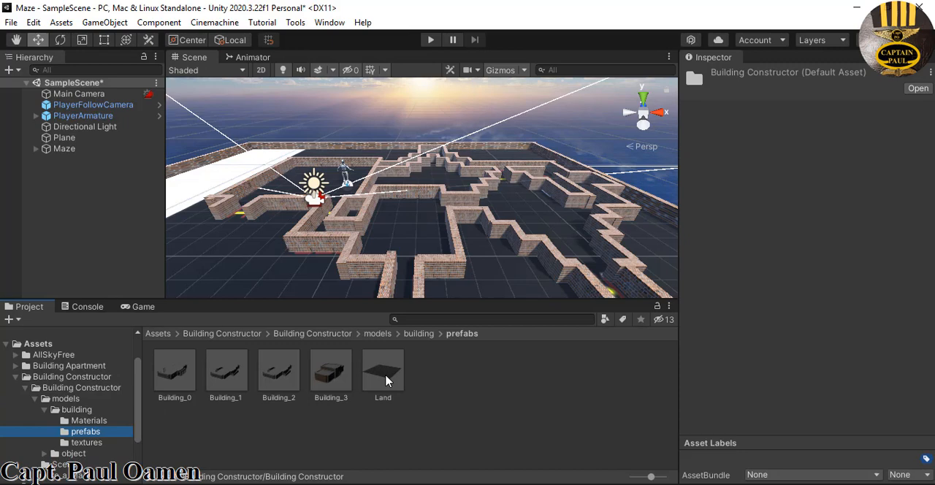
pyautogui.moveTo(386, 380); pyautogui.dragTo(390, 269)
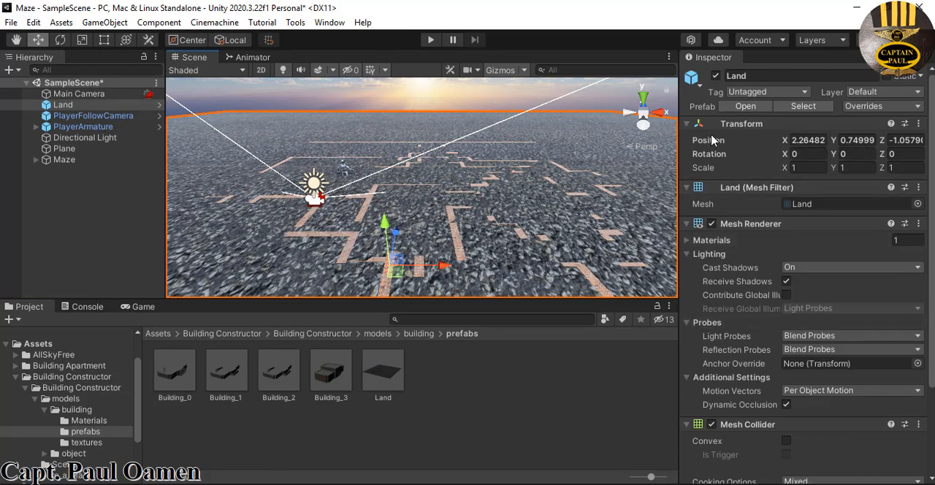
# Set the Land object's position to 0 on X, Y and Z
pyautogui.click(812, 139)
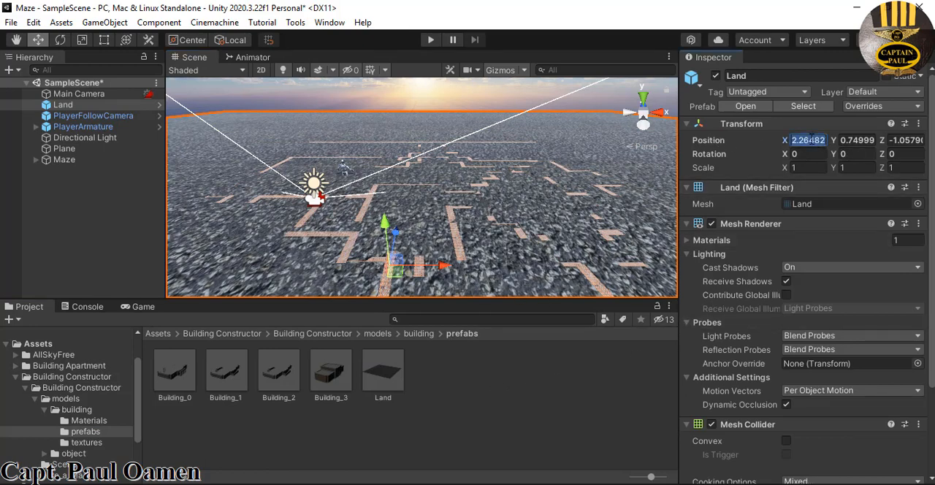
pyautogui.write('0')
pyautogui.press('Tab')
pyautogui.write('0')
pyautogui.press('Tab')
pyautogui.write('0')
pyautogui.press('Tab')
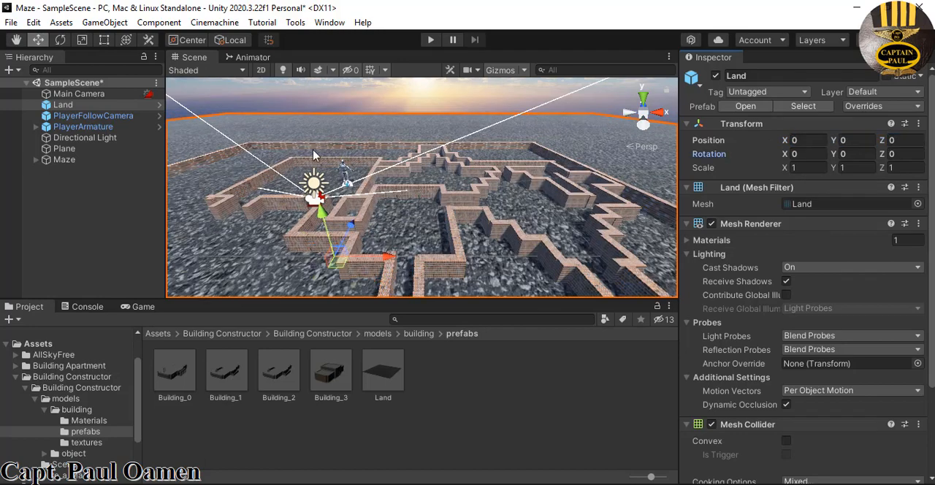
# Select the Plane and test-run the scene with the Land ground in place, then stop it
pyautogui.click(64, 149)
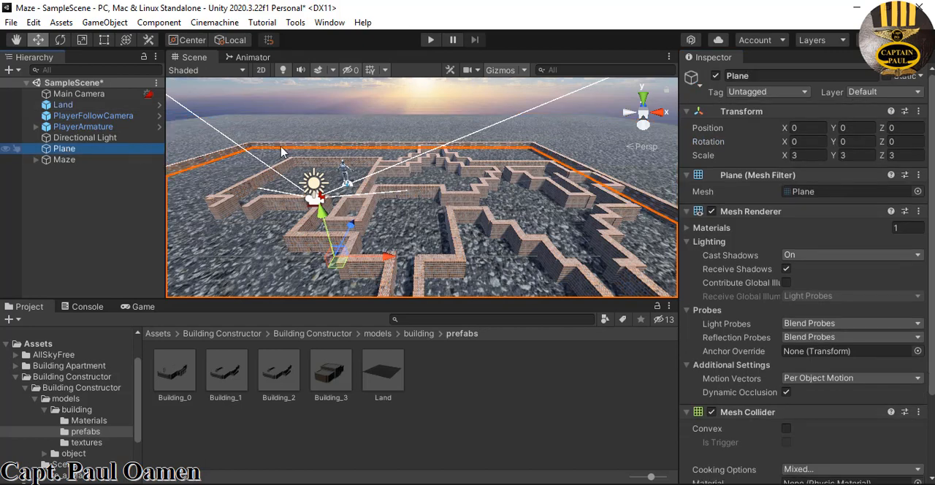
pyautogui.click(432, 41)
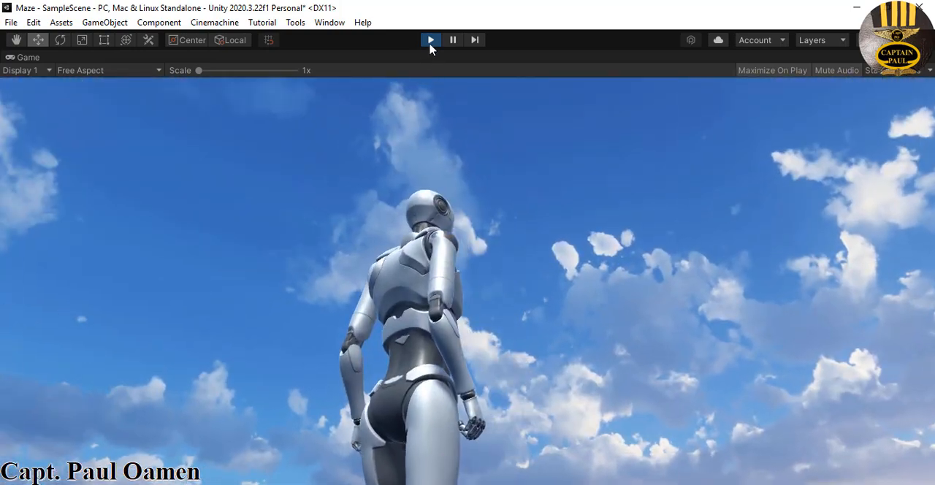
pyautogui.click(431, 40)
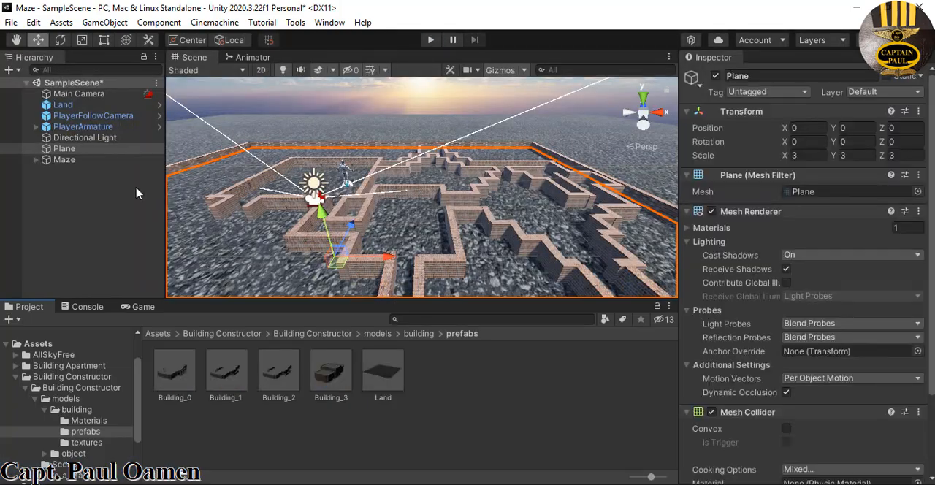
# Deactivate the Plane object and test-run the scene with Land as the only ground
pyautogui.click(89, 151)
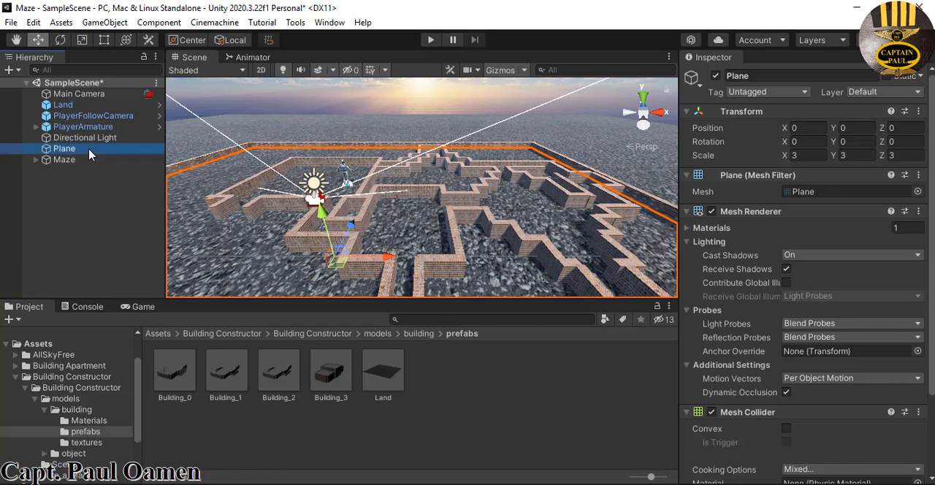
pyautogui.click(715, 75)
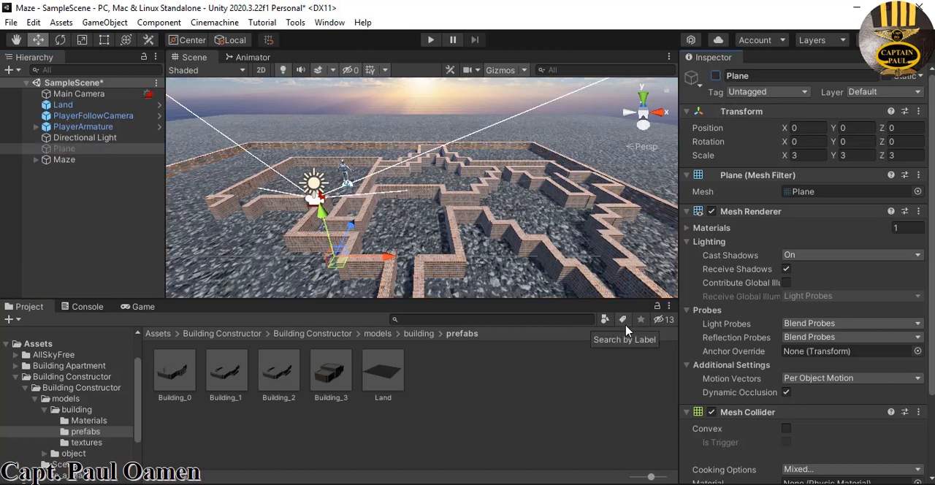
pyautogui.click(485, 266)
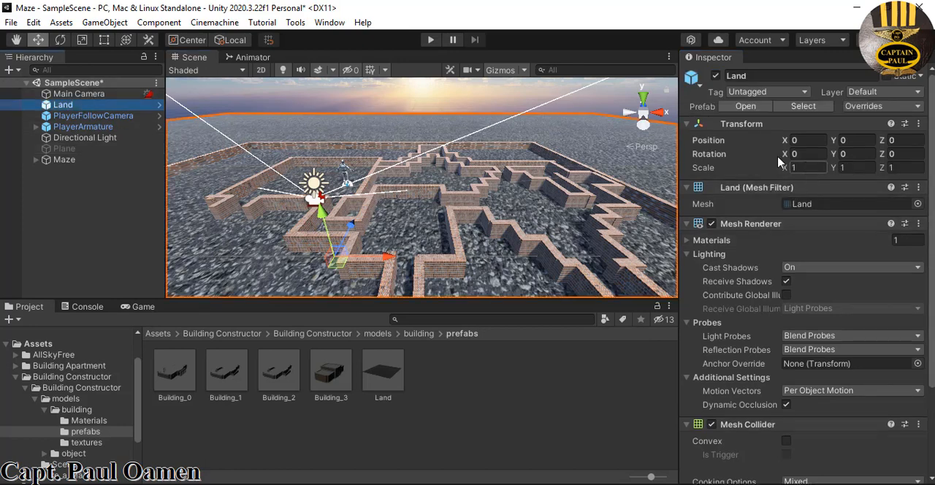
pyautogui.click(431, 40)
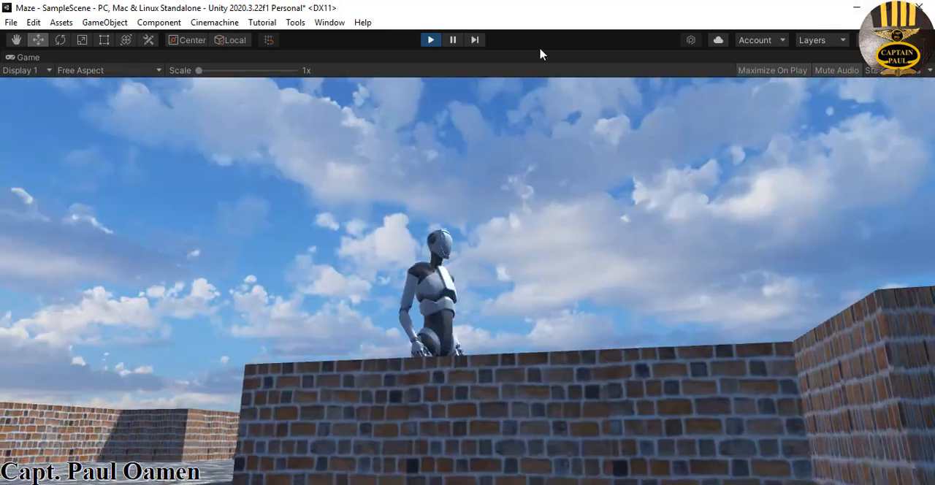
pyautogui.click(432, 41)
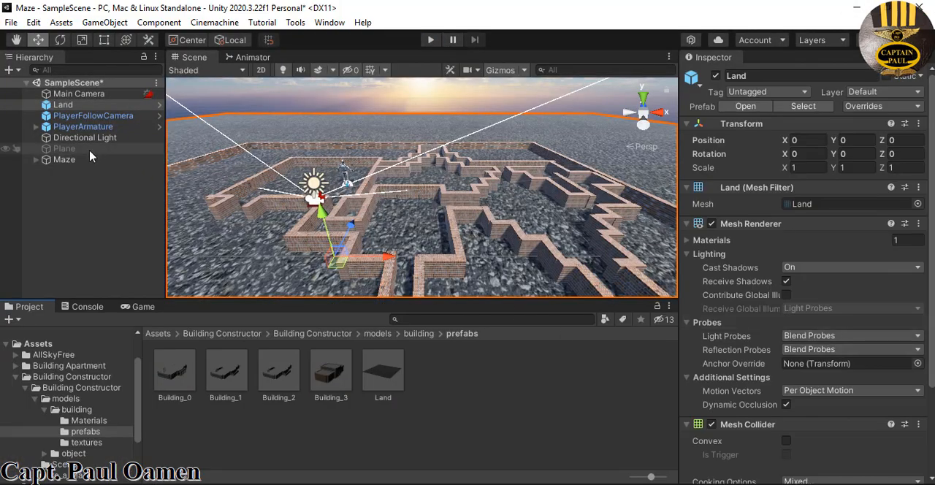
# Lower the Land object slightly by setting its Y position to -0.1
pyautogui.click(78, 107)
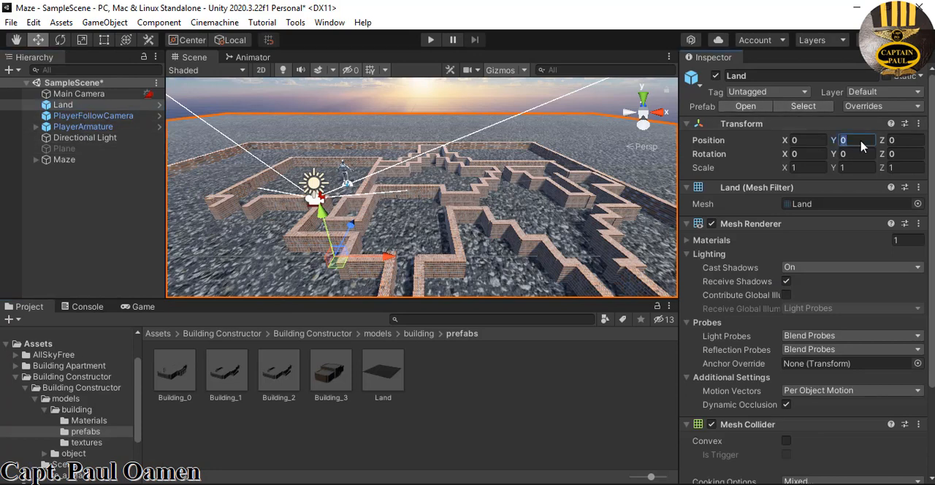
pyautogui.write('-0.5')
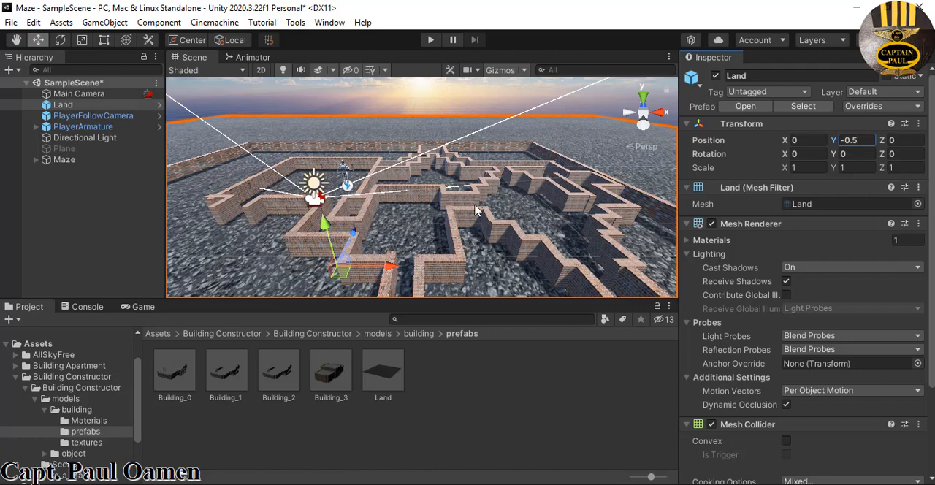
pyautogui.scroll(6, 475, 210)
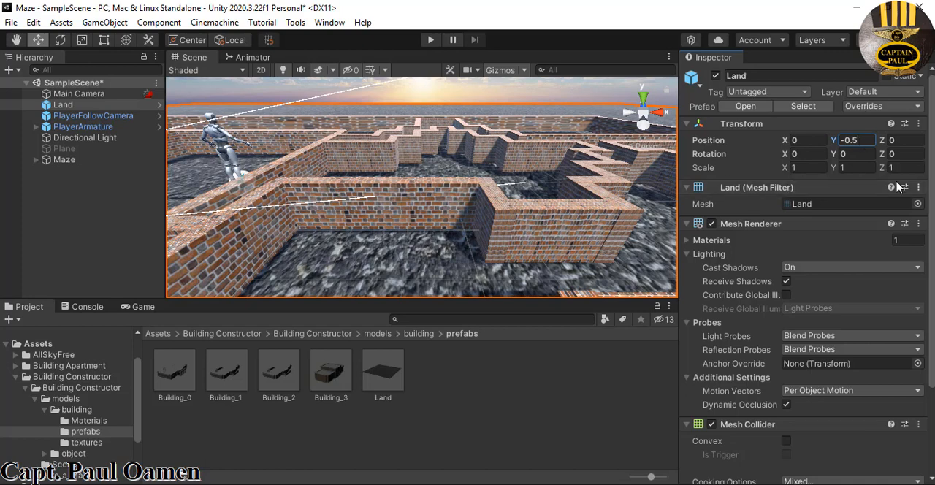
pyautogui.press('BackSpace')
pyautogui.write('1')
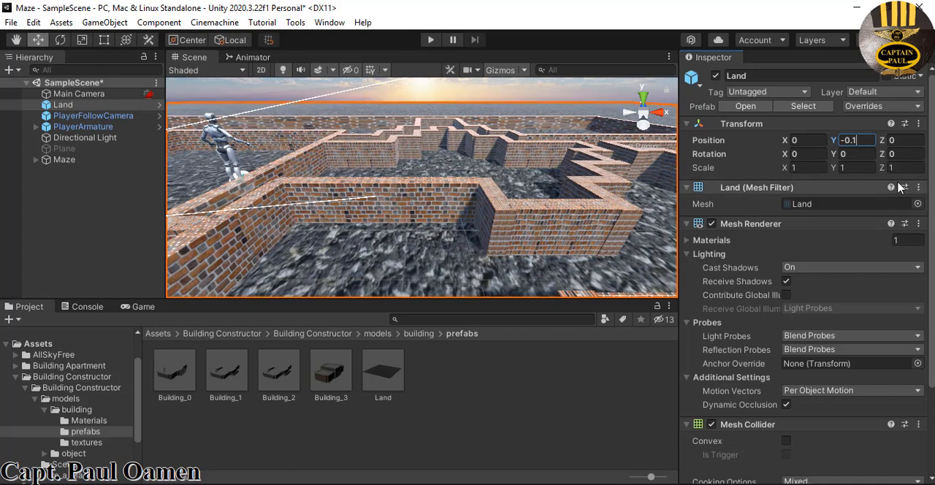
# Run the scene, walk the player to a maze wall and jump repeatedly against it, and stop the play test
pyautogui.click(430, 44)
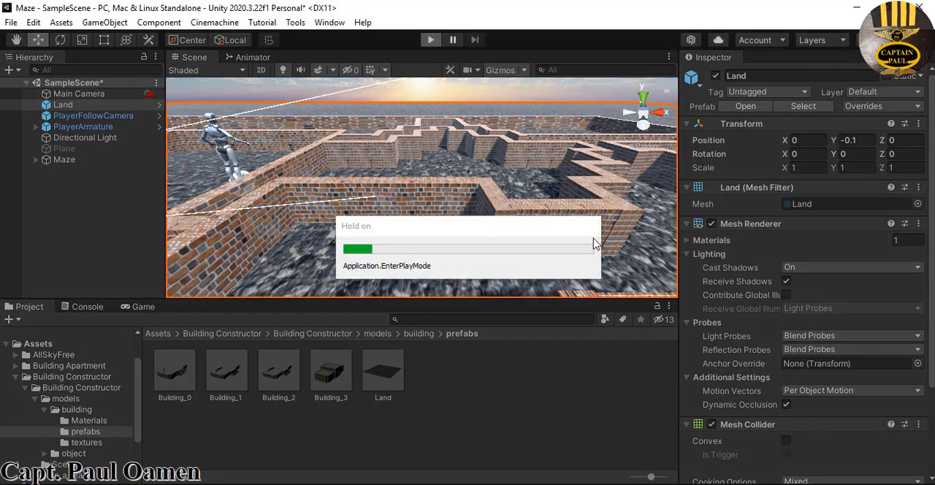
pyautogui.press('w')
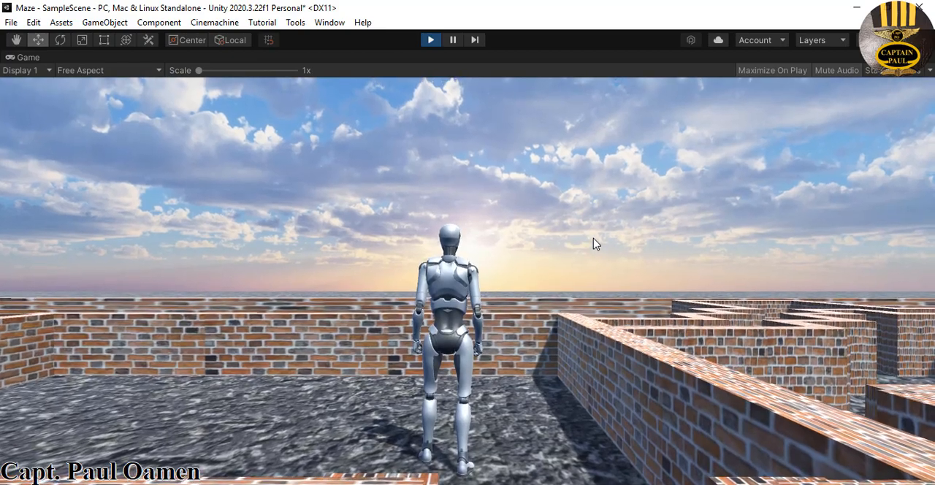
pyautogui.press('space')
pyautogui.press('space')
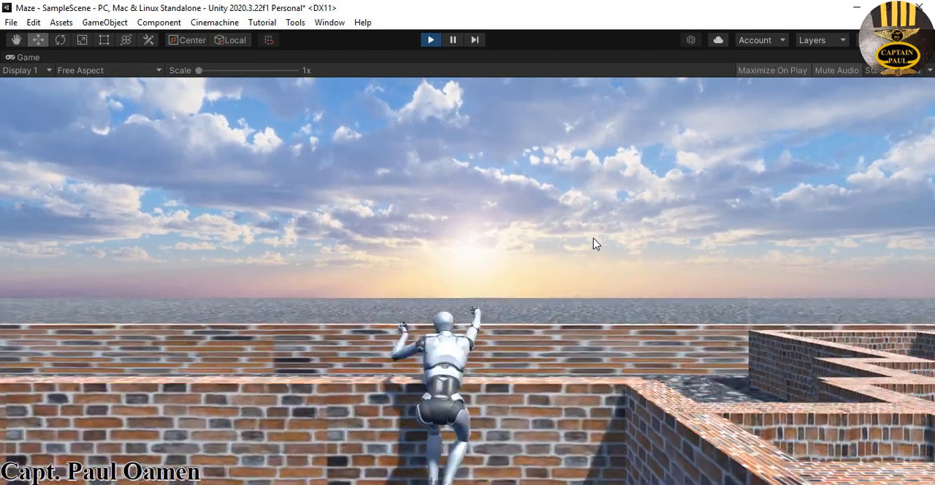
pyautogui.press('space')
pyautogui.press('space')
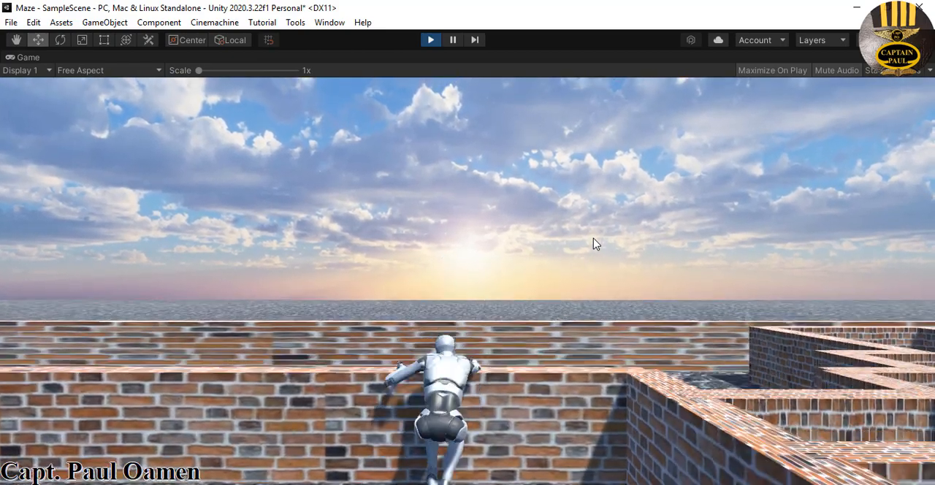
pyautogui.press('space')
pyautogui.press('space')
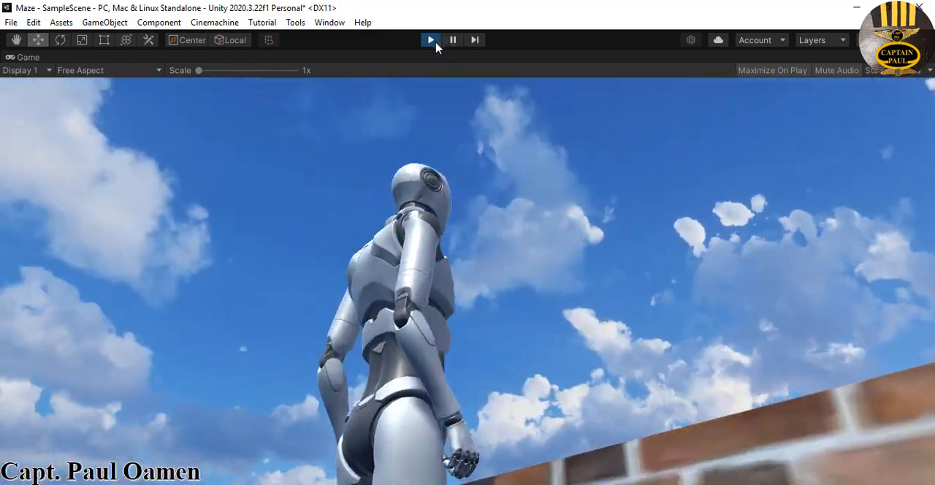
pyautogui.click(431, 40)
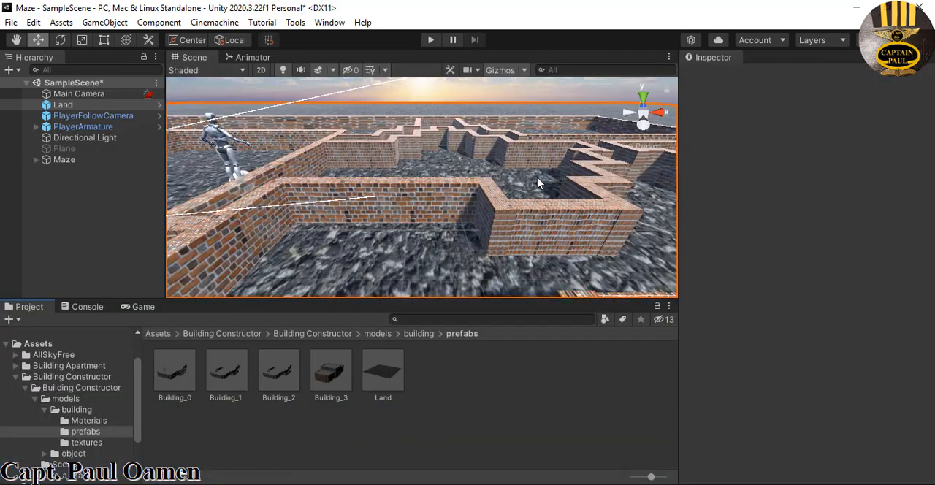
# Set the Land object's scale to 2 on X, Y and Z and run the scene on the enlarged ground
pyautogui.click(102, 106)
pyautogui.click(816, 170)
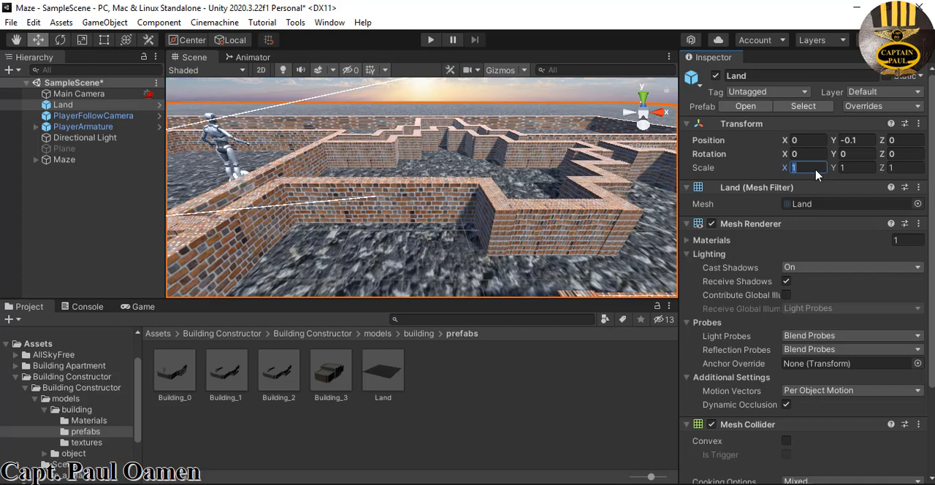
pyautogui.write('222')
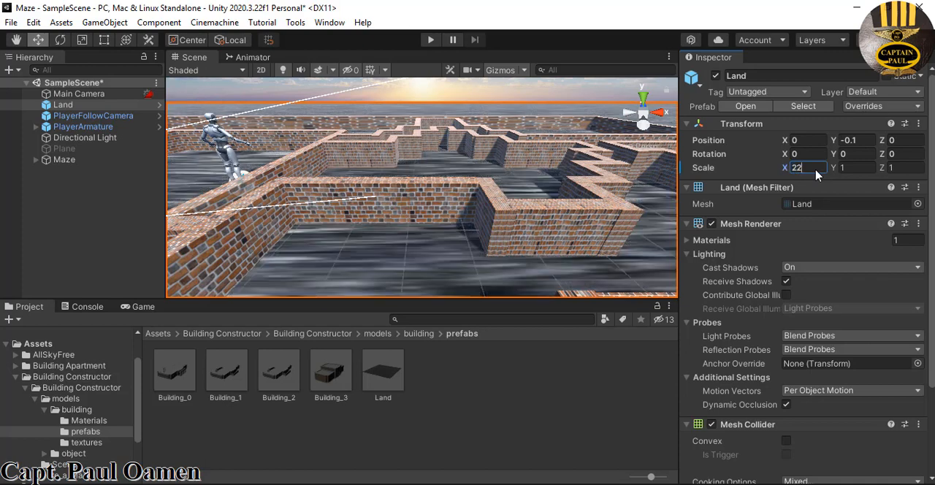
pyautogui.press('BackSpace')
pyautogui.press('BackSpace')
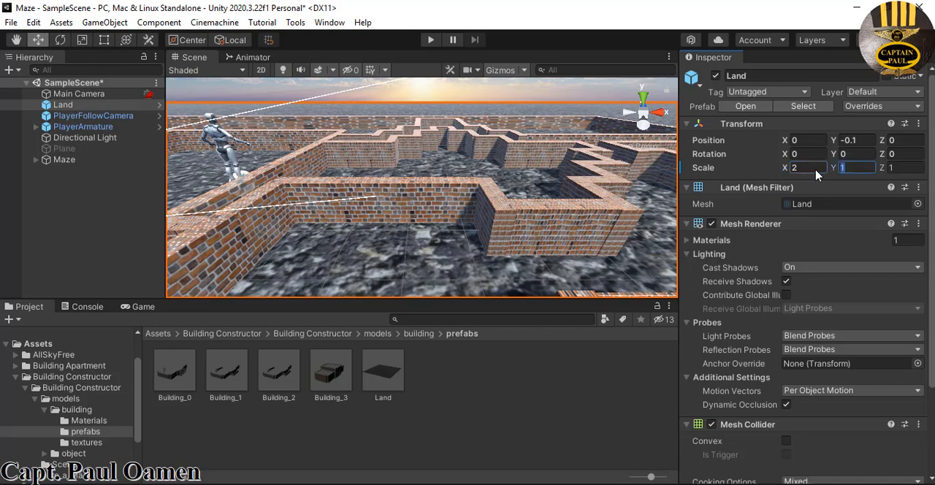
pyautogui.write('2')
pyautogui.press('Tab')
pyautogui.write('2')
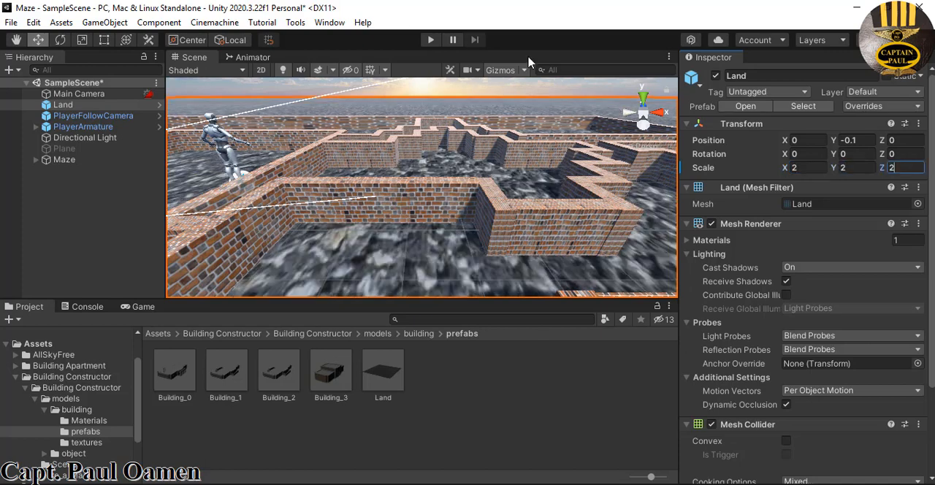
pyautogui.click(432, 41)
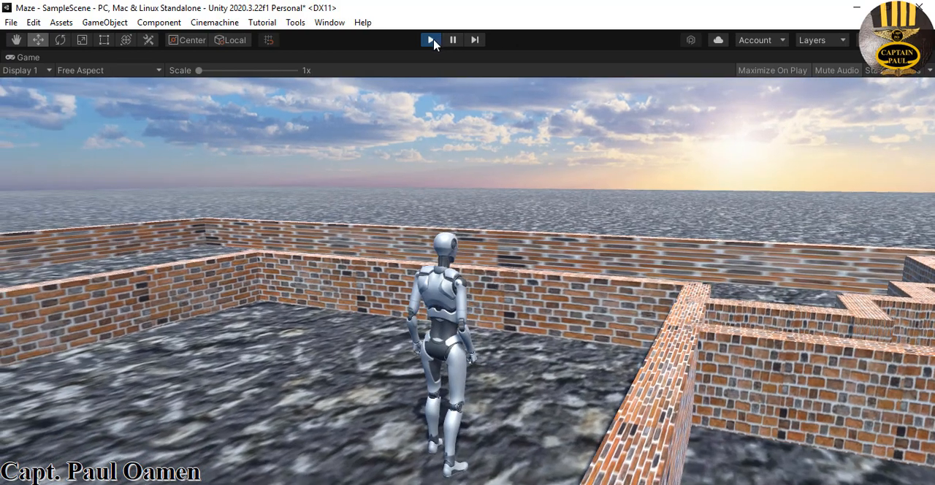
# Stop the play test and look over the maze on the enlarged ground from the top view
pyautogui.click(431, 39)
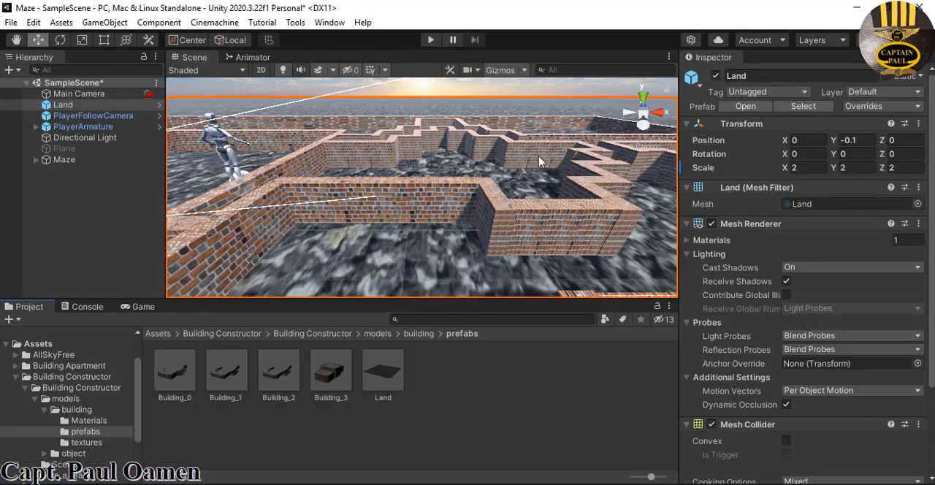
pyautogui.rightClick(646, 117)
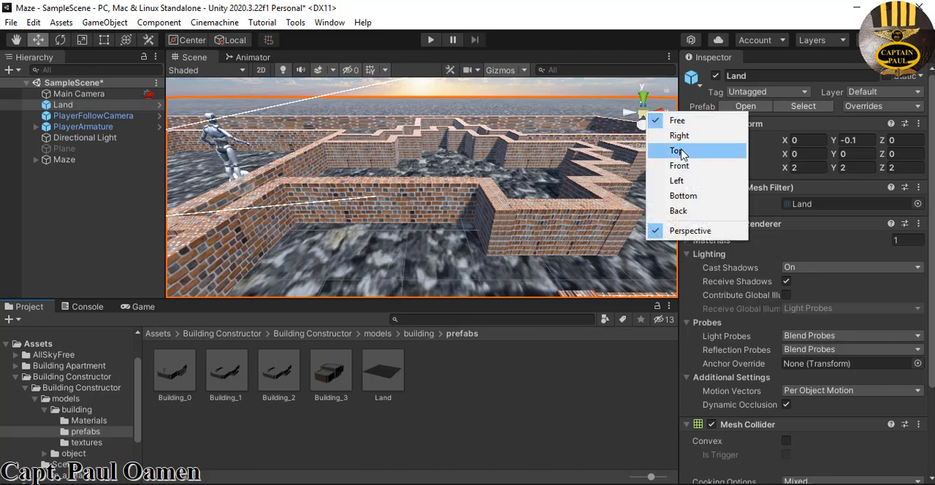
pyautogui.click(654, 150)
pyautogui.scroll(-10, 655, 150)
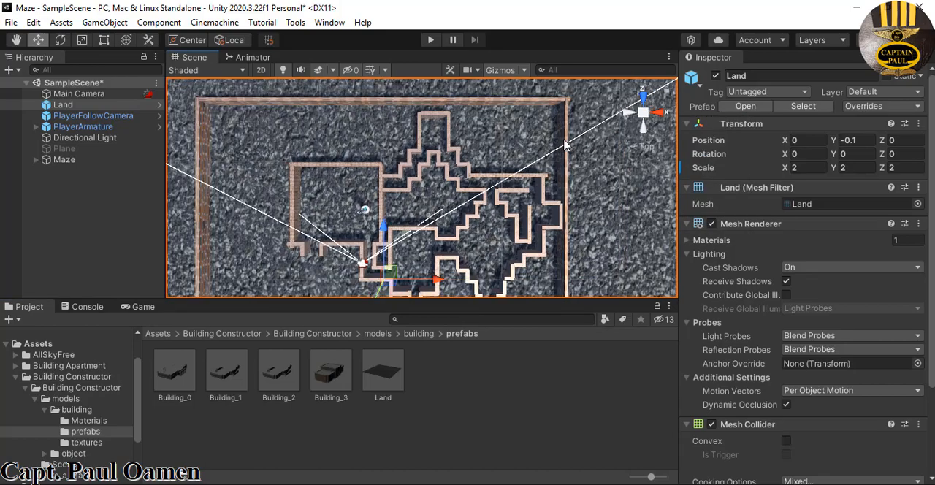
pyautogui.scroll(-8, 568, 146)
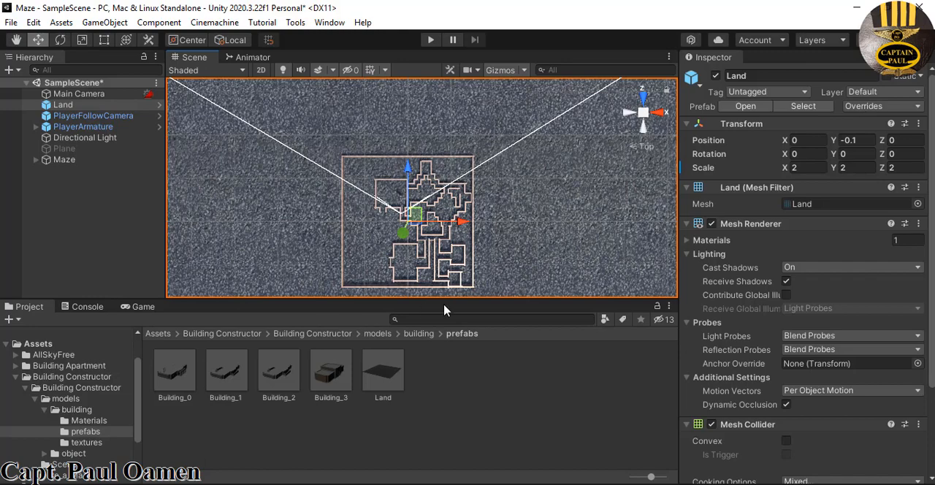
pyautogui.scroll(10, 574, 175)
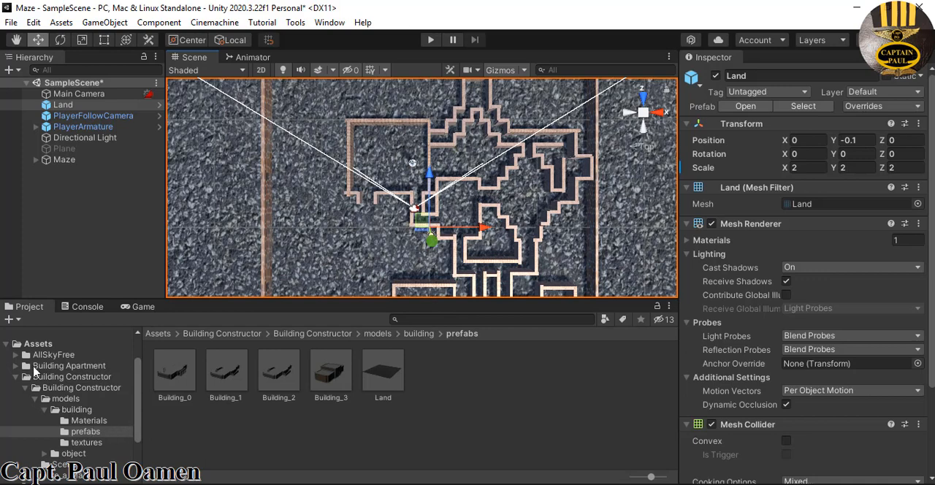
# Open the Buildings folder in WhiteCity's Prefabs and place building 13 beside the maze at about X -18.3, Z 1.7
pyautogui.click(27, 389)
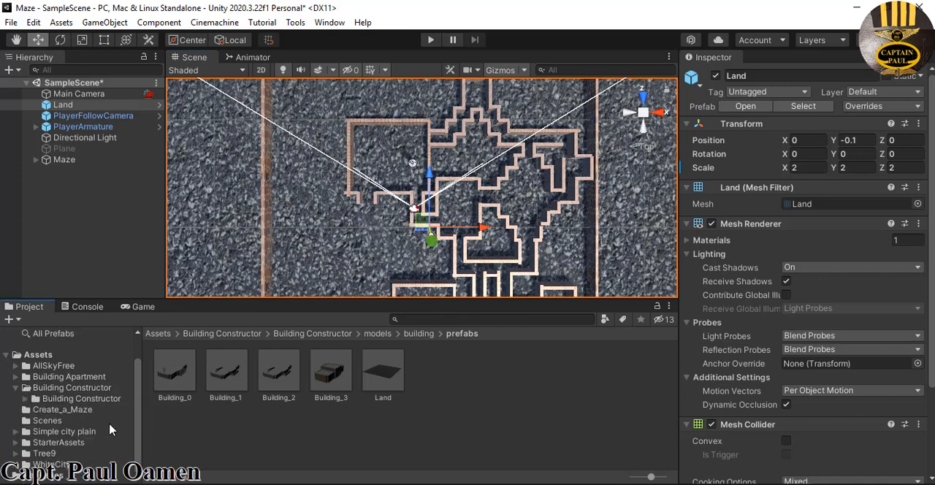
pyautogui.click(52, 465)
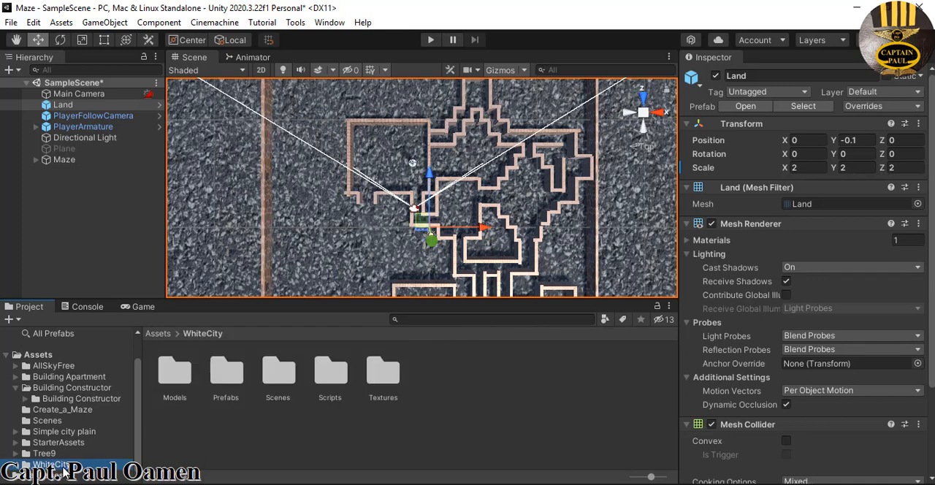
pyautogui.press('F2')
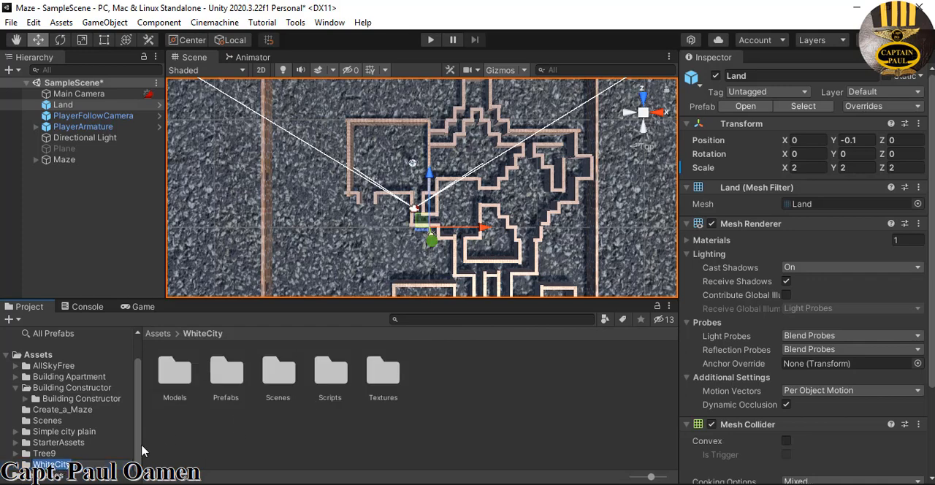
pyautogui.click(22, 466)
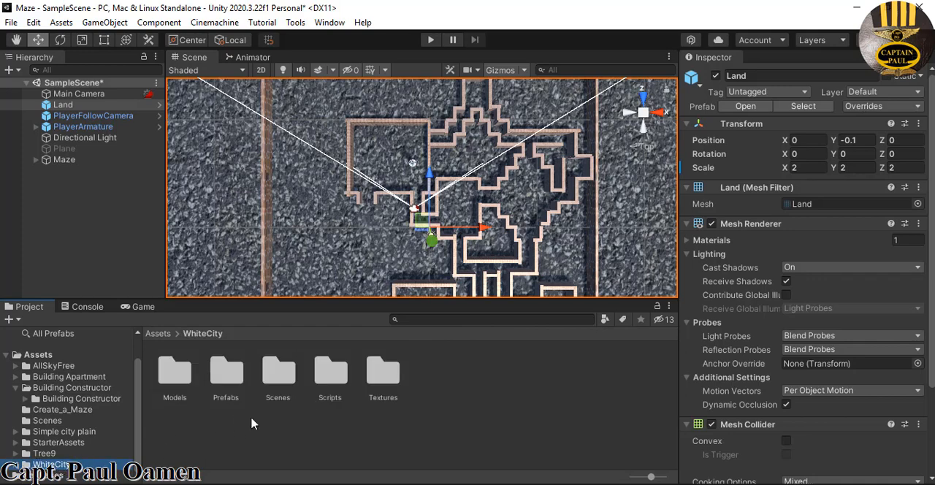
pyautogui.doubleClick(230, 377)
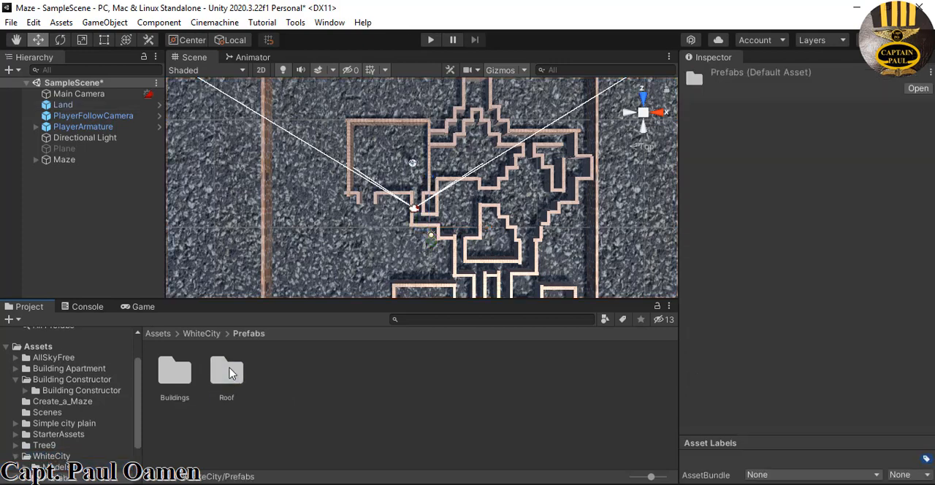
pyautogui.click(230, 373)
pyautogui.doubleClick(175, 377)
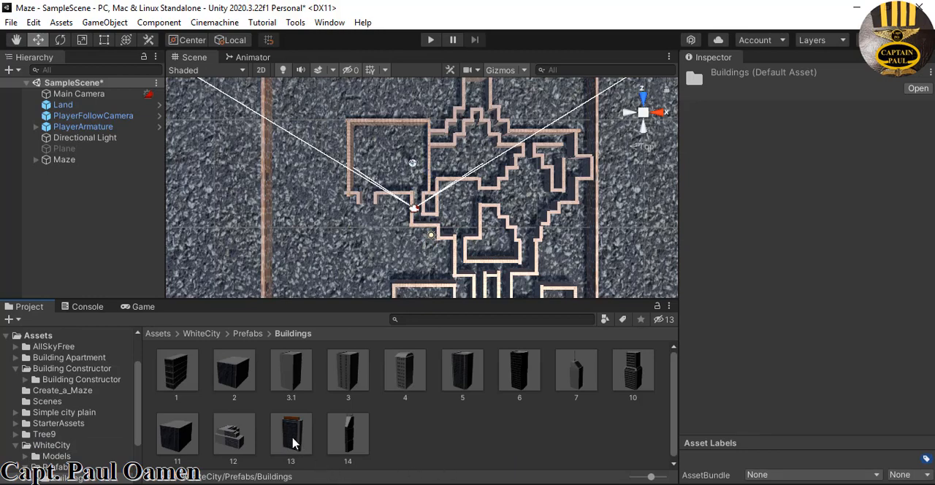
pyautogui.moveTo(294, 443); pyautogui.dragTo(235, 210)
# Return the scene to a perspective view and move building 13 to the far side of the maze, at about X -1.3, Z 27.1
pyautogui.rightClick(643, 114)
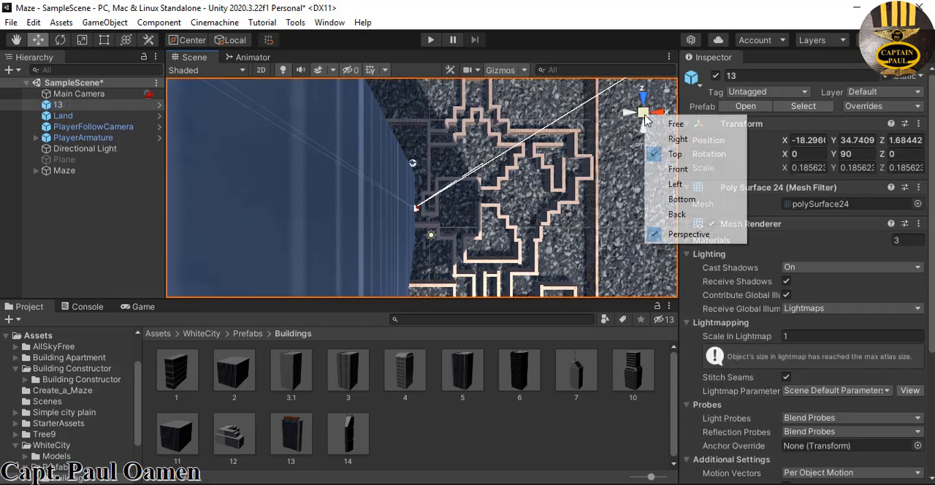
pyautogui.click(670, 131)
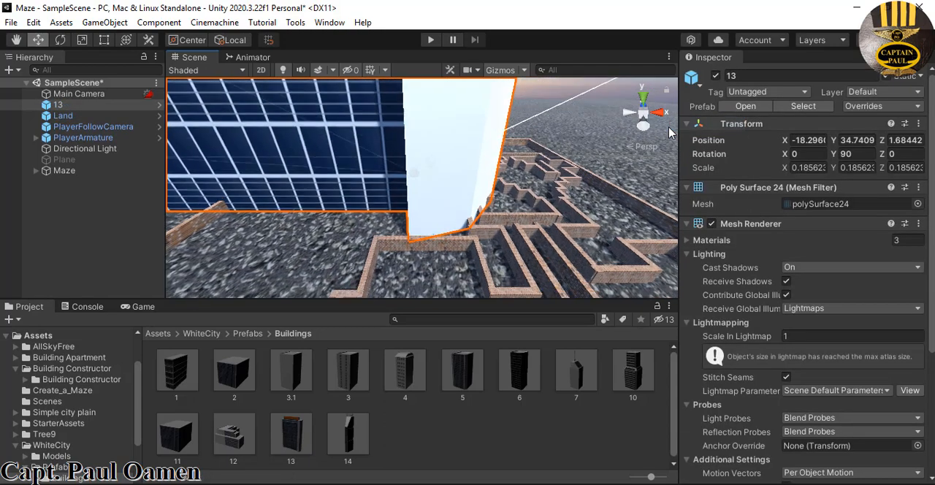
pyautogui.scroll(3, 583, 226)
pyautogui.scroll(-10, 578, 220)
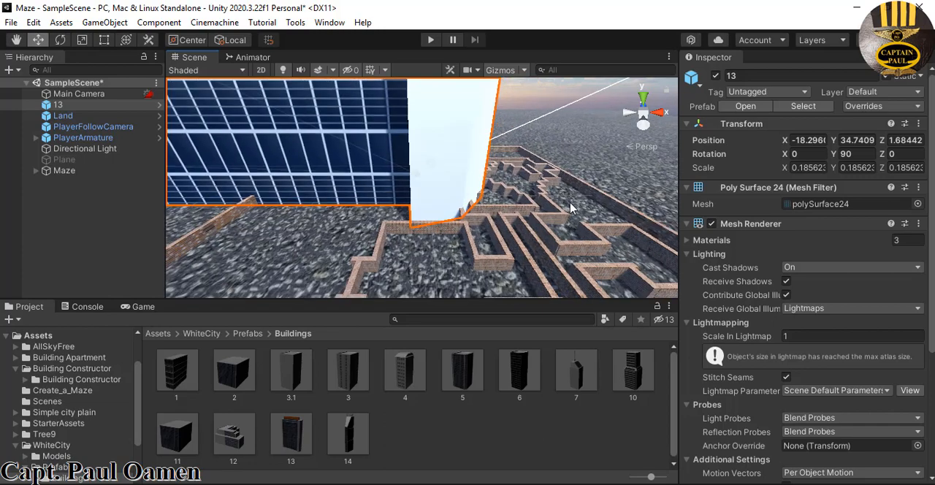
pyautogui.scroll(-2, 565, 201)
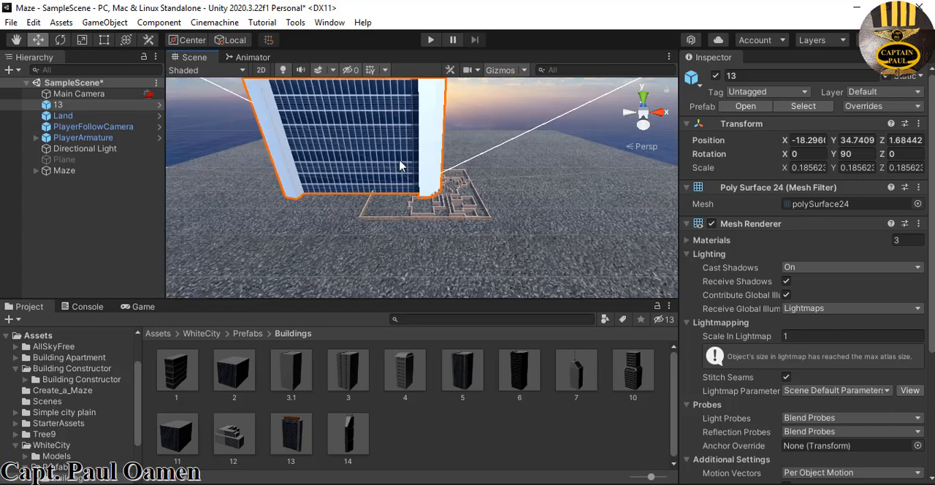
pyautogui.keyDown('alt'); pyautogui.moveTo(398, 167); pyautogui.dragTo(464, 207); pyautogui.keyUp('alt')
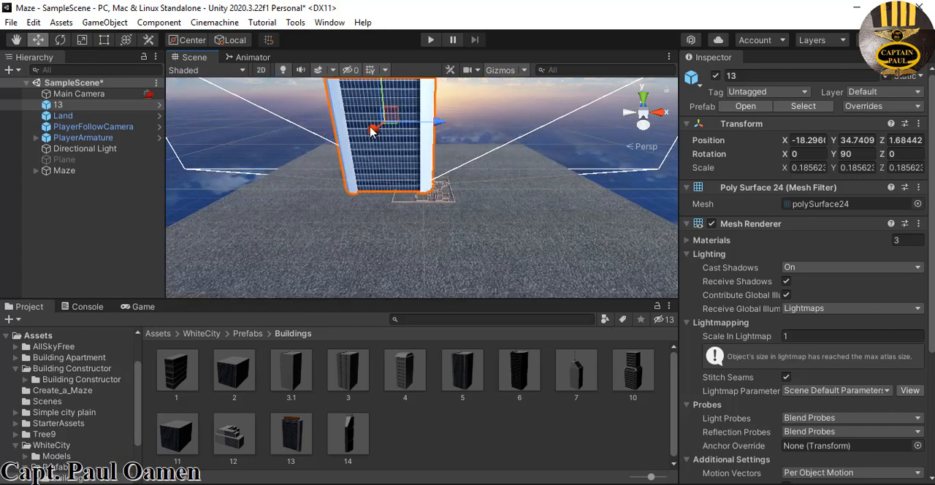
pyautogui.moveTo(370, 130); pyautogui.dragTo(401, 152)
pyautogui.moveTo(448, 125); pyautogui.dragTo(444, 120)
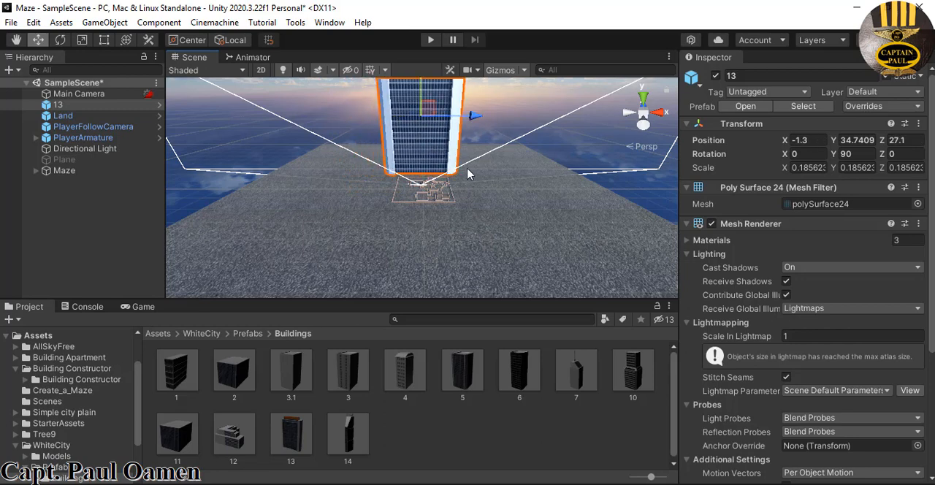
pyautogui.moveTo(459, 204); pyautogui.dragTo(426, 256, button='middle')
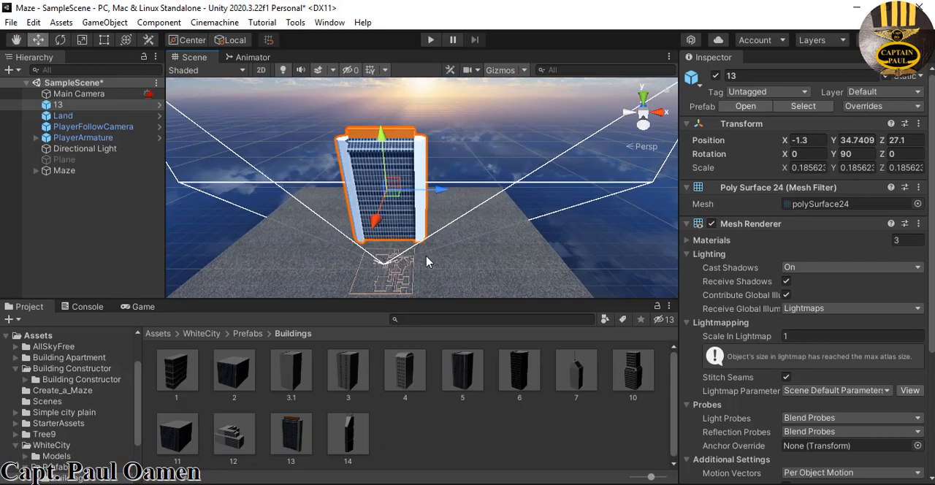
# Run the scene and walk the player around the maze to look at building 13 from several directions
pyautogui.click(431, 41)
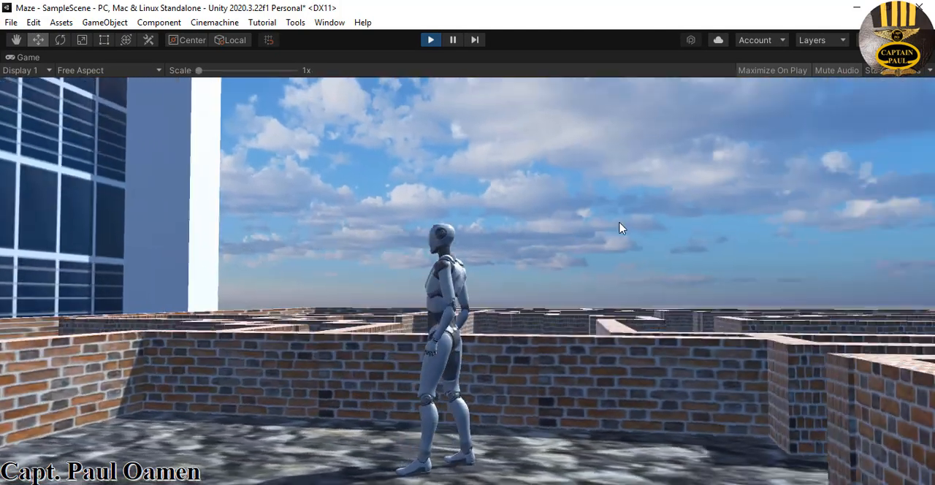
pyautogui.press('s')
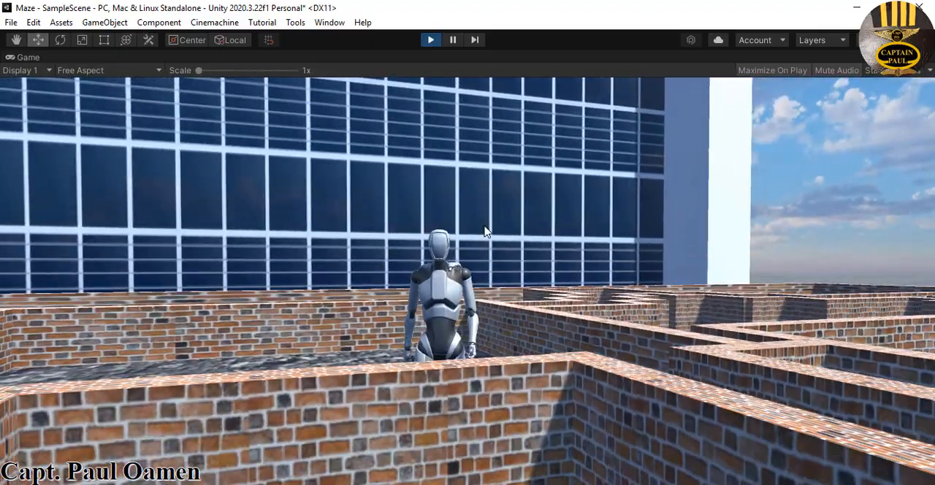
pyautogui.press('d')
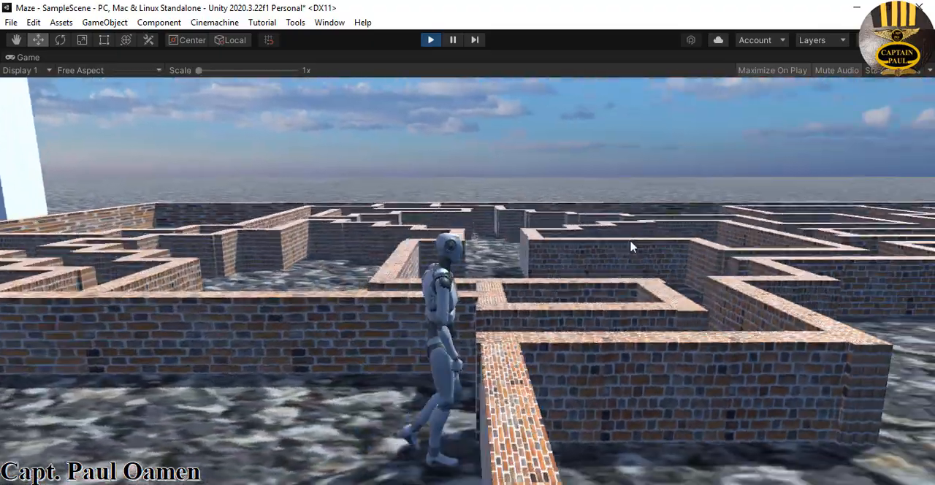
pyautogui.press('w')
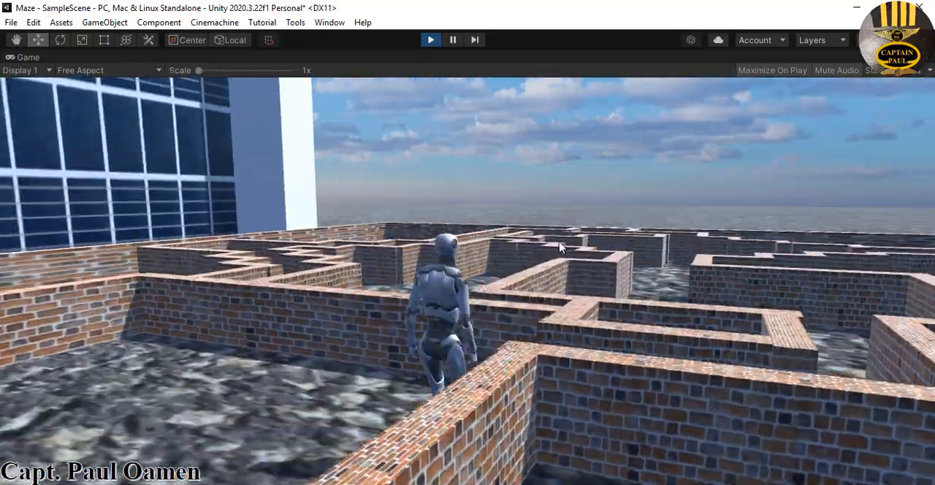
pyautogui.press('w')
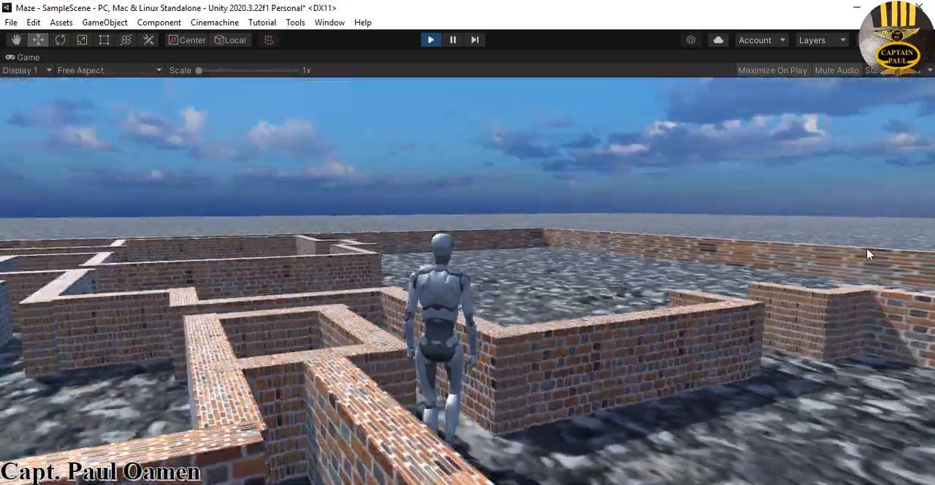
pyautogui.press('w')
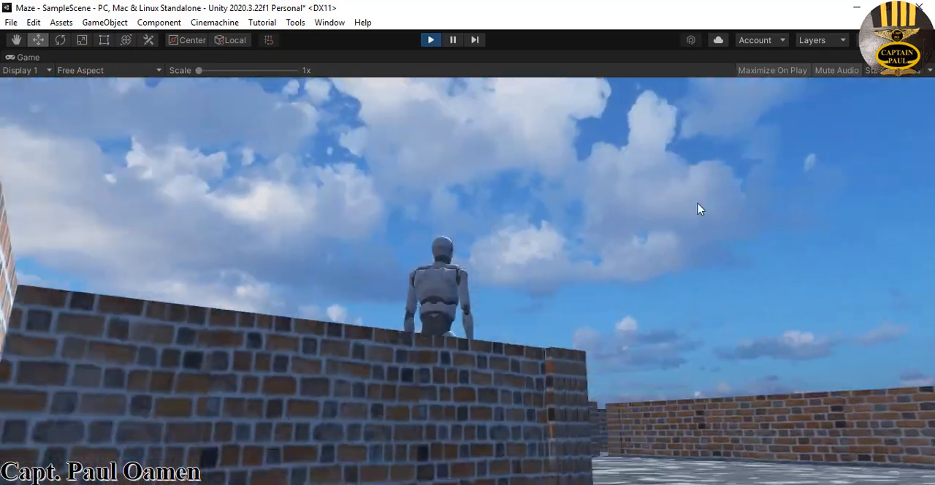
pyautogui.press('w')
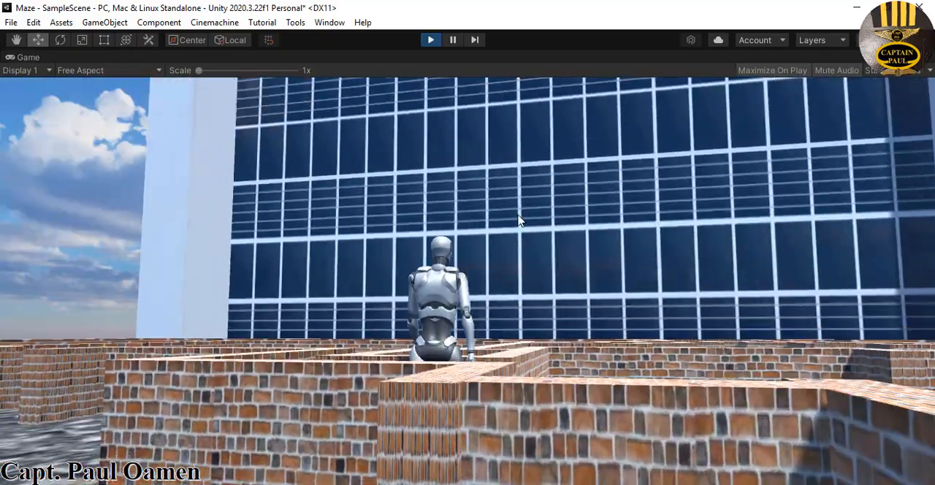
pyautogui.press('w')
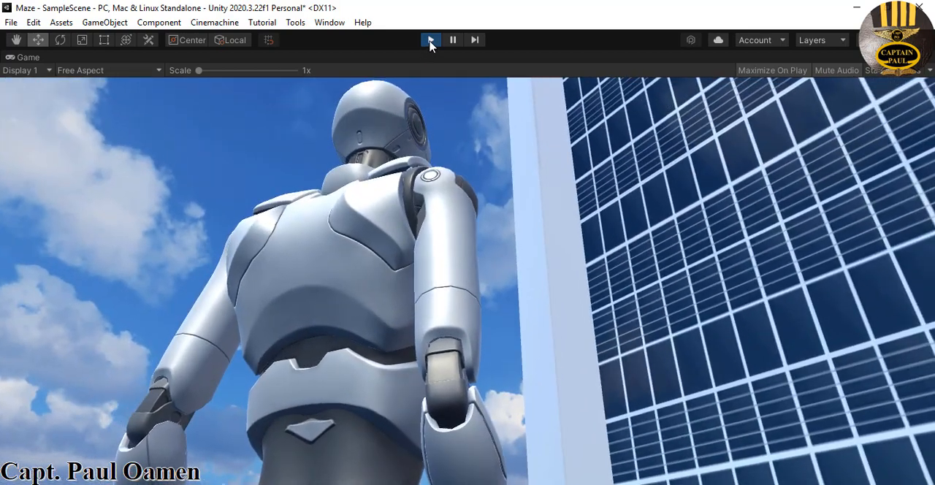
# Move building 13 farther from the maze to about Z 66.1 and check its distance in another play test
pyautogui.click(430, 39)
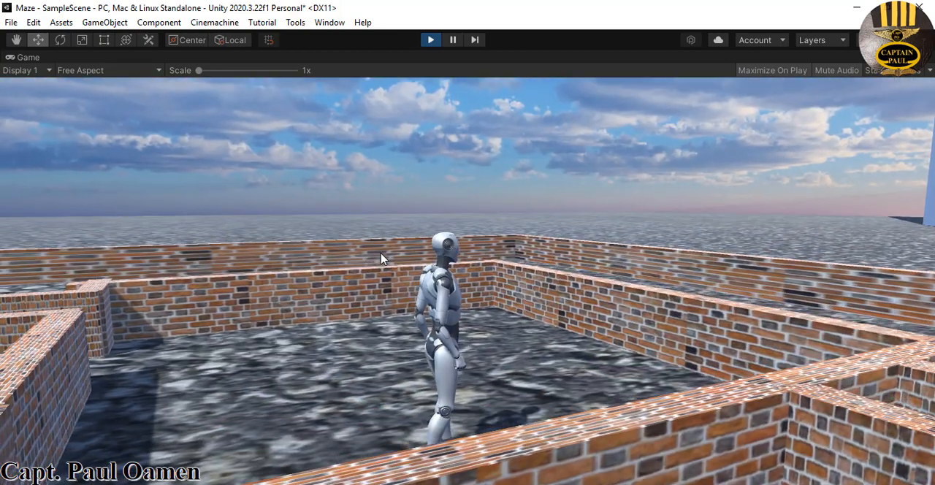
pyautogui.press('s')
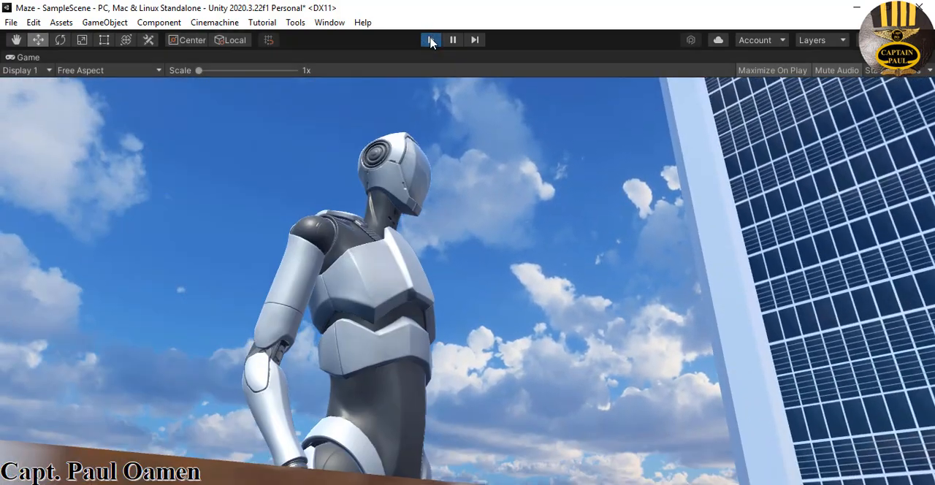
pyautogui.click(430, 40)
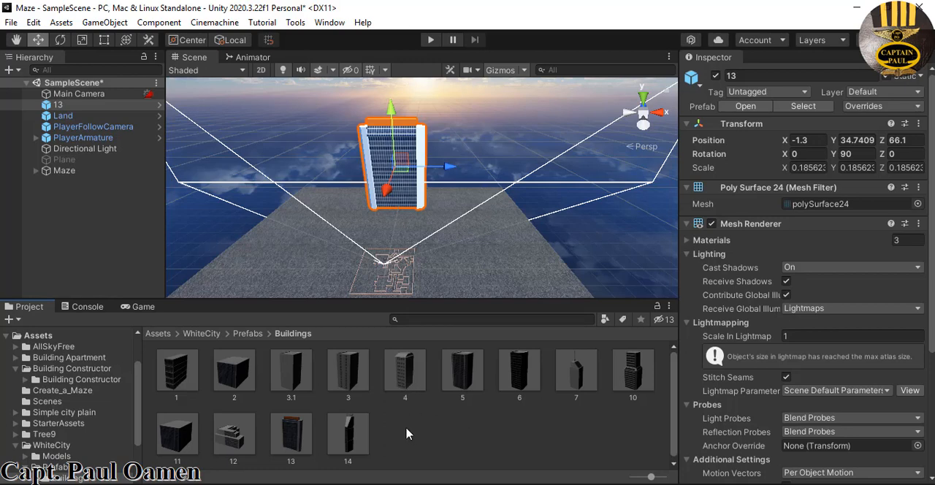
# Place buildings 7 and 12 on the ground on either side of building 13 and test-run the scene
pyautogui.moveTo(578, 393); pyautogui.dragTo(453, 209)
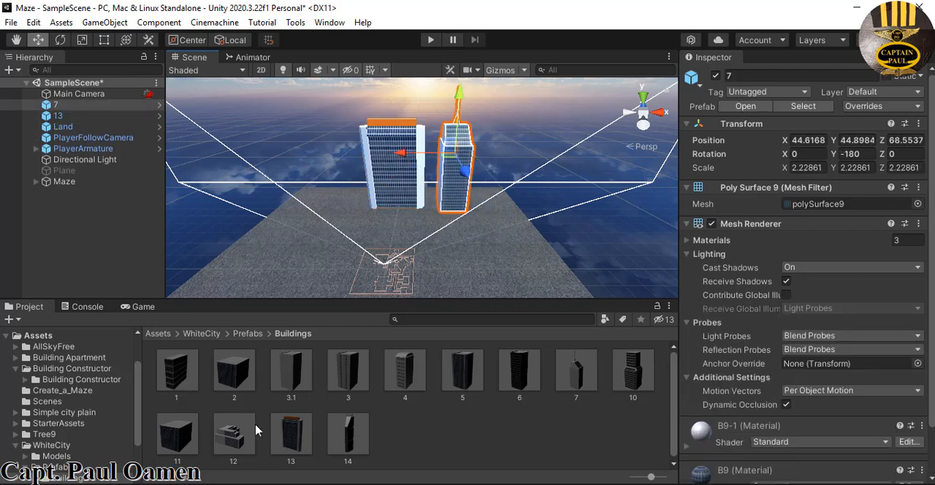
pyautogui.moveTo(235, 435); pyautogui.dragTo(297, 224)
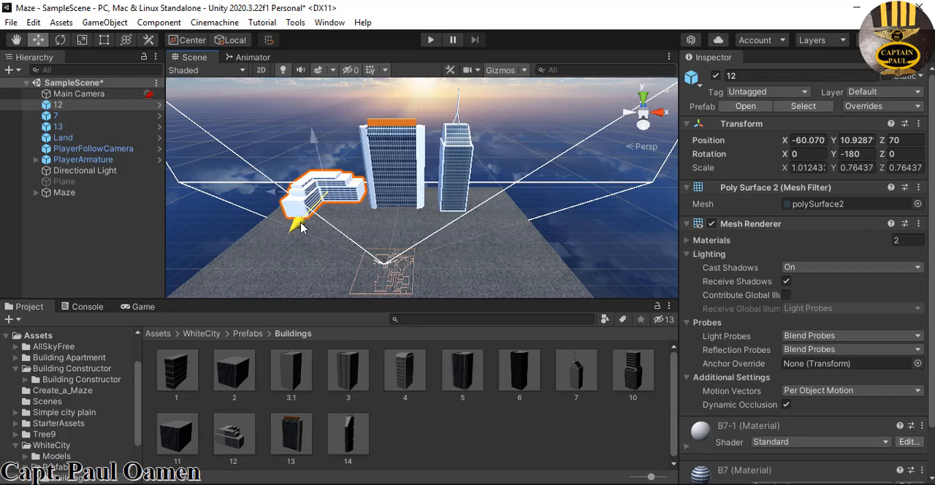
pyautogui.click(457, 455)
pyautogui.click(431, 39)
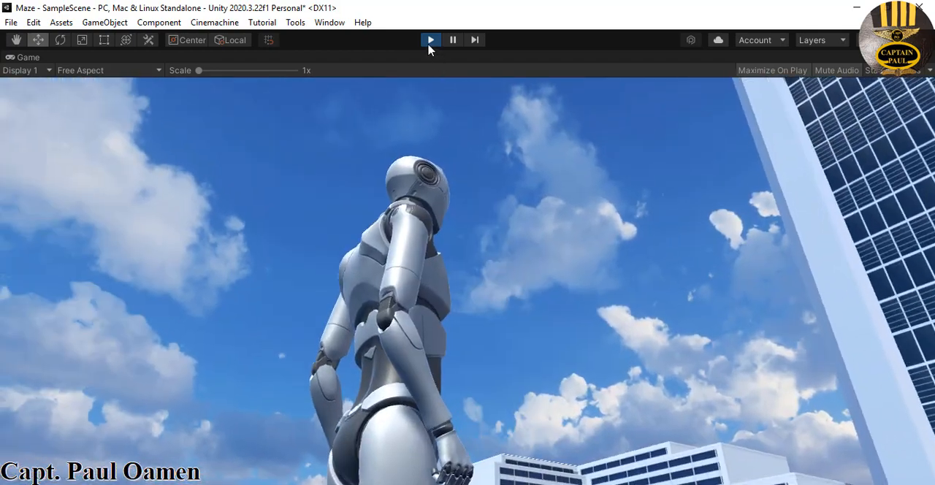
pyautogui.click(432, 40)
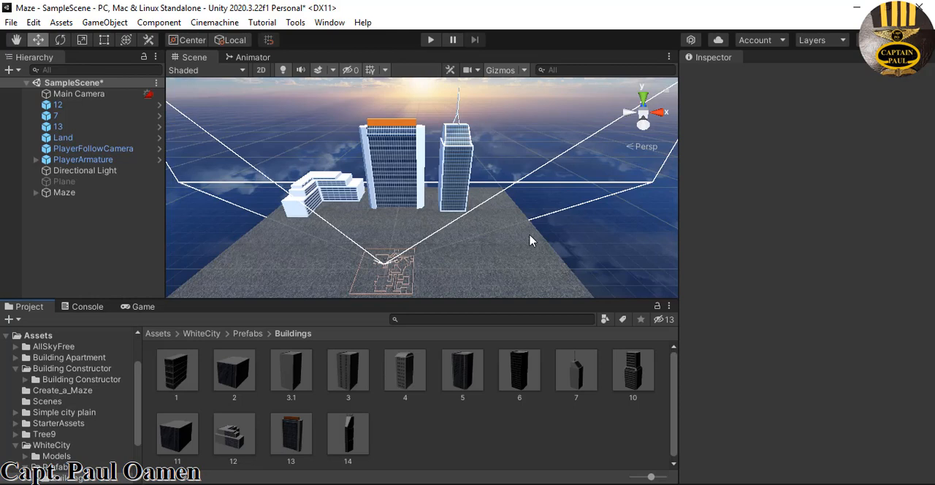
# Place building 14 on the ground on the positive X side of the maze, at about X 76.8, Z 14.1
pyautogui.moveTo(530, 235); pyautogui.dragTo(539, 221, button='middle')
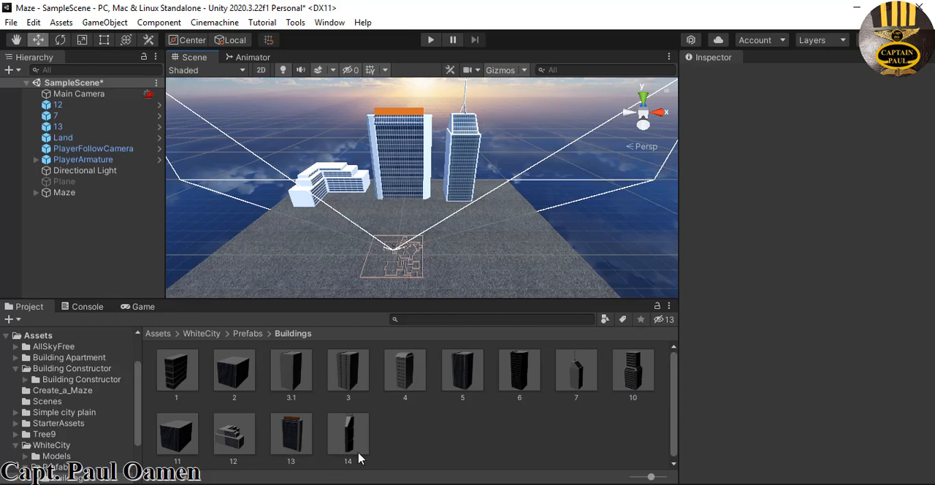
pyautogui.moveTo(348, 448); pyautogui.dragTo(524, 239)
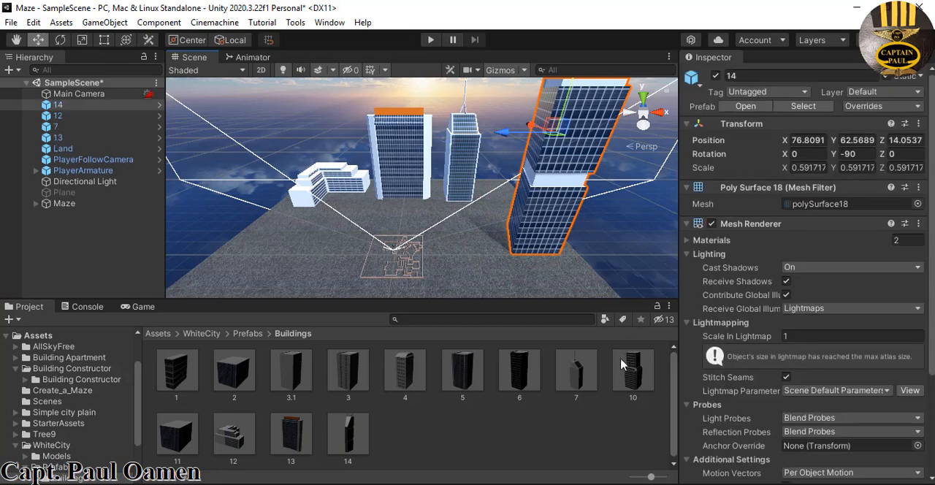
# Place building 10 on the ground on the negative X side of the maze, at about X -69.1, Y 36.2, Z 5.4
pyautogui.moveTo(632, 374); pyautogui.dragTo(286, 260)
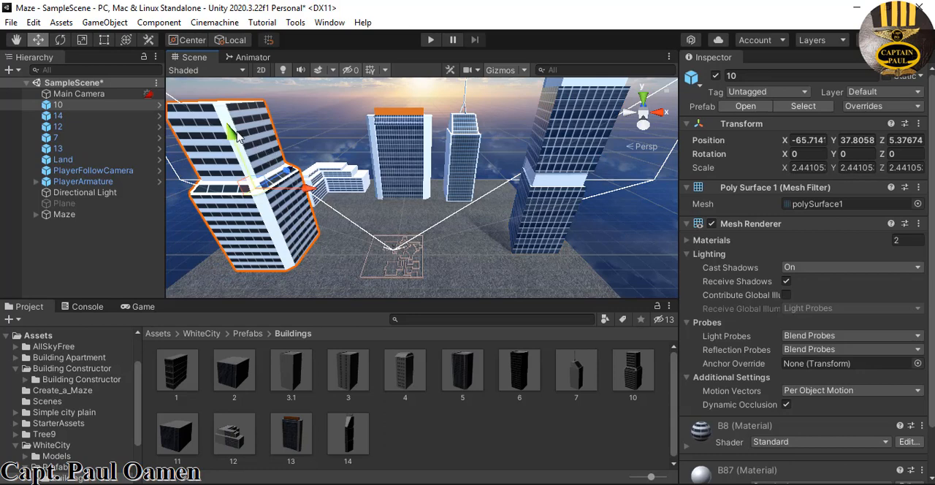
pyautogui.moveTo(231, 133); pyautogui.dragTo(234, 139)
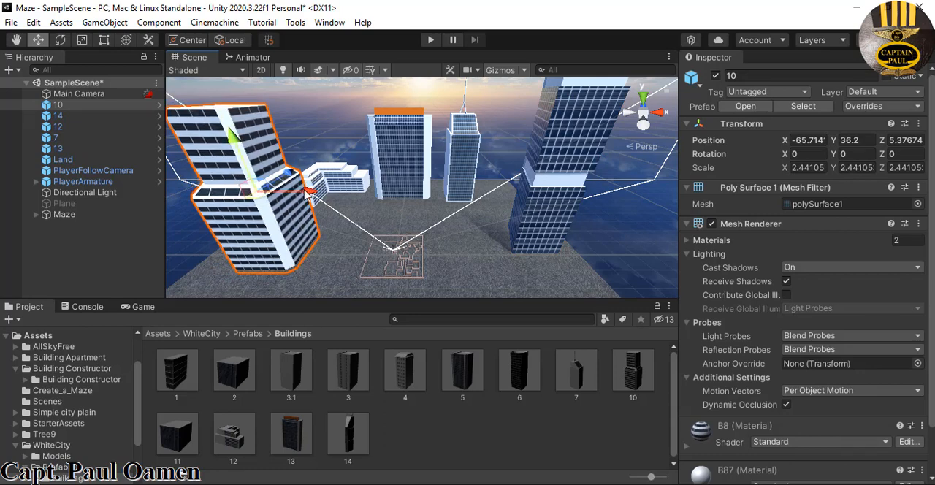
pyautogui.moveTo(307, 192); pyautogui.dragTo(298, 193)
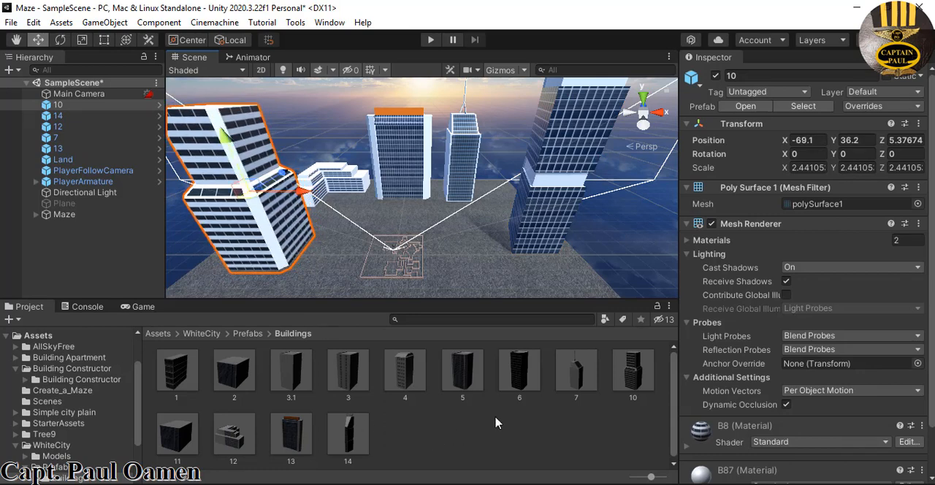
# Place buildings 2 and 1 on opposite sides of the near ground, with building 1 rotated 90 degrees about Y
pyautogui.scroll(-4, 507, 263)
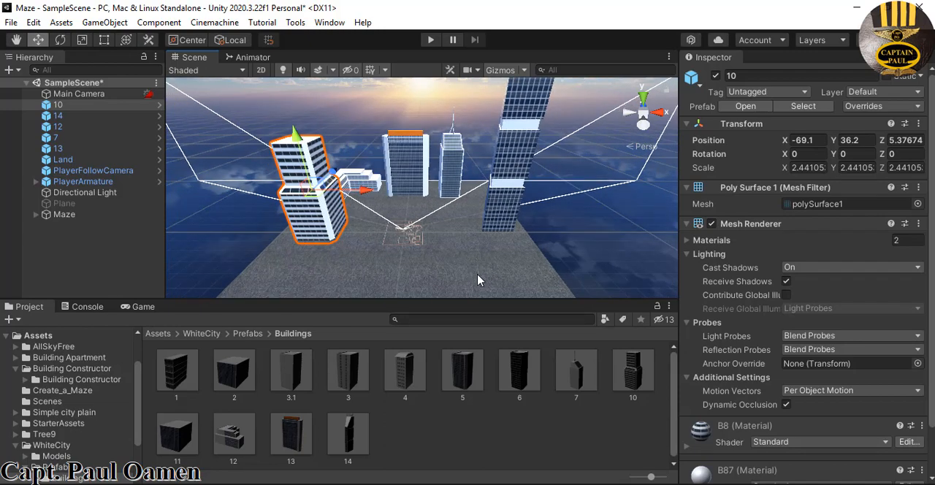
pyautogui.scroll(-2, 478, 280)
pyautogui.moveTo(235, 382); pyautogui.dragTo(318, 278)
pyautogui.moveTo(179, 376); pyautogui.dragTo(478, 286)
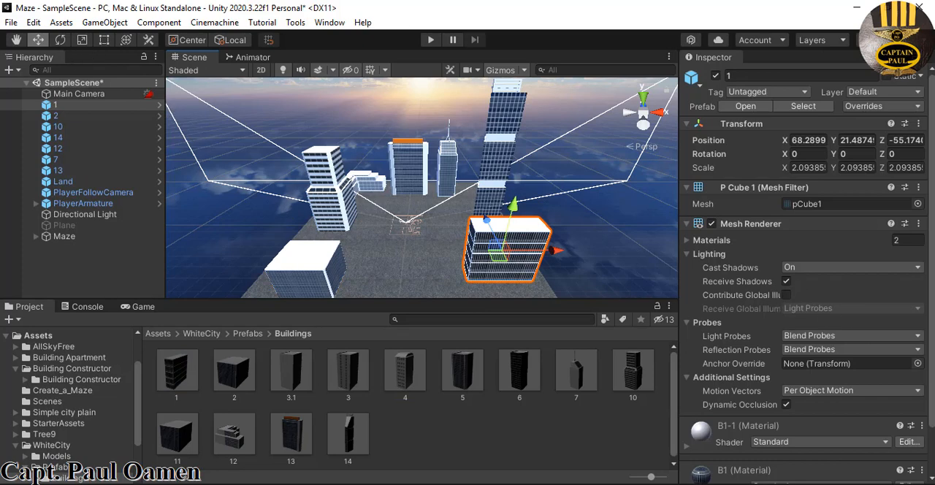
pyautogui.click(862, 156)
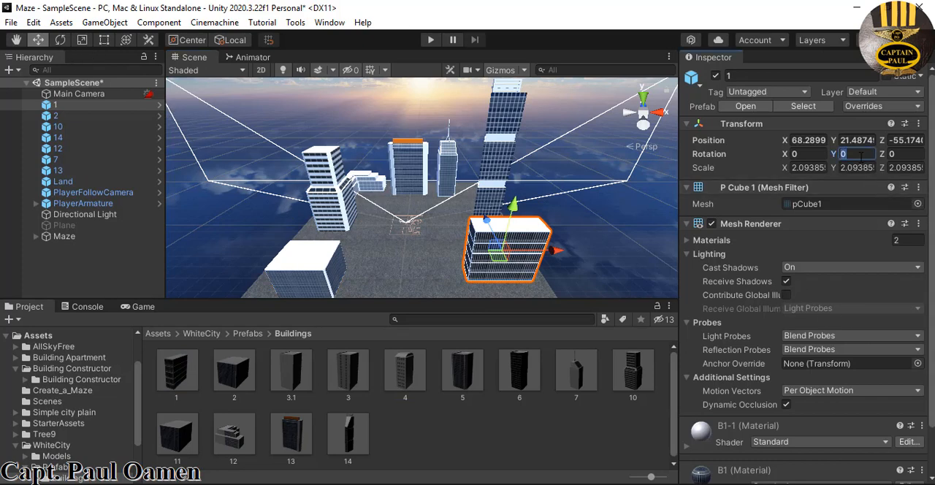
pyautogui.write('90')
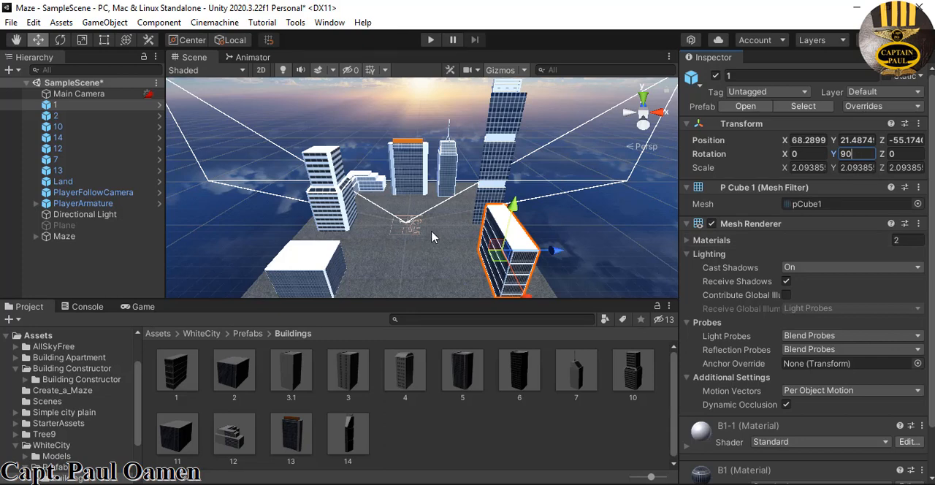
# Place two Tree9_3 trees and one each of Tree9_5, Tree9_4 and Tree9_Leaf from the Tree9 assets on the ground around the maze
pyautogui.scroll(-3, 434, 236)
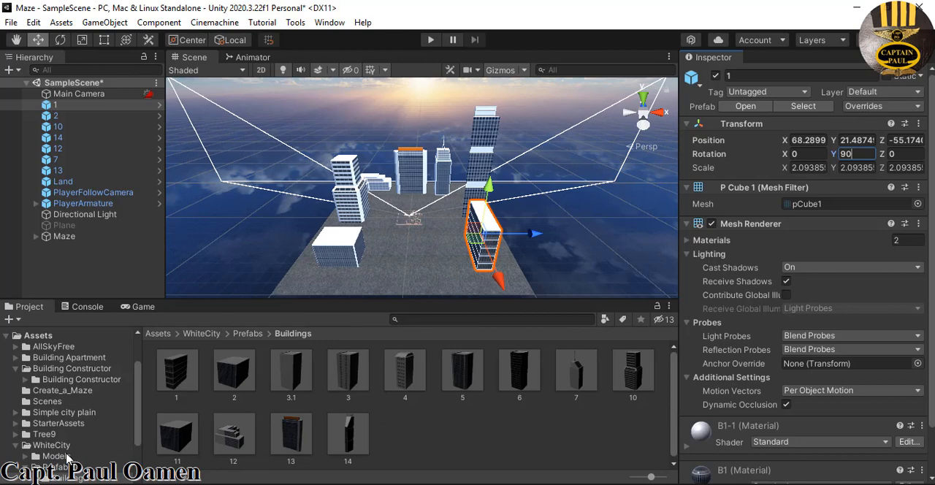
pyautogui.click(42, 434)
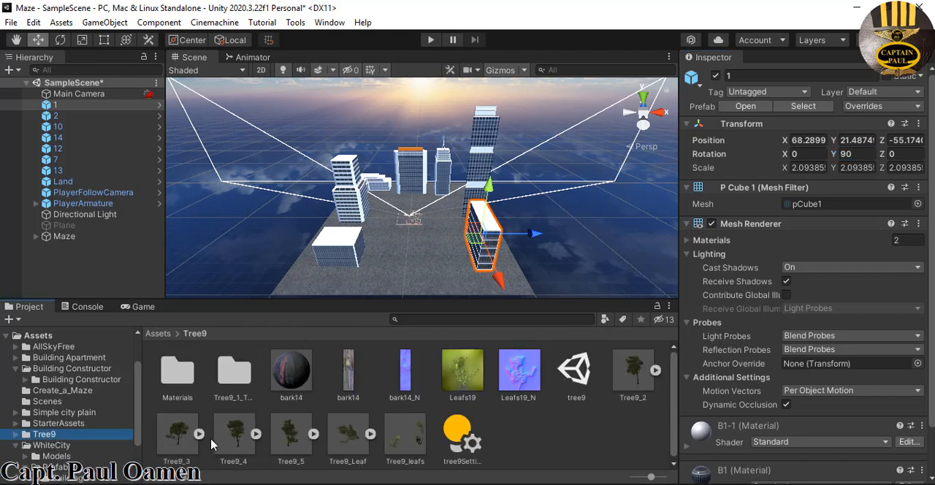
pyautogui.moveTo(181, 451); pyautogui.dragTo(455, 216)
pyautogui.moveTo(284, 436); pyautogui.dragTo(413, 195)
pyautogui.moveTo(253, 428); pyautogui.dragTo(383, 213)
pyautogui.moveTo(353, 429); pyautogui.dragTo(447, 234)
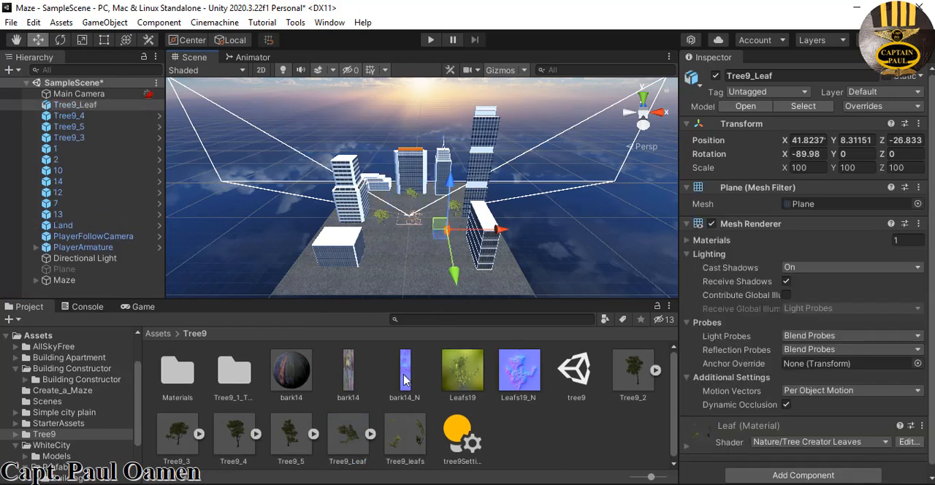
pyautogui.moveTo(195, 442); pyautogui.dragTo(398, 252)
# Duplicate the Tree9_3 tree beside building 14 and move the copy to X 36.8, Z 17.1
pyautogui.scroll(5, 439, 278)
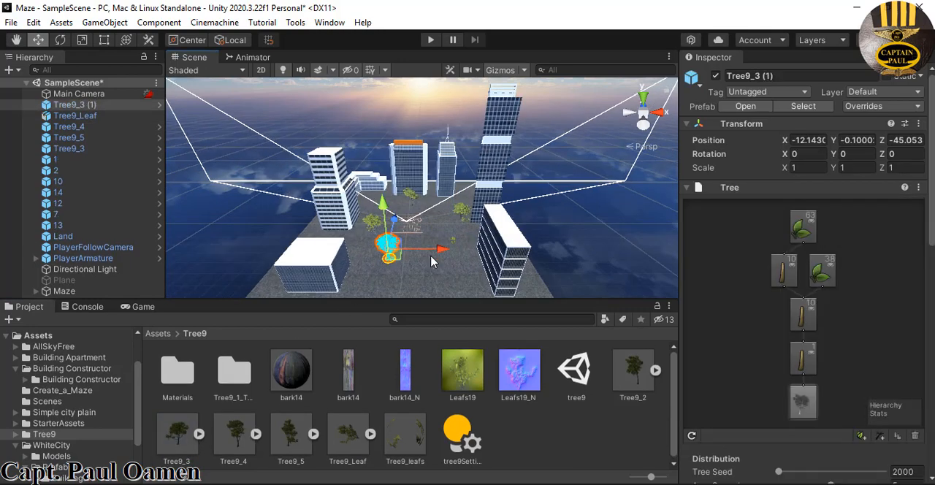
pyautogui.scroll(2, 456, 287)
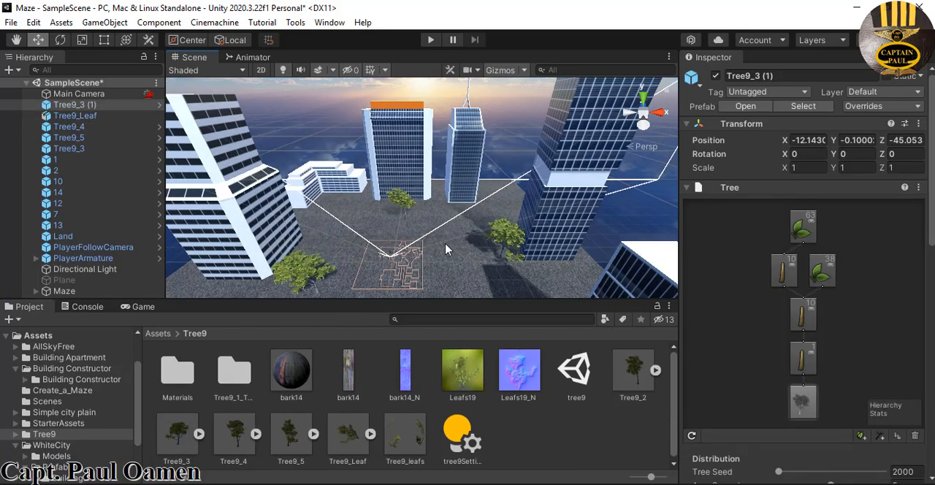
pyautogui.scroll(2, 448, 249)
pyautogui.click(518, 242)
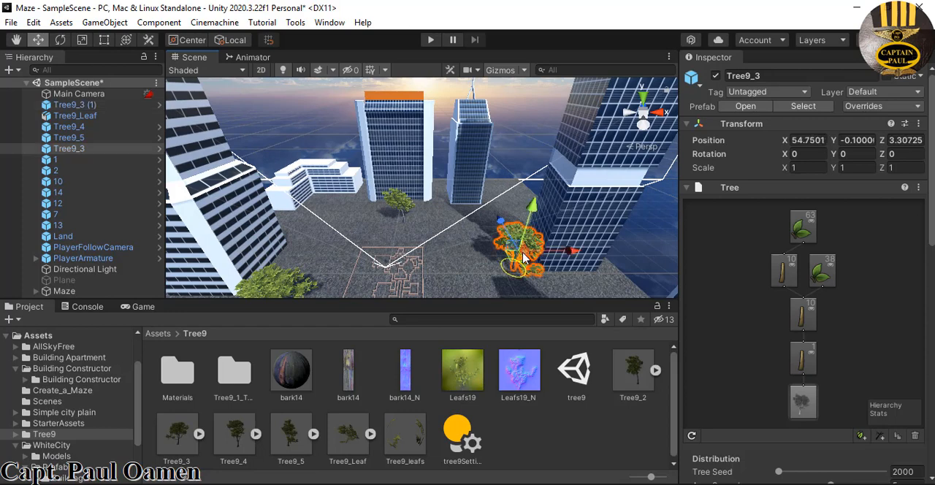
pyautogui.hotkey('ctrl', 'd')
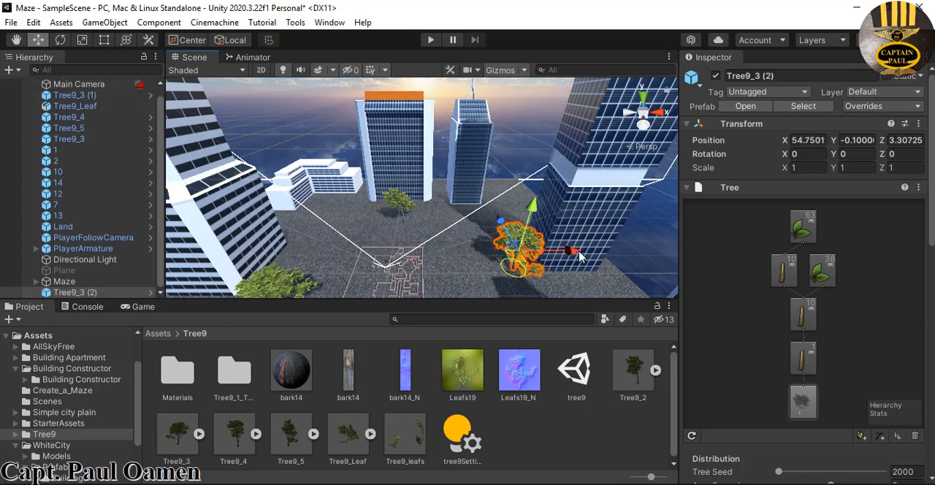
pyautogui.moveTo(577, 254); pyautogui.dragTo(482, 265)
pyautogui.moveTo(469, 228); pyautogui.dragTo(469, 215)
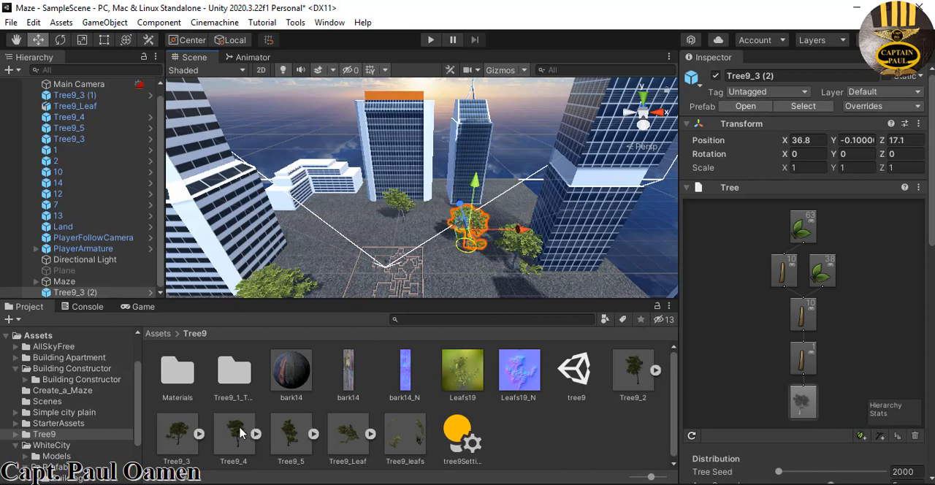
# Add two more Tree9_4 trees at about X -28.5, Z 10.7 and X -6.2, Z 21.7, and test-run the scene
pyautogui.moveTo(241, 433); pyautogui.dragTo(332, 254)
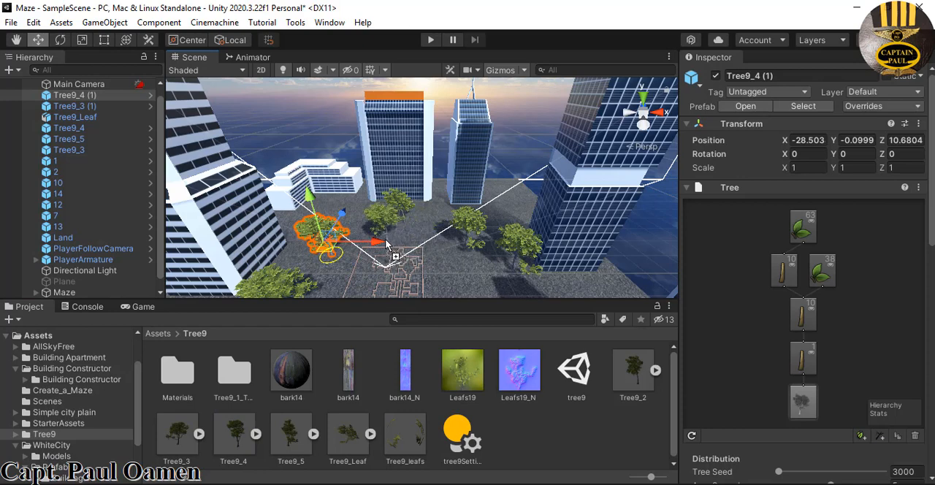
pyautogui.moveTo(386, 242); pyautogui.dragTo(383, 239)
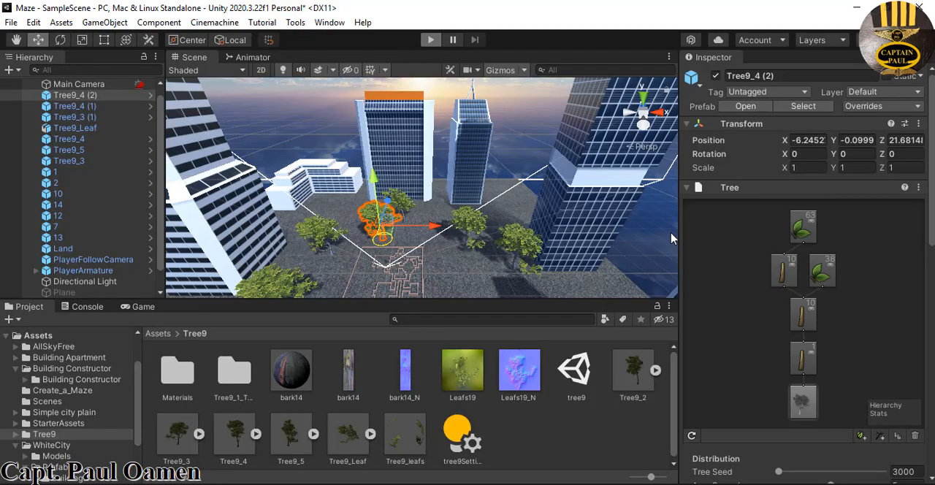
pyautogui.hotkey('ctrl', 'p')
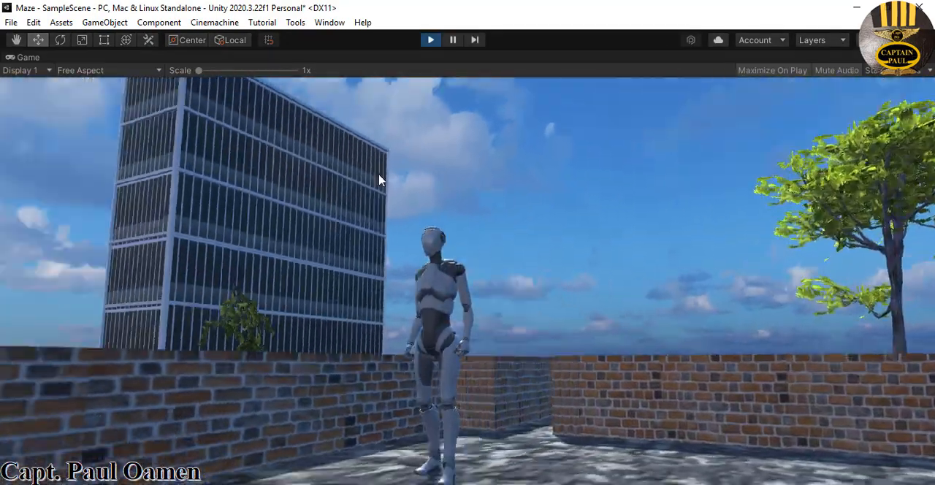
pyautogui.hotkey('ctrl', 'p')
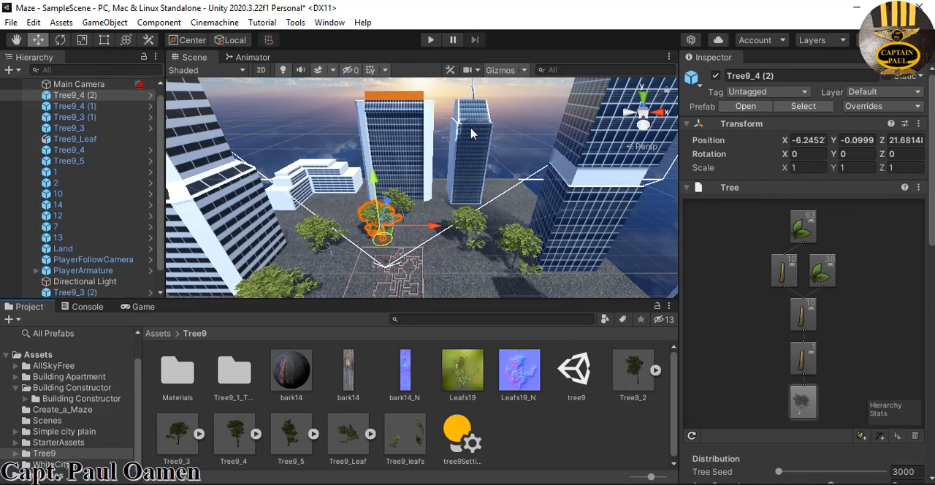
# Create an empty game object in the scene and name it Trees
pyautogui.click(520, 243)
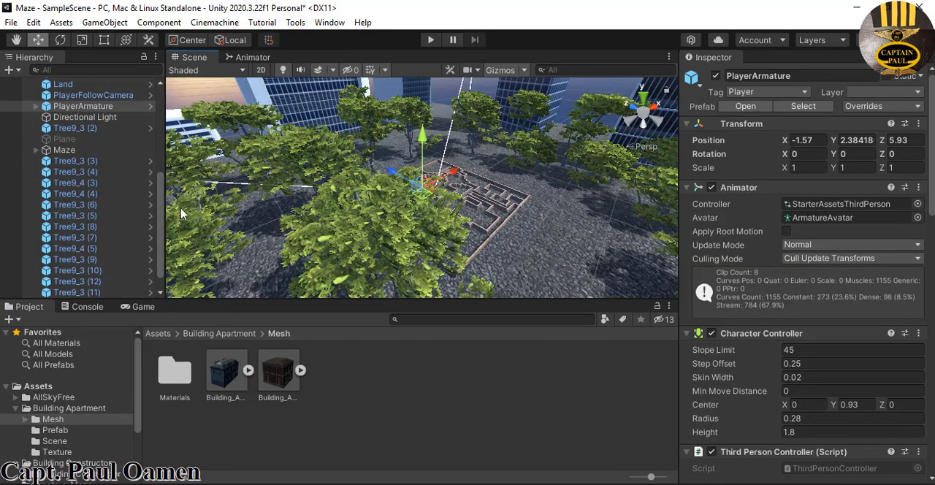
pyautogui.scroll(-1, 160, 252)
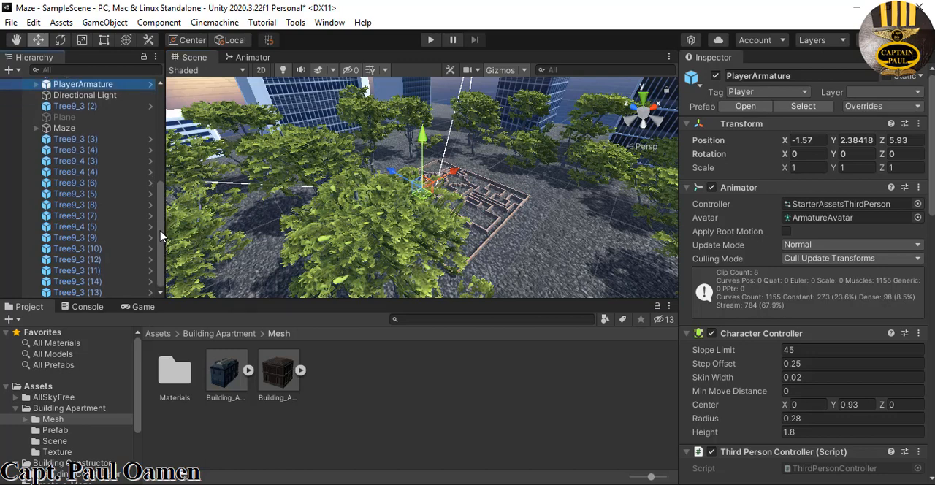
pyautogui.scroll(2, 132, 212)
pyautogui.click(94, 183)
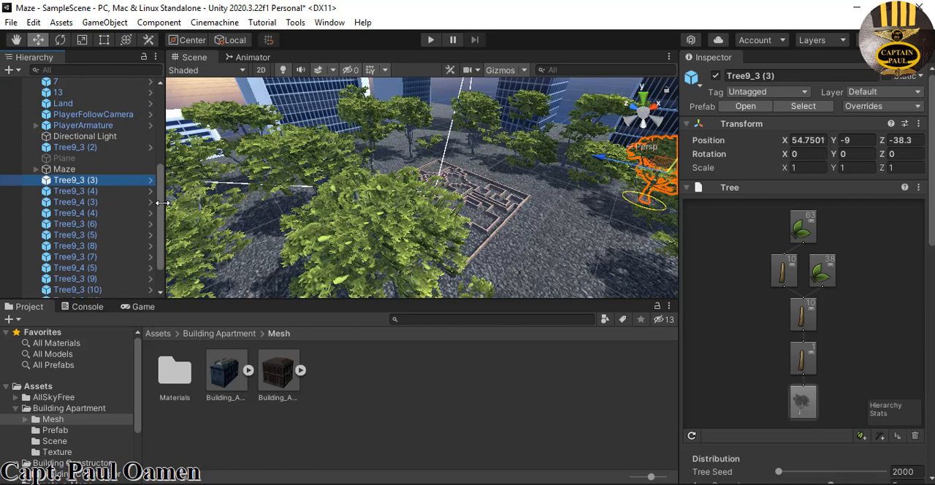
pyautogui.click(18, 72)
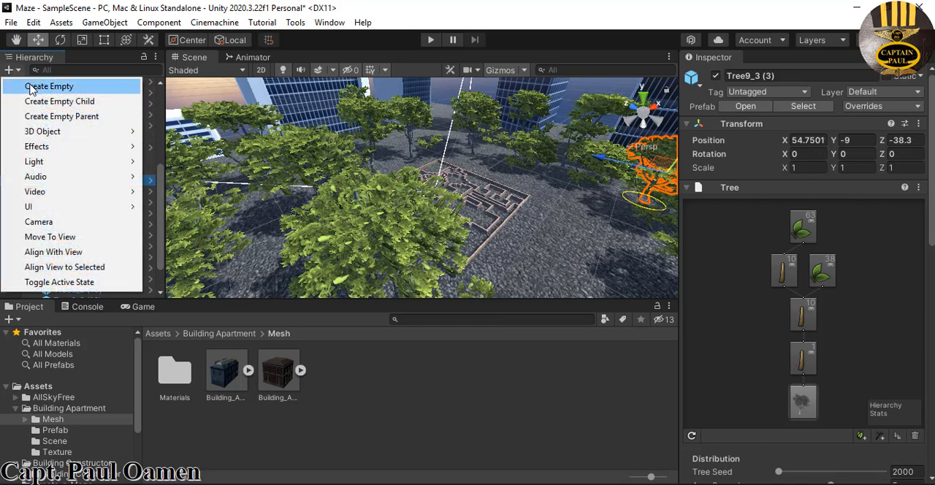
pyautogui.click(37, 86)
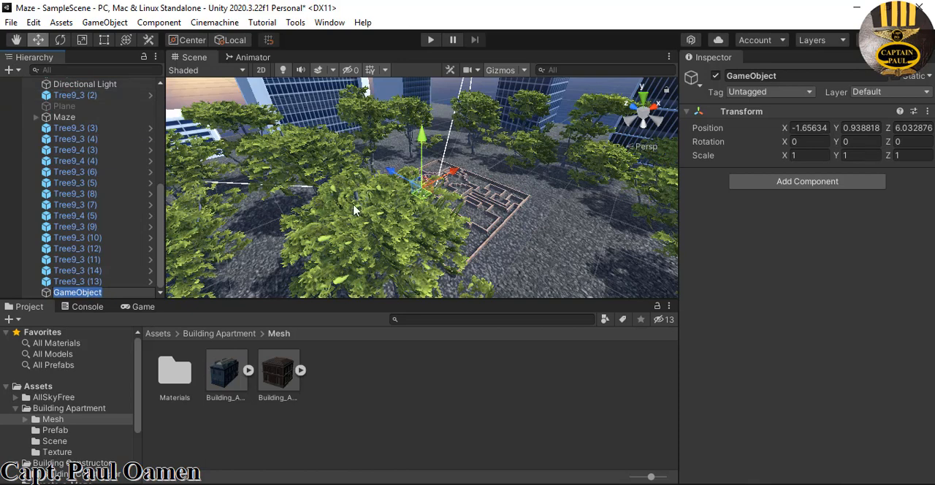
pyautogui.click(774, 79)
pyautogui.write('Trees')
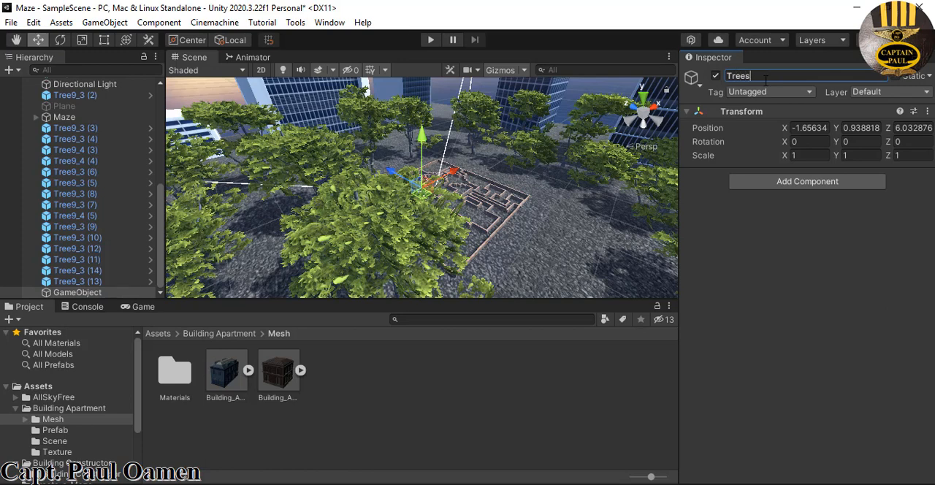
pyautogui.press('Return')
# Make the consecutive run of trees from Tree9_3 (3) to Tree9_3 (13) children of the Trees object and collapse the group
pyautogui.click(89, 282)
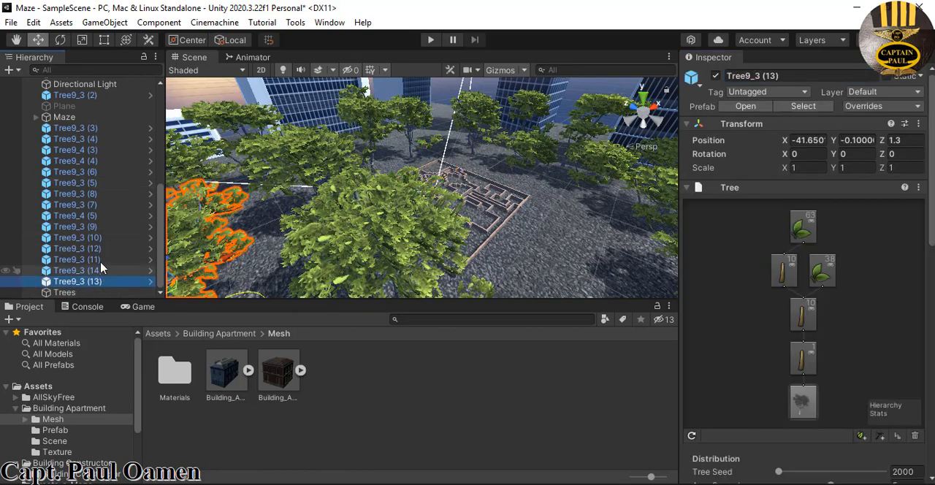
pyautogui.keyDown('shift'); pyautogui.click(108, 129); pyautogui.keyUp('shift')
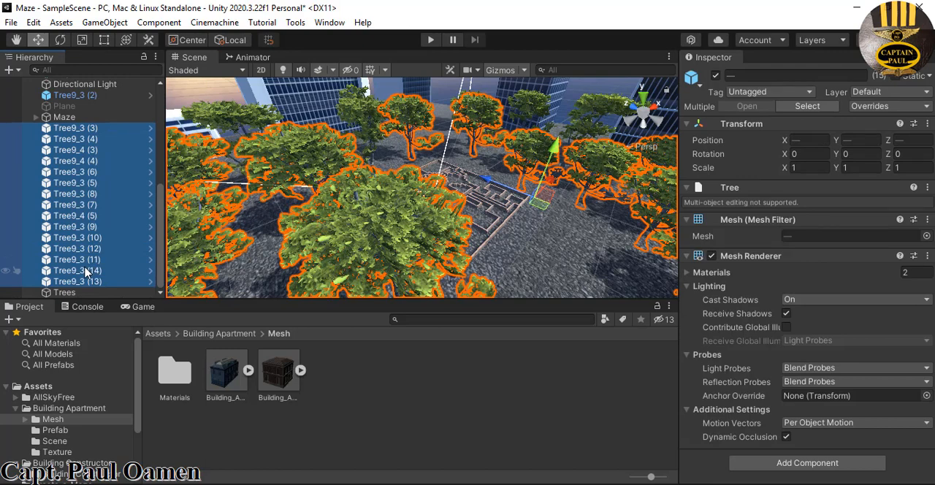
pyautogui.moveTo(86, 272); pyautogui.dragTo(81, 291)
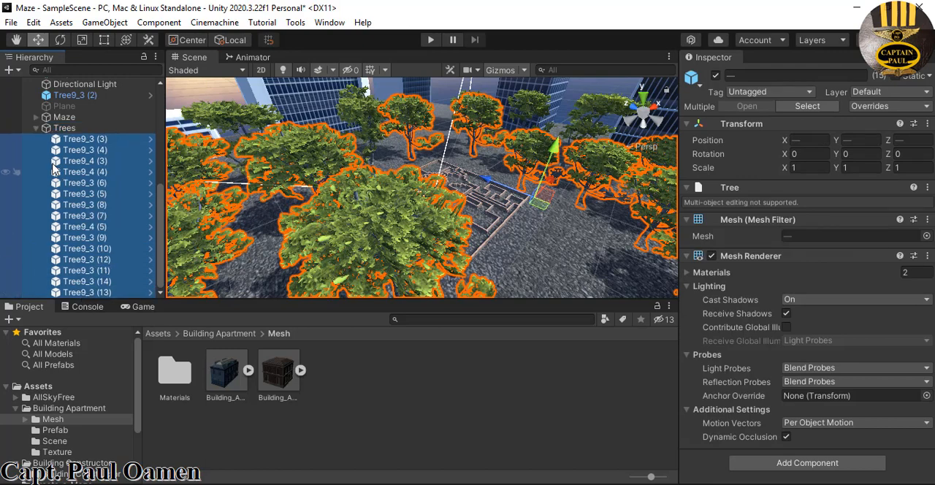
pyautogui.click(36, 128)
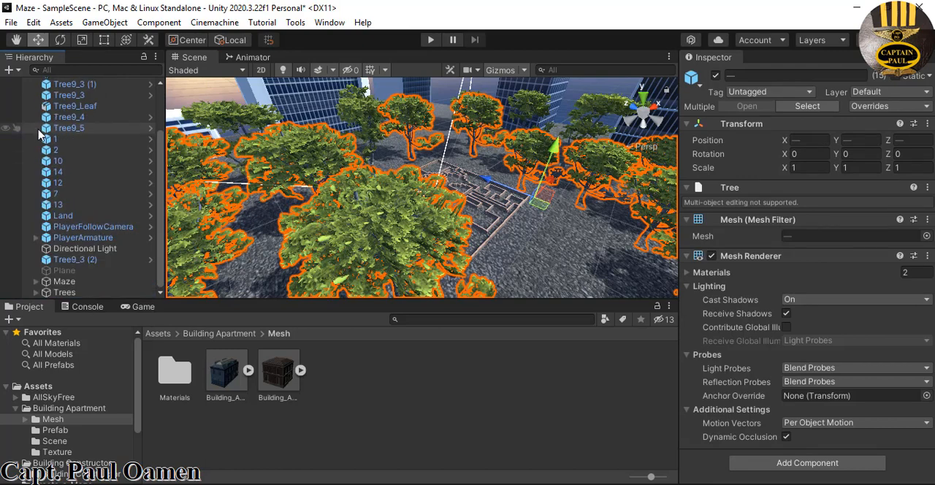
# Move the seven trees from Tree9_4 (2) to Tree9_5 into the Trees object and collapse the group
pyautogui.click(90, 129)
pyautogui.keyDown('shift'); pyautogui.click(142, 84); pyautogui.keyUp('shift')
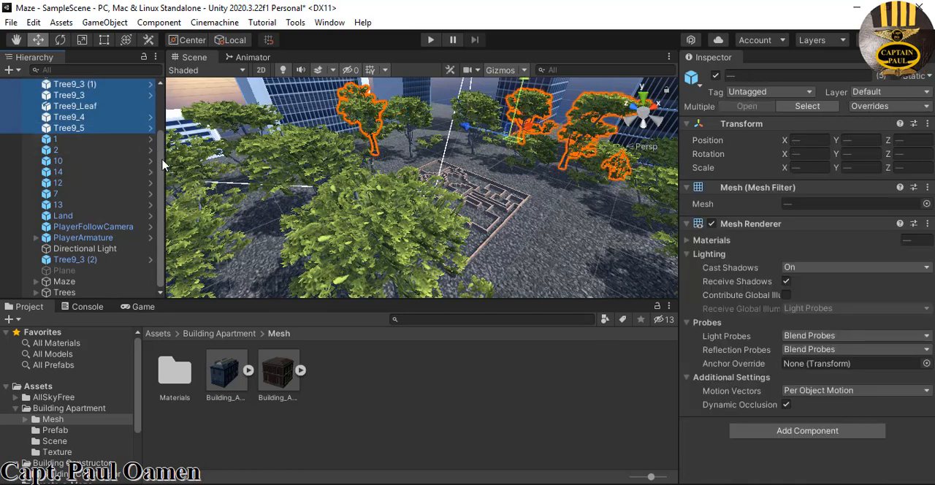
pyautogui.moveTo(162, 169); pyautogui.dragTo(159, 91)
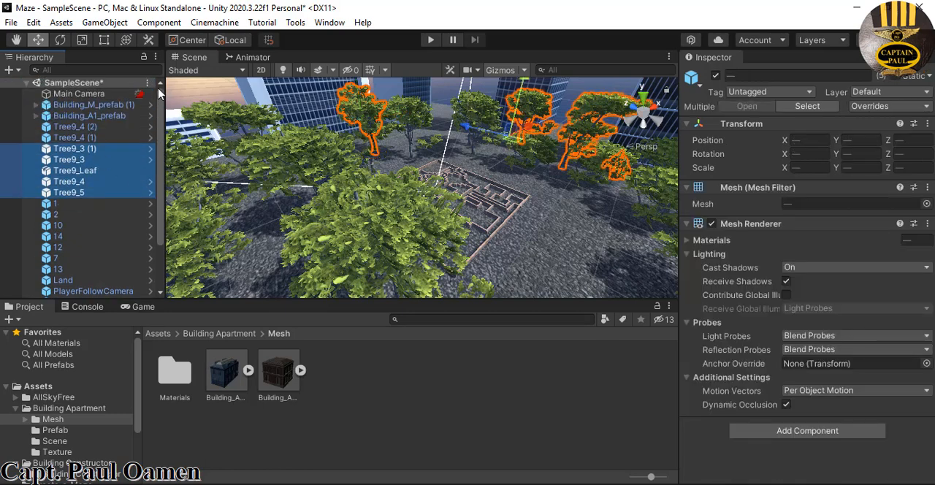
pyautogui.keyDown('shift'); pyautogui.click(84, 138); pyautogui.keyUp('shift')
pyautogui.keyDown('shift'); pyautogui.click(91, 127); pyautogui.keyUp('shift')
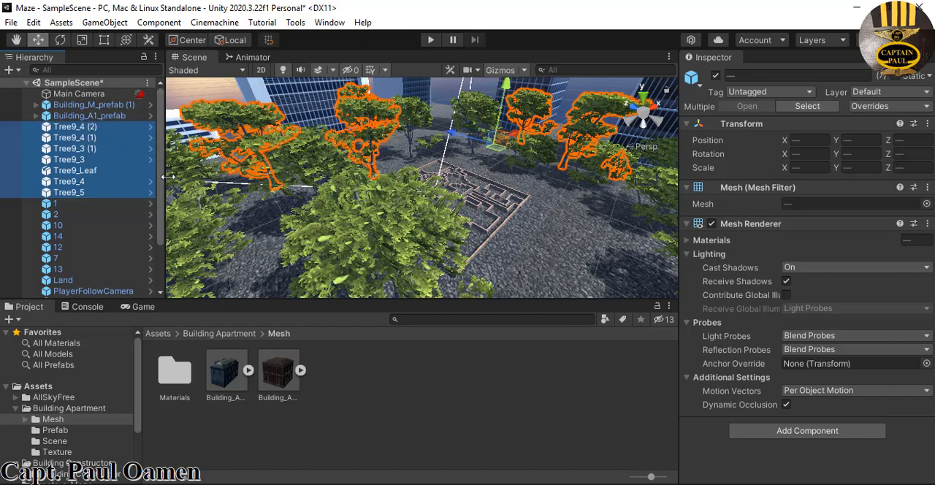
pyautogui.moveTo(159, 208); pyautogui.dragTo(159, 261)
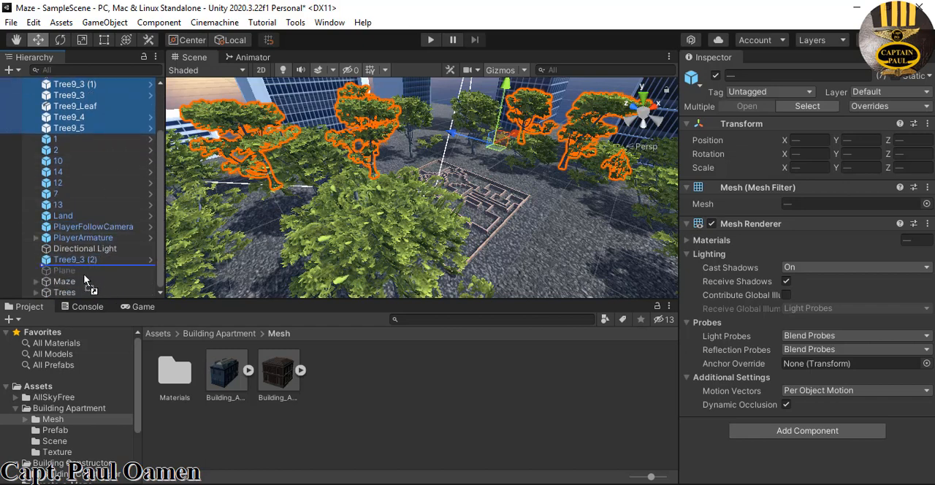
pyautogui.click(36, 292)
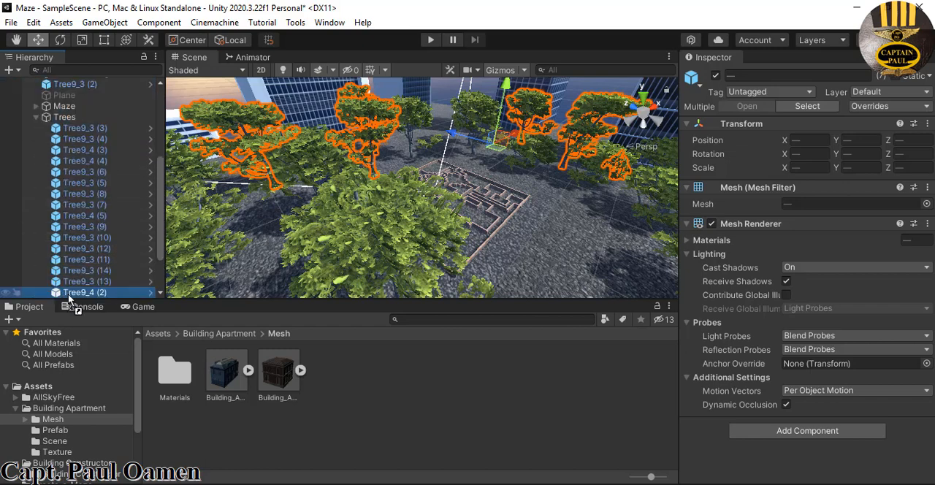
pyautogui.click(35, 117)
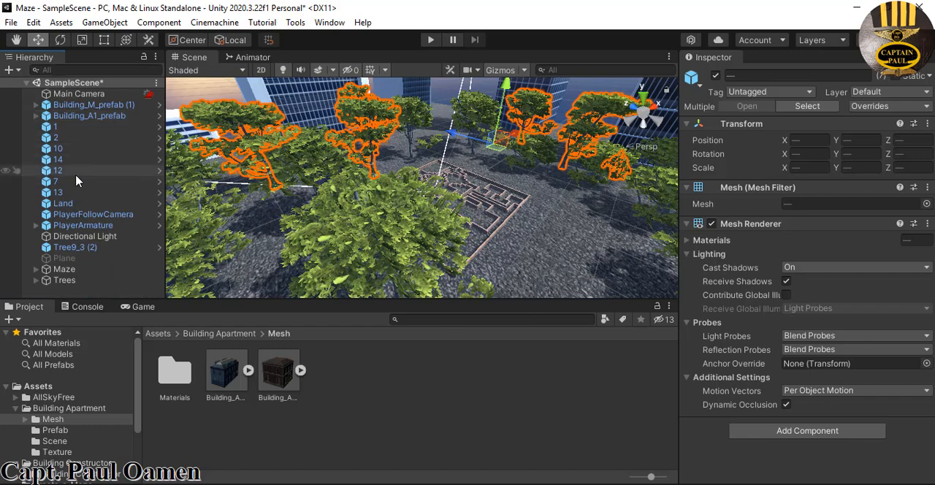
# Create an empty game object in the scene and name it Builders
pyautogui.rightClick(101, 205)
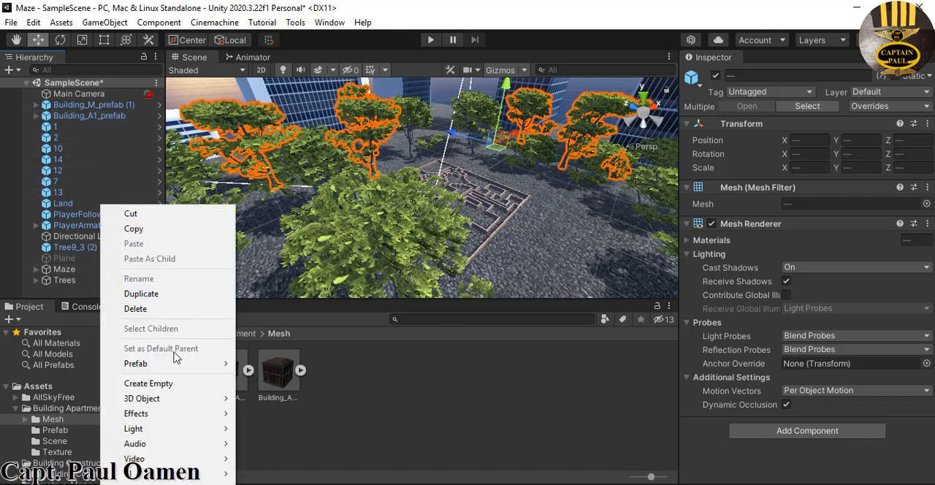
pyautogui.click(179, 384)
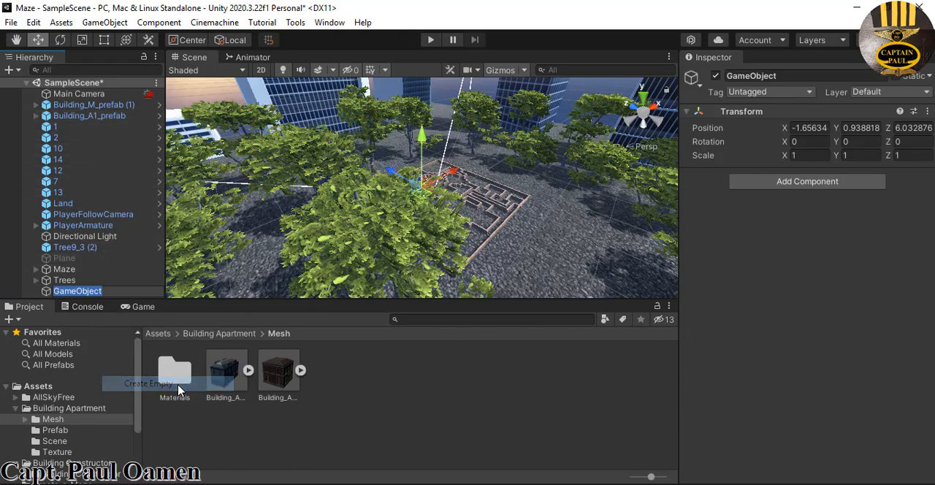
pyautogui.click(740, 76)
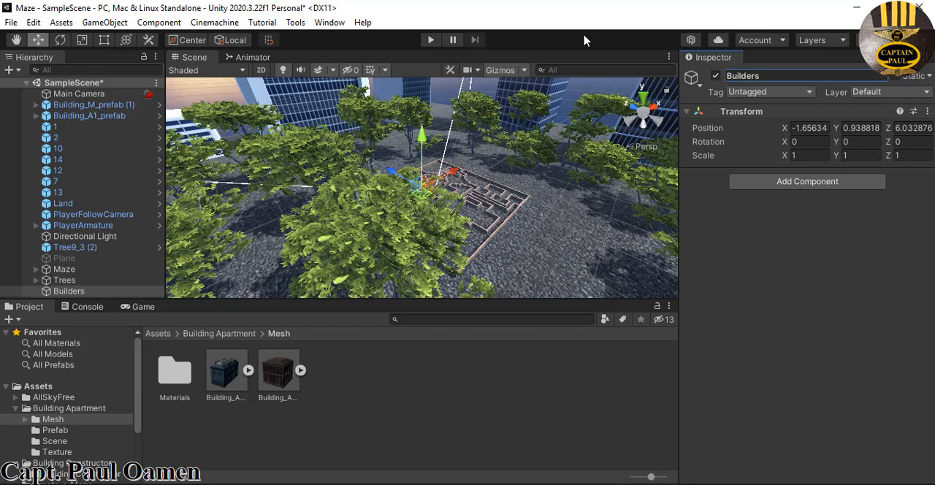
# Make the nine building objects from Building_M_prefab (1) to 13 children of the Builders object and collapse the group
pyautogui.click(66, 192)
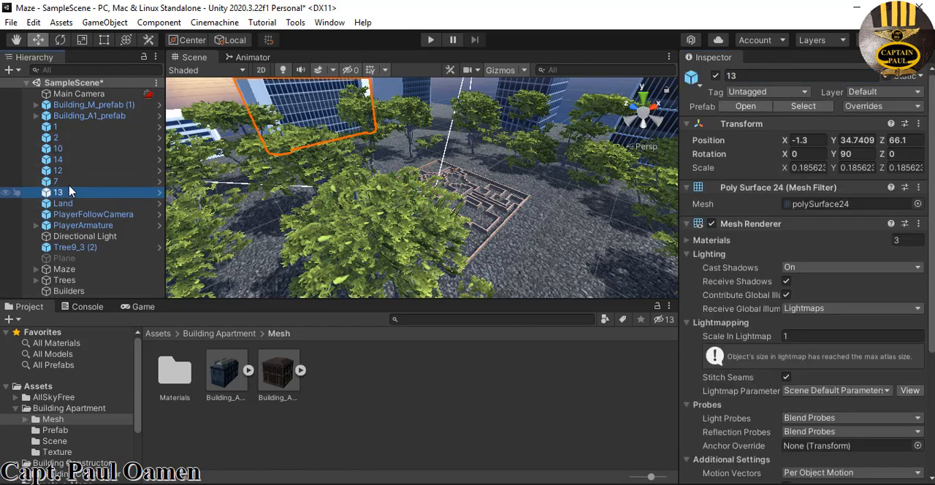
pyautogui.keyDown('shift'); pyautogui.click(75, 106); pyautogui.keyUp('shift')
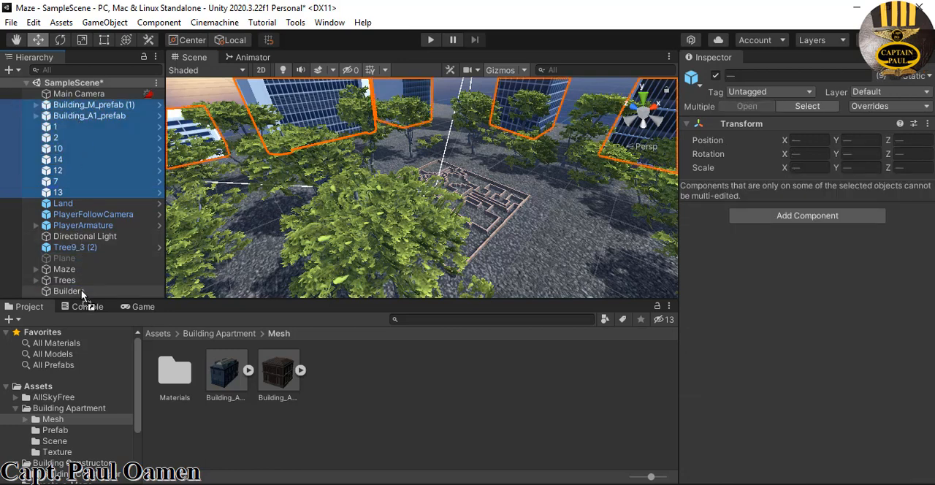
pyautogui.moveTo(81, 290); pyautogui.dragTo(82, 290)
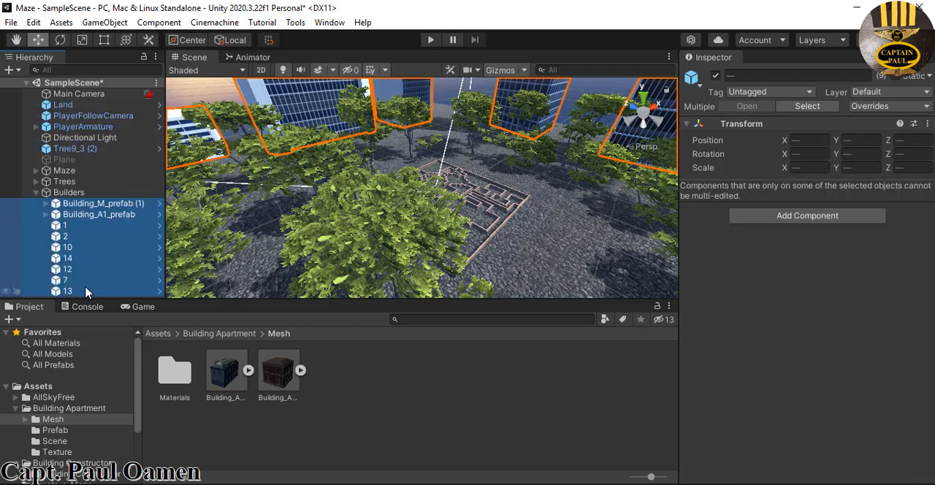
pyautogui.click(36, 193)
# Move the remaining Tree9_3 (2) tree into the Trees object, collapse the group and clear the selection
pyautogui.moveTo(77, 148); pyautogui.dragTo(76, 186)
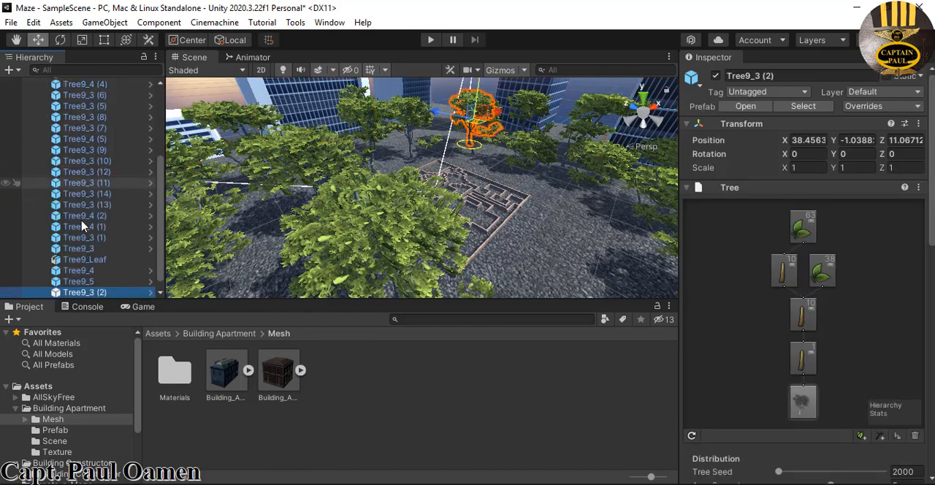
pyautogui.moveTo(161, 188); pyautogui.dragTo(168, 117)
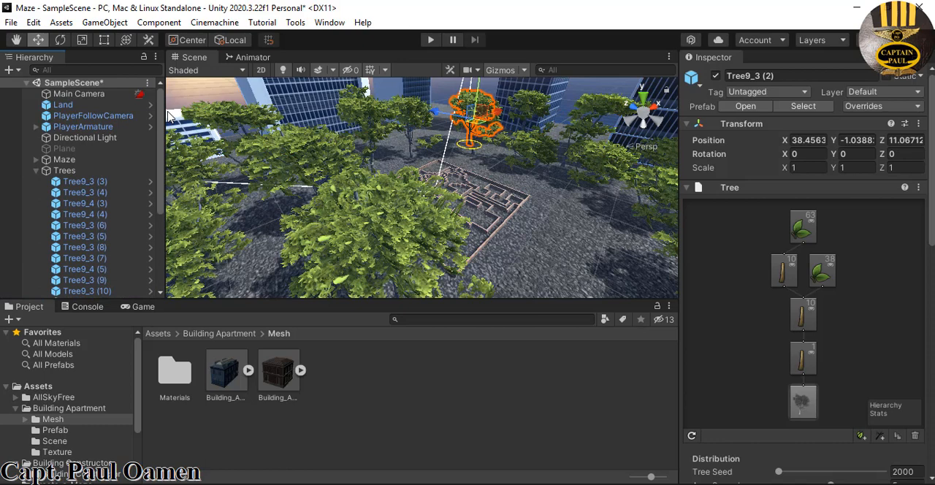
pyautogui.click(36, 170)
pyautogui.click(92, 239)
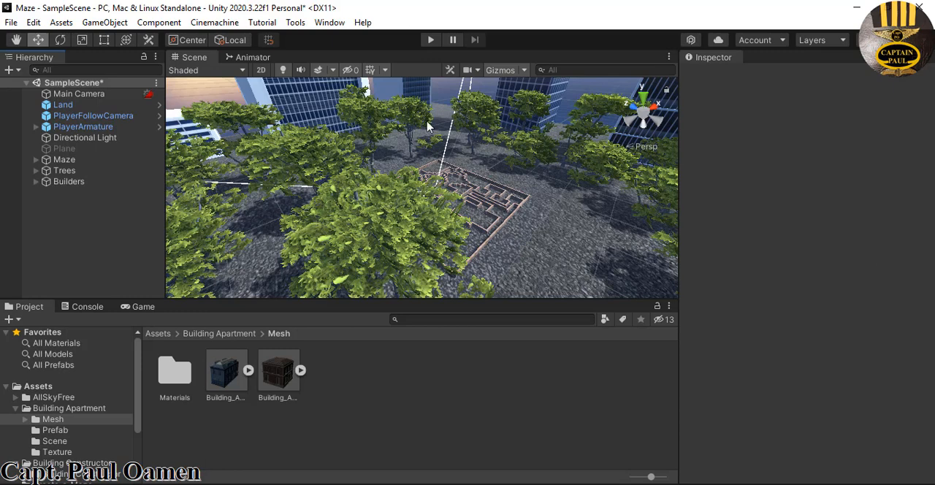
# Frame PlayerArmature in the scene and examine where it stands among the maze walls
pyautogui.doubleClick(76, 127)
pyautogui.moveTo(461, 198); pyautogui.dragTo(463, 196, button='middle')
pyautogui.scroll(-15, 463, 194)
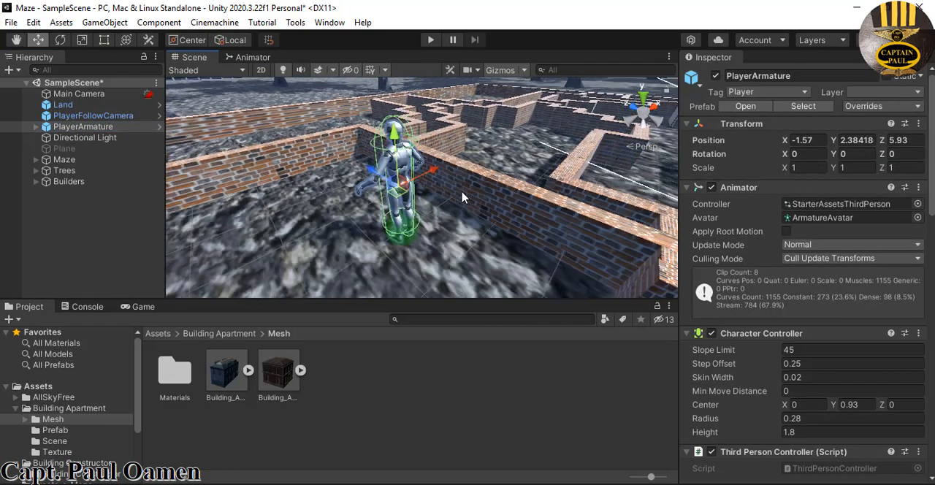
pyautogui.scroll(-5, 460, 195)
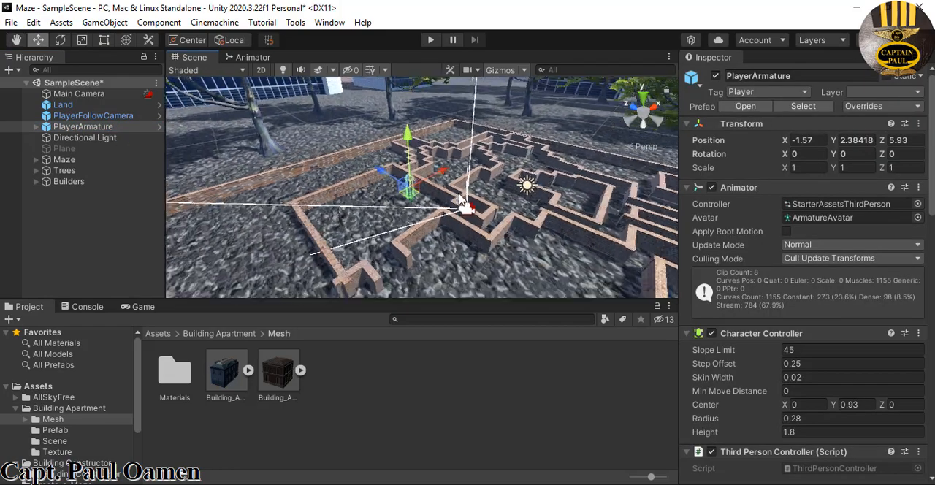
# Play-test the jMaze project's Playground scene by walking the character through the maze, and stop the run
pyautogui.click(430, 42)
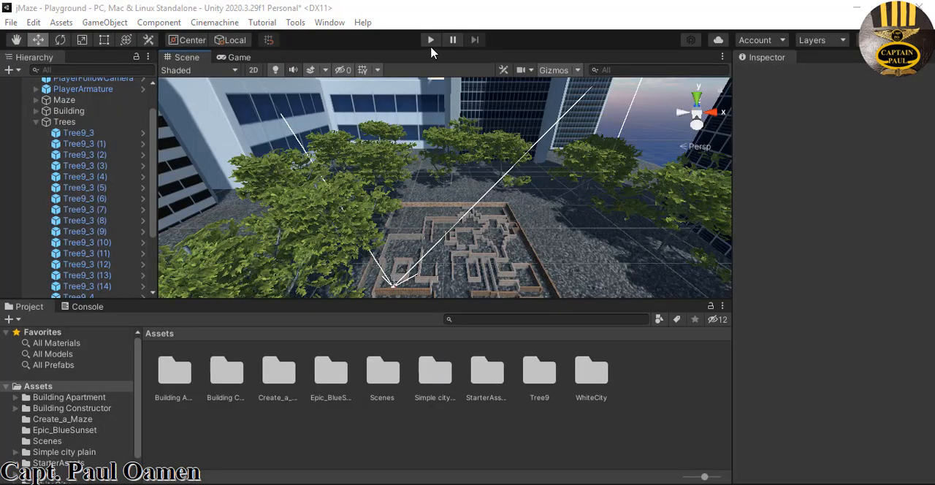
pyautogui.click(431, 41)
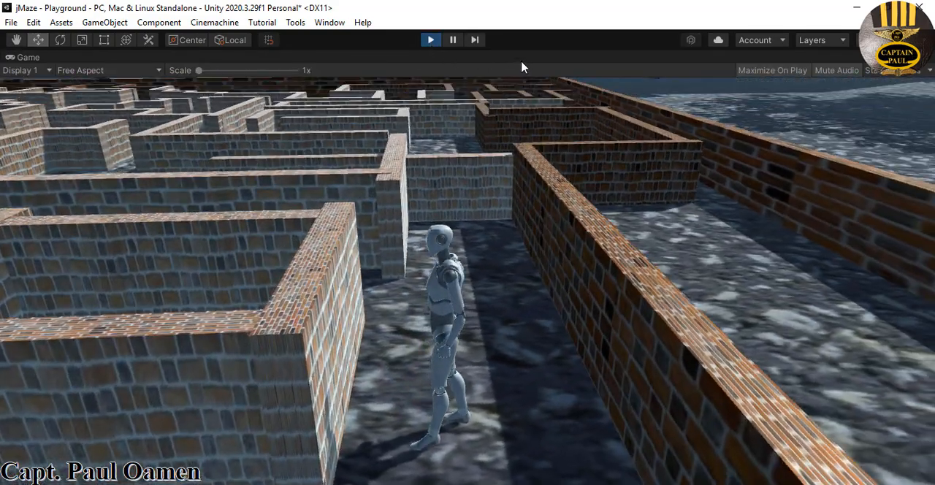
pyautogui.press('w')
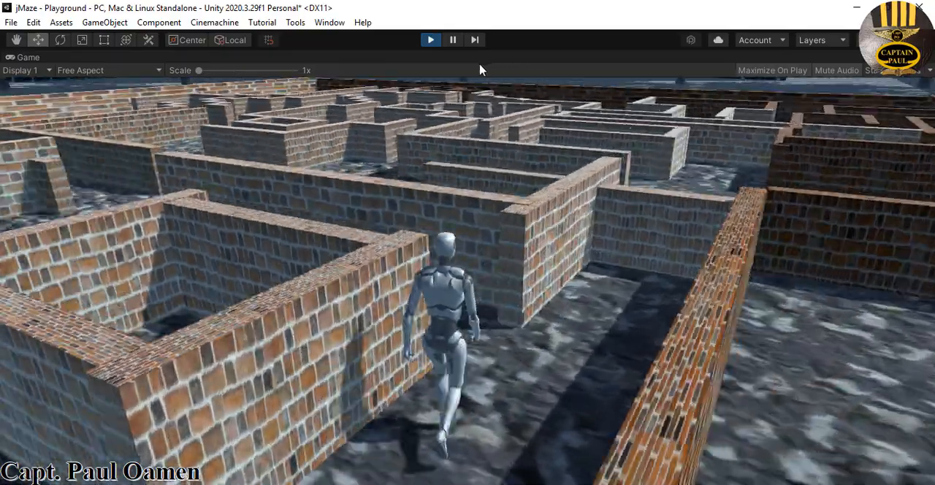
pyautogui.press('w')
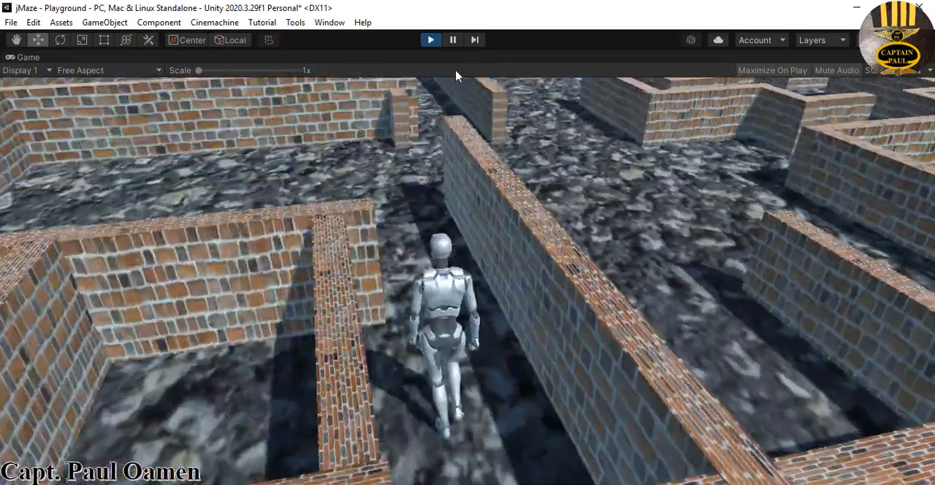
pyautogui.press('w')
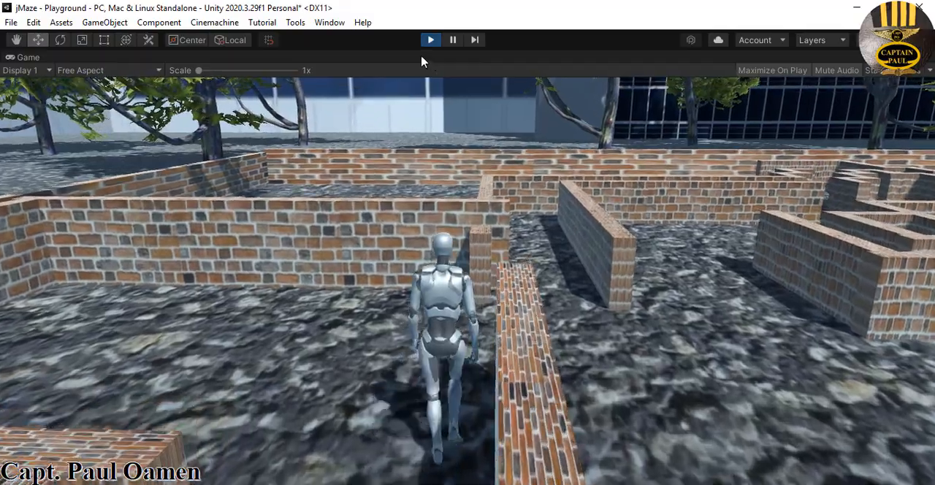
pyautogui.press('w')
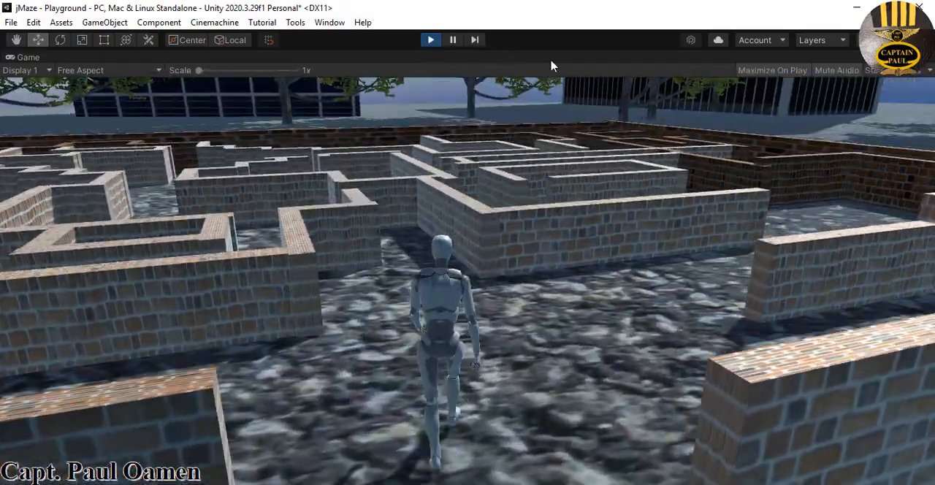
pyautogui.press('w')
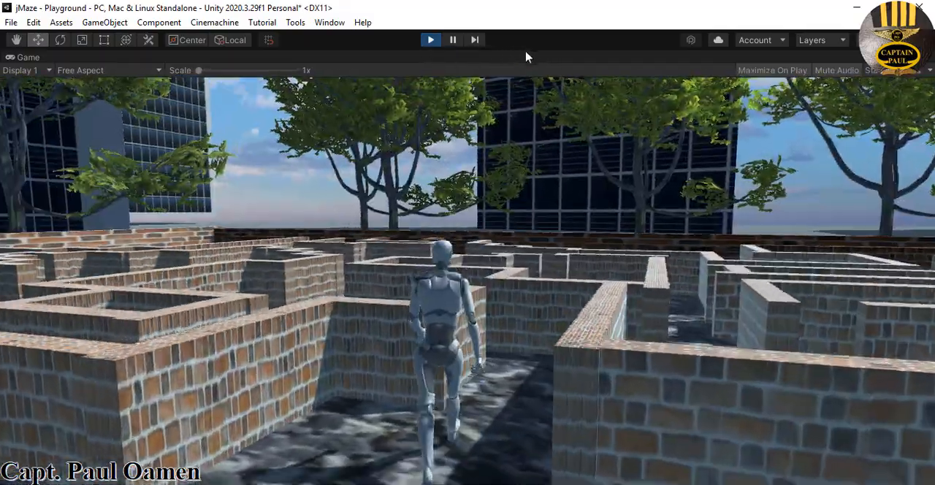
pyautogui.press('w')
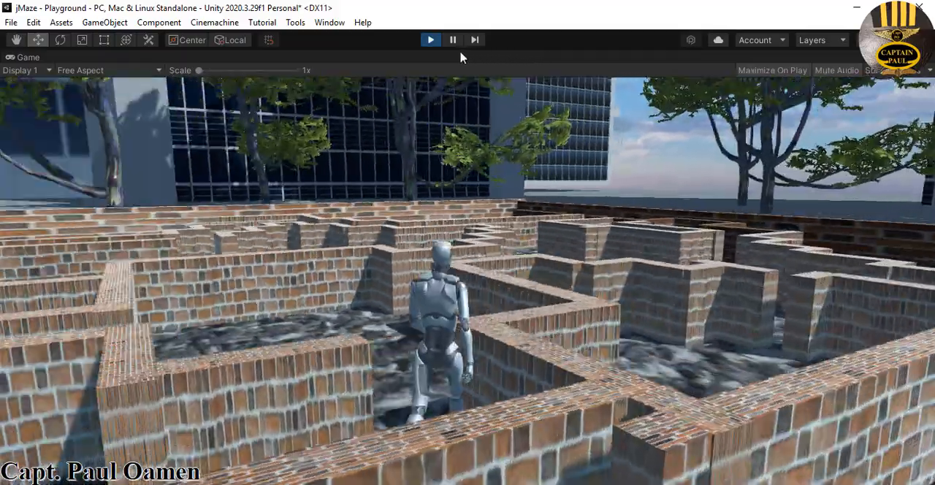
pyautogui.press('w')
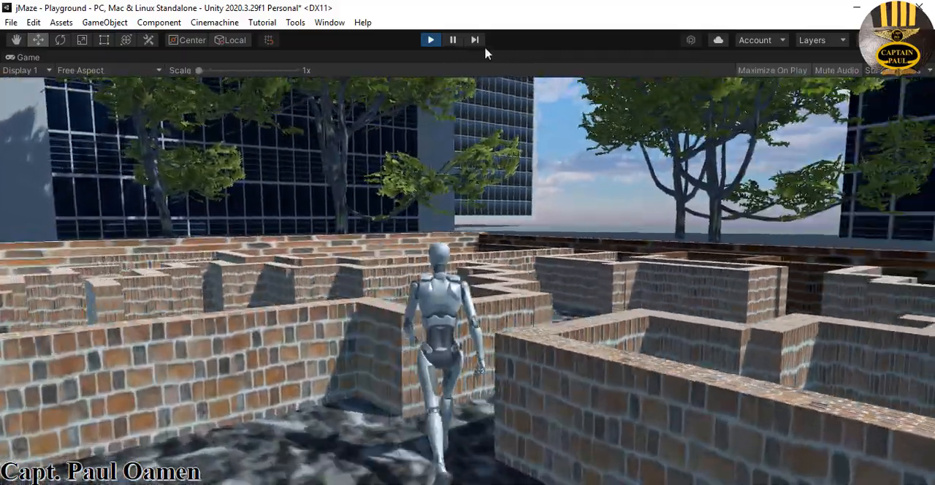
pyautogui.press('w')
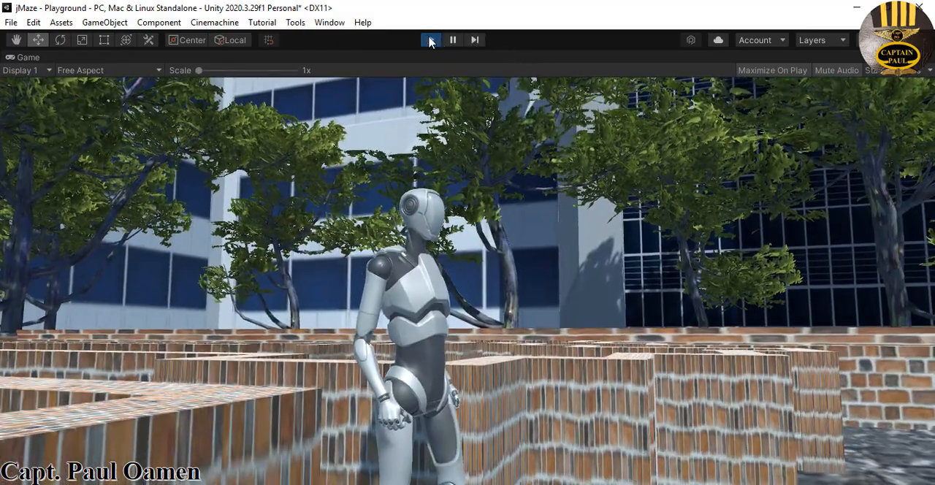
pyautogui.click(431, 40)
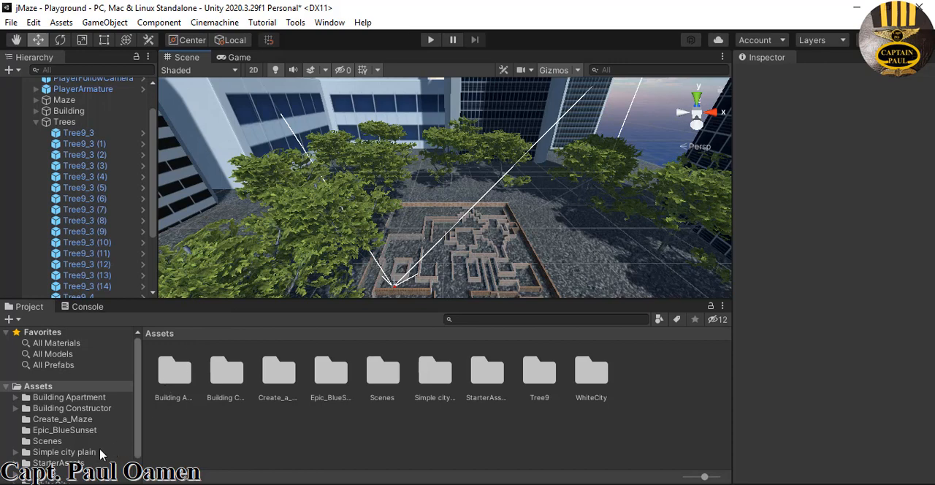
# From StarterAssets/Environment/Prefabs, place Structure_Prefab at about X 6.6, Z 5.5 and the Box_350x250x300 prefab at about X 16.8, Z -3.4
pyautogui.click(84, 465)
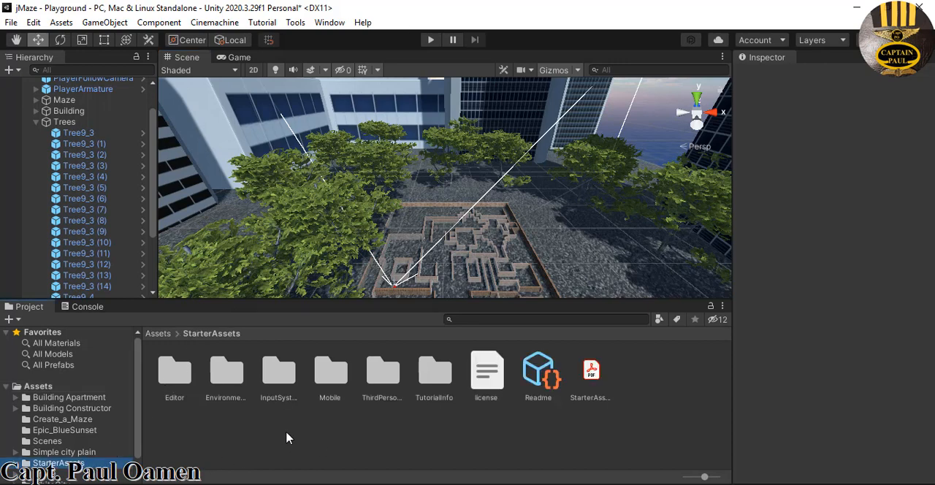
pyautogui.doubleClick(224, 388)
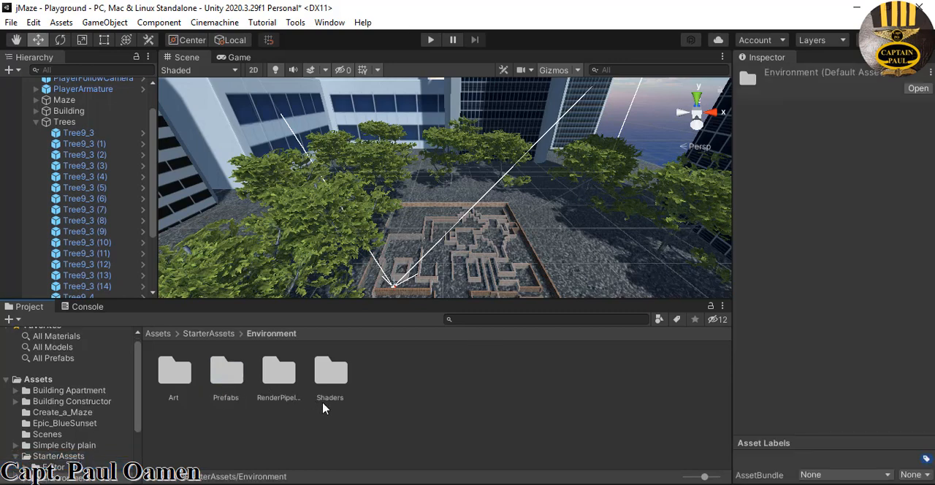
pyautogui.doubleClick(228, 380)
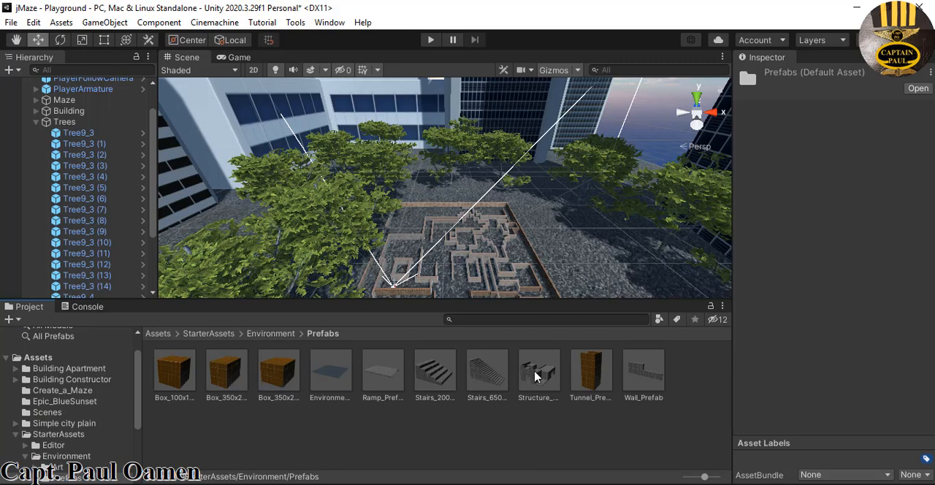
pyautogui.scroll(1, 543, 284)
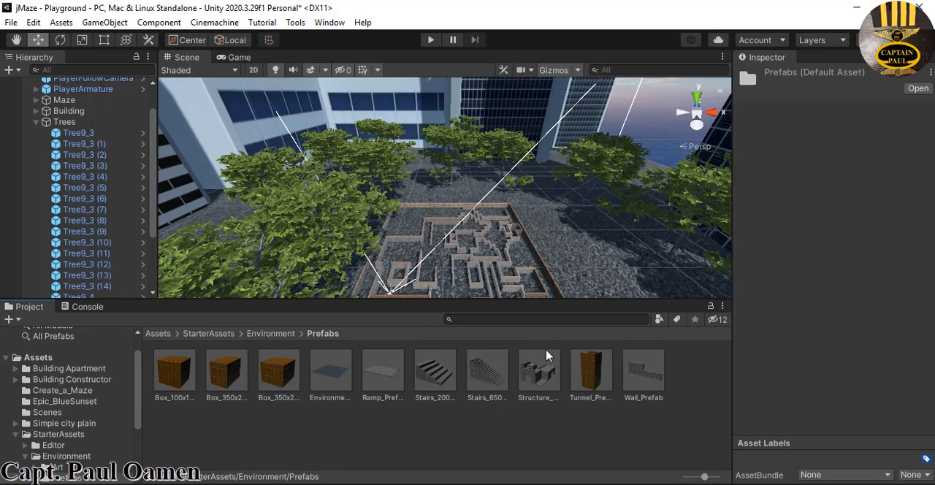
pyautogui.moveTo(534, 353); pyautogui.dragTo(428, 251)
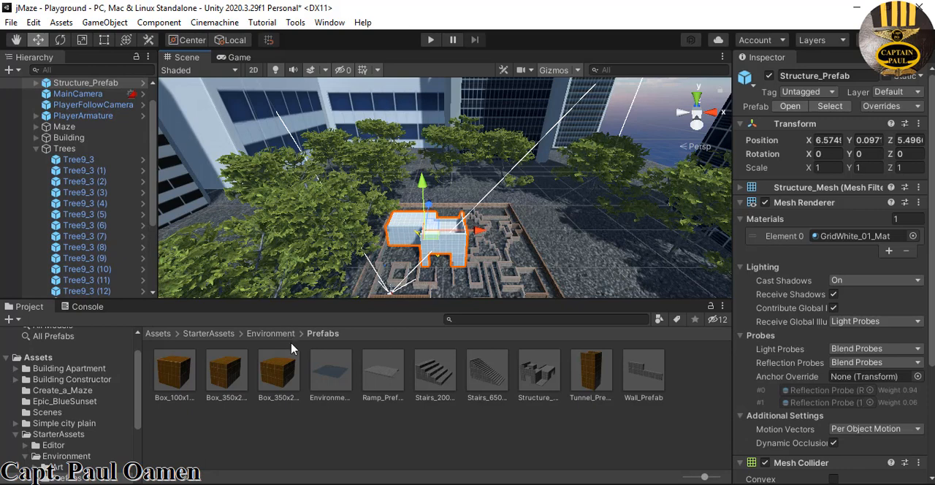
pyautogui.moveTo(434, 293); pyautogui.dragTo(488, 292)
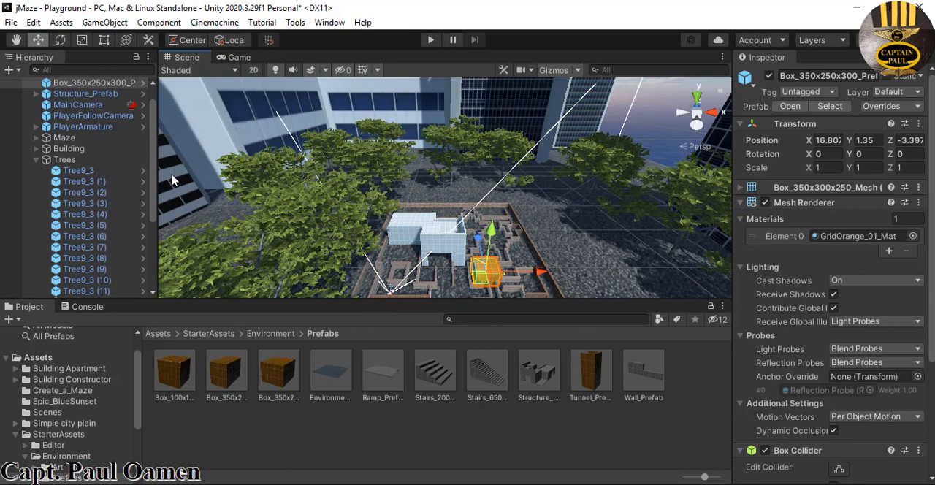
# Collapse the Trees group, create an empty game object in the scene and name it Environment
pyautogui.click(35, 159)
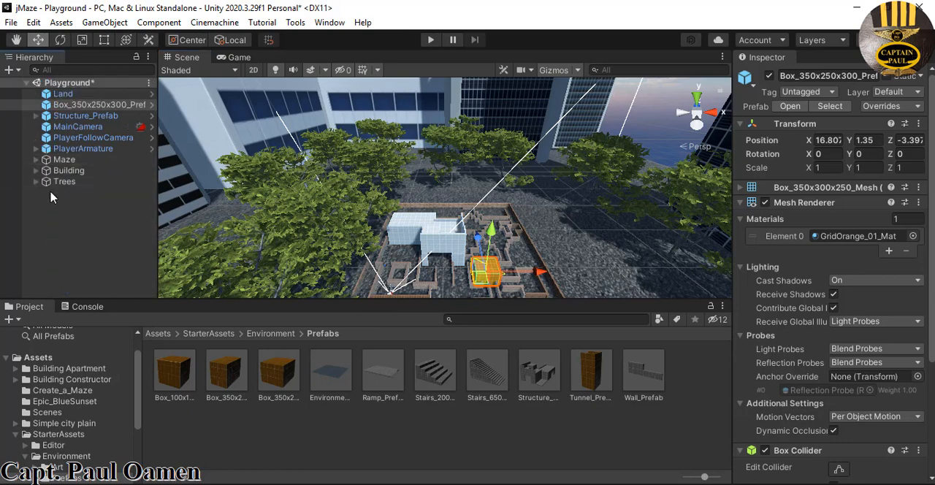
pyautogui.rightClick(55, 204)
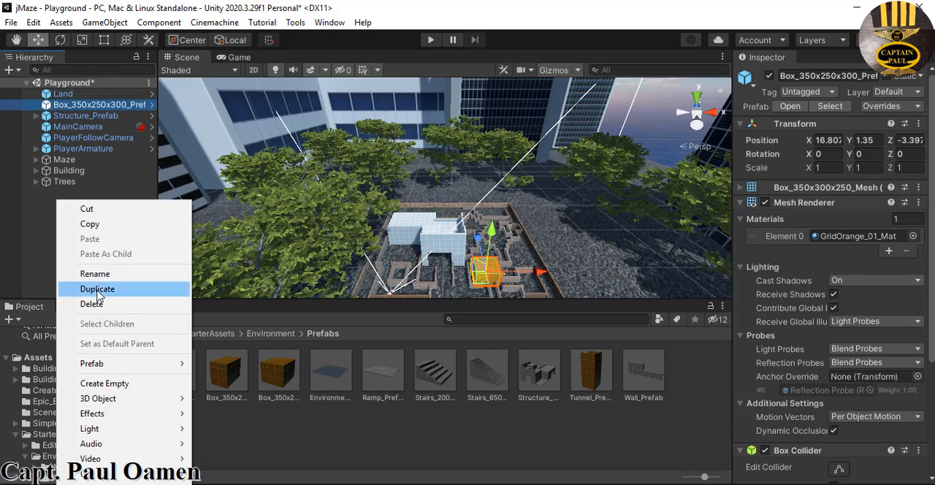
pyautogui.click(110, 383)
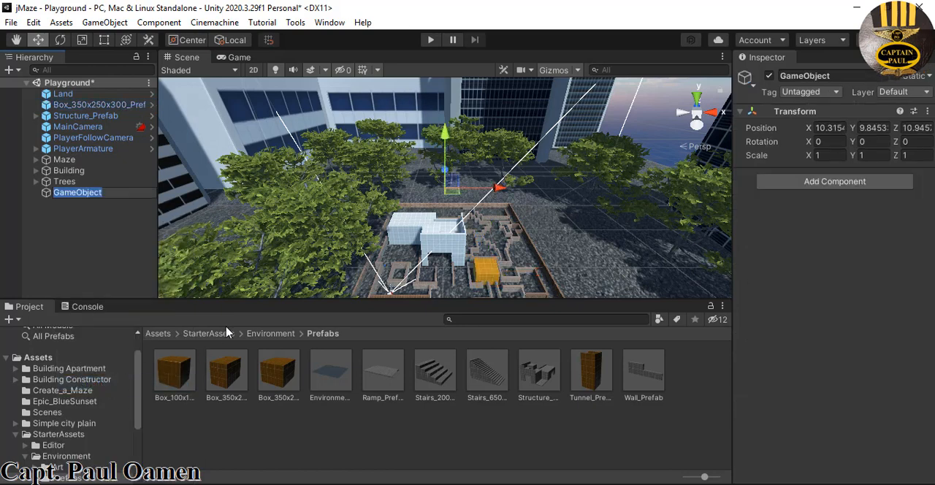
pyautogui.click(829, 75)
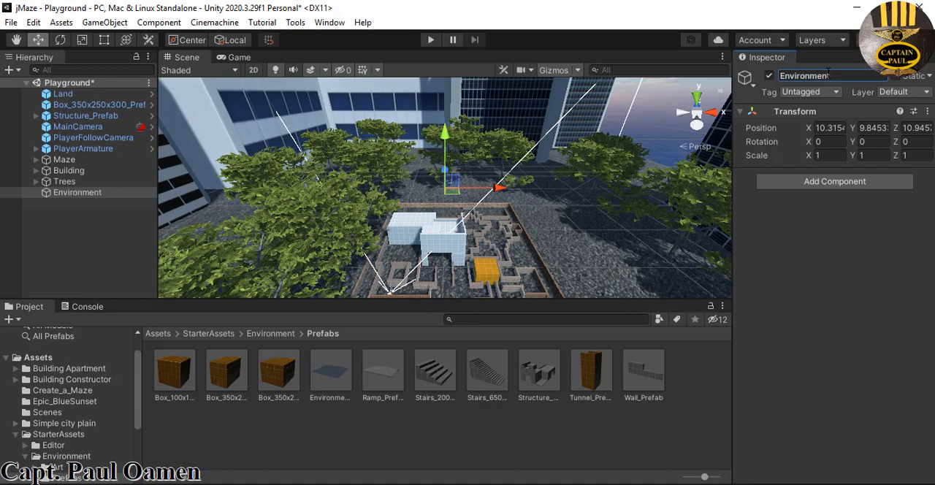
# Make the Box_350x250x300 prefab and Structure_Prefab children of the Environment object
pyautogui.click(121, 104)
pyautogui.keyDown('ctrl'); pyautogui.click(117, 116); pyautogui.keyUp('ctrl')
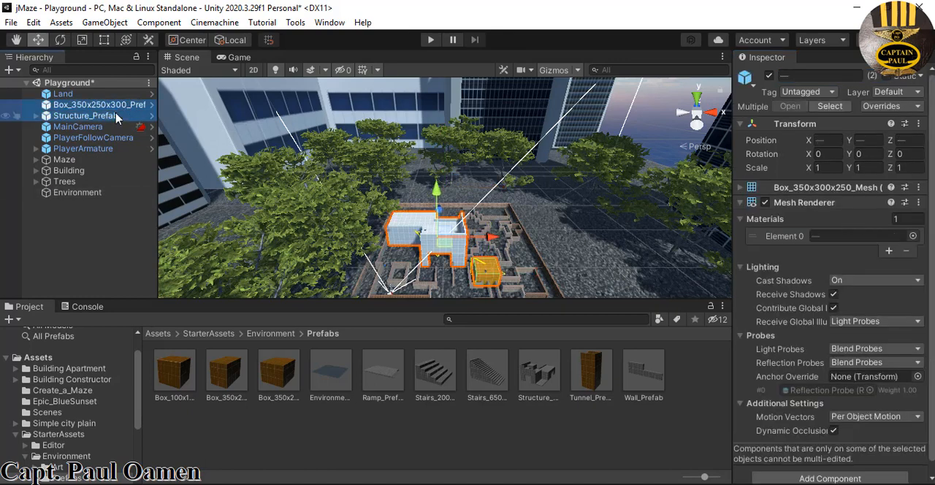
pyautogui.moveTo(117, 117); pyautogui.dragTo(100, 195)
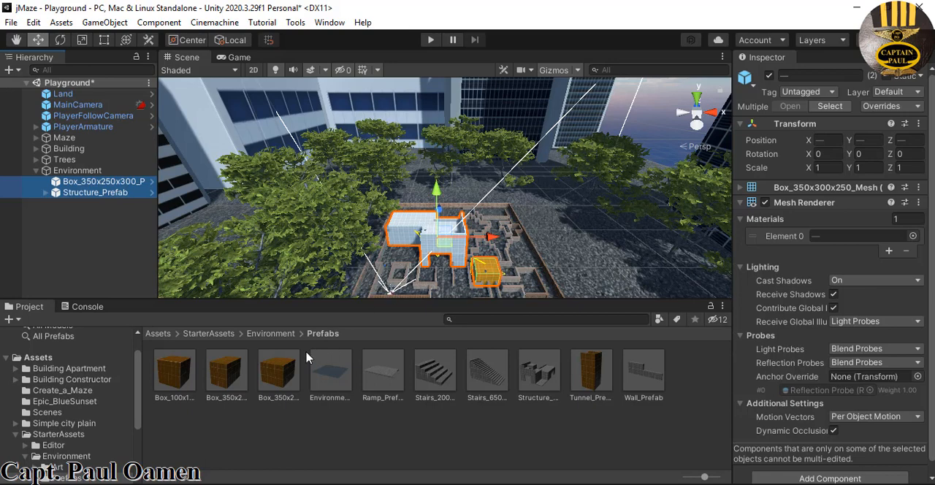
# Place the Box_100x100x100 prefab at about X -0.3, Z 2.6 and the Box_350x250x200 prefab at about X 13.8, Z -5.0 in the maze
pyautogui.moveTo(187, 376); pyautogui.dragTo(225, 367)
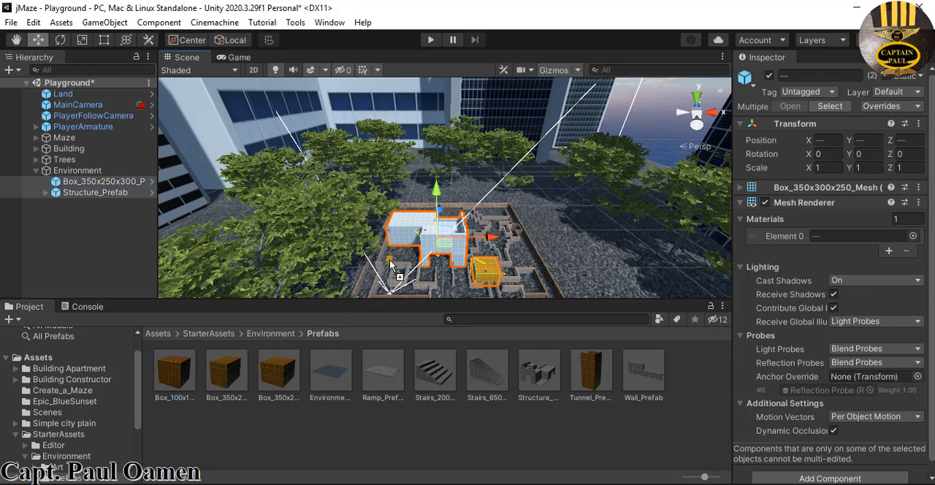
pyautogui.moveTo(388, 261); pyautogui.dragTo(388, 261)
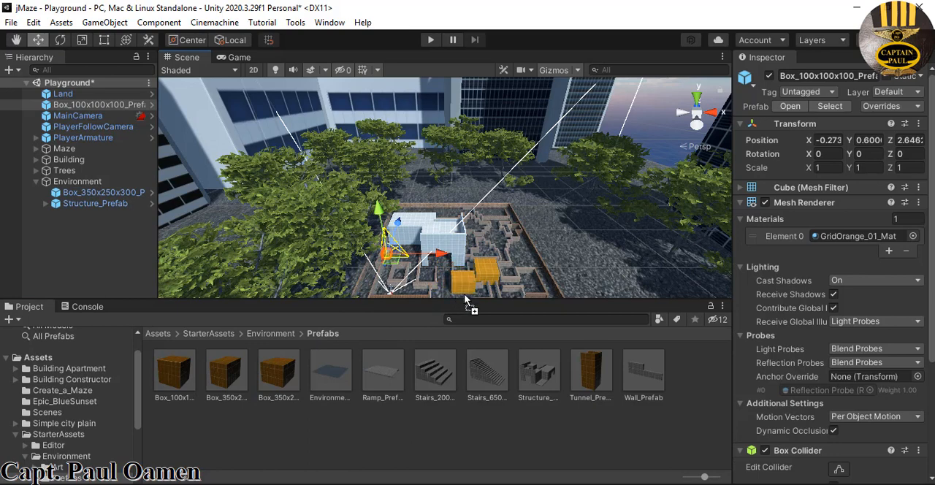
pyautogui.moveTo(466, 299); pyautogui.dragTo(468, 269)
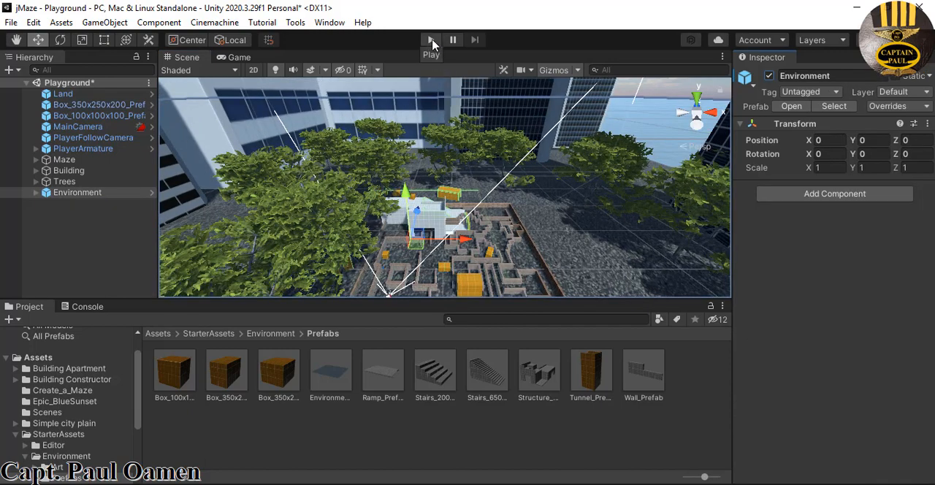
# Run the scene and walk the character through the maze with the added boxes and structure
pyautogui.click(431, 40)
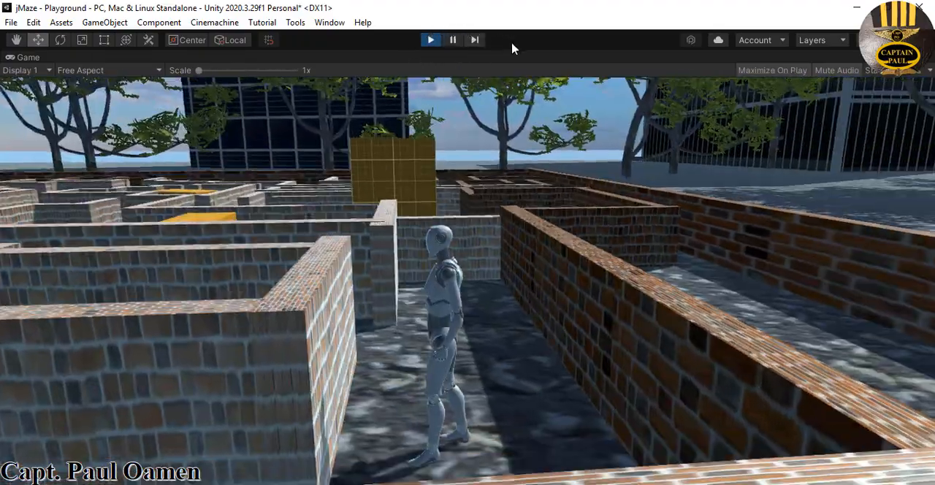
pyautogui.press('w')
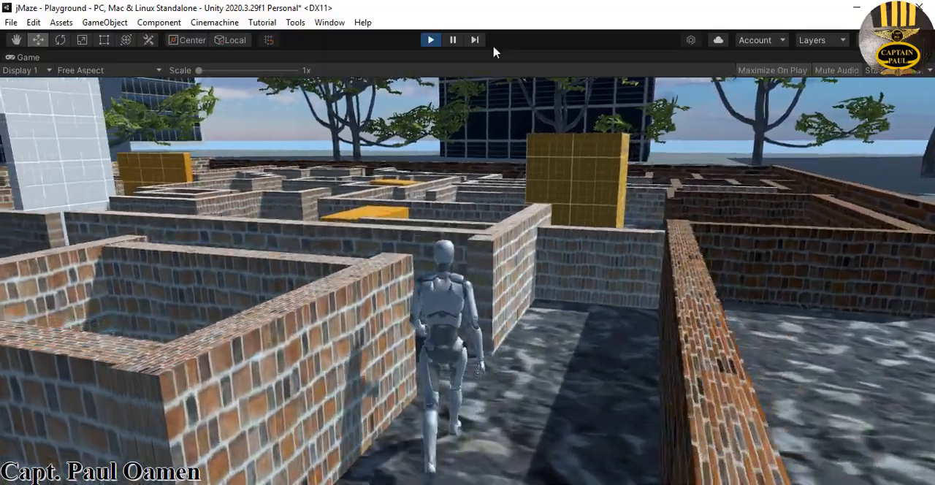